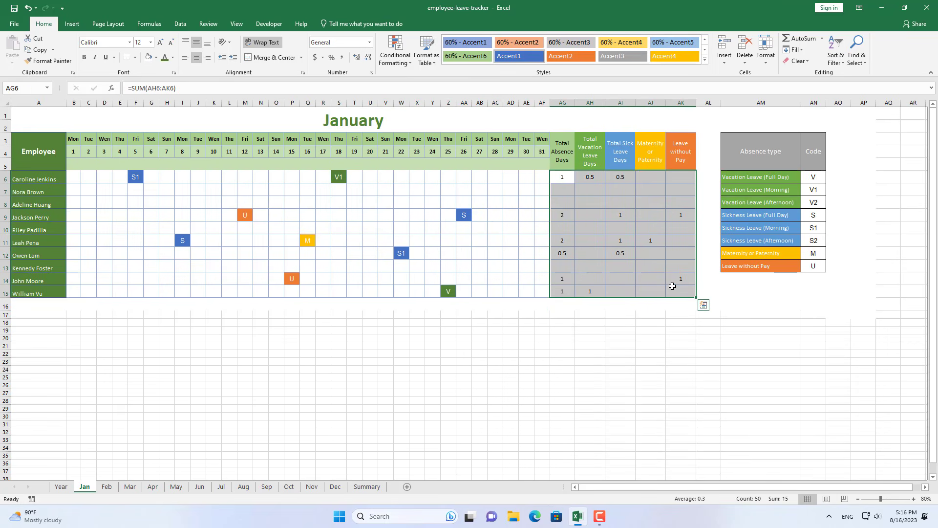
- Examine the finished leave tracker's monthly sheets and the yearly totals per employee on the Summary sheet
left_click(106, 487)
left_click(335, 487)
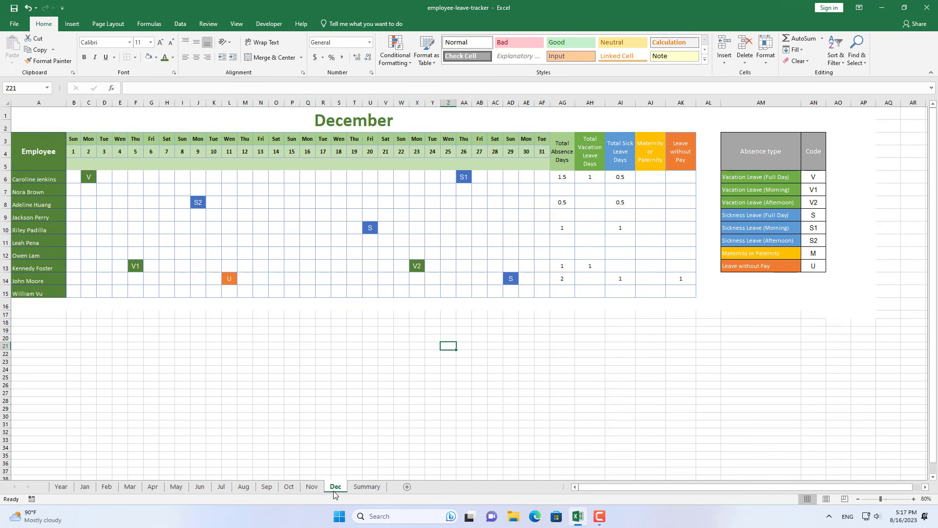
left_click(366, 487)
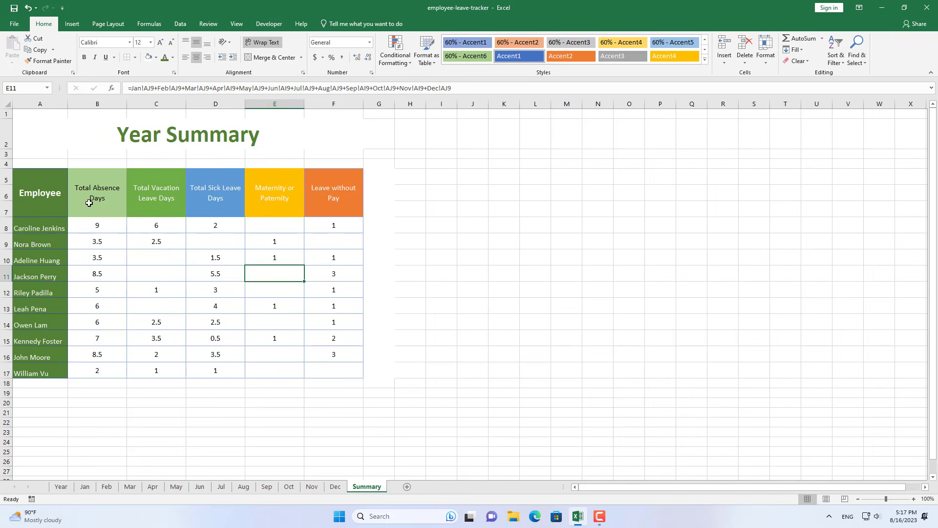
left_click_drag(50, 191, 331, 371)
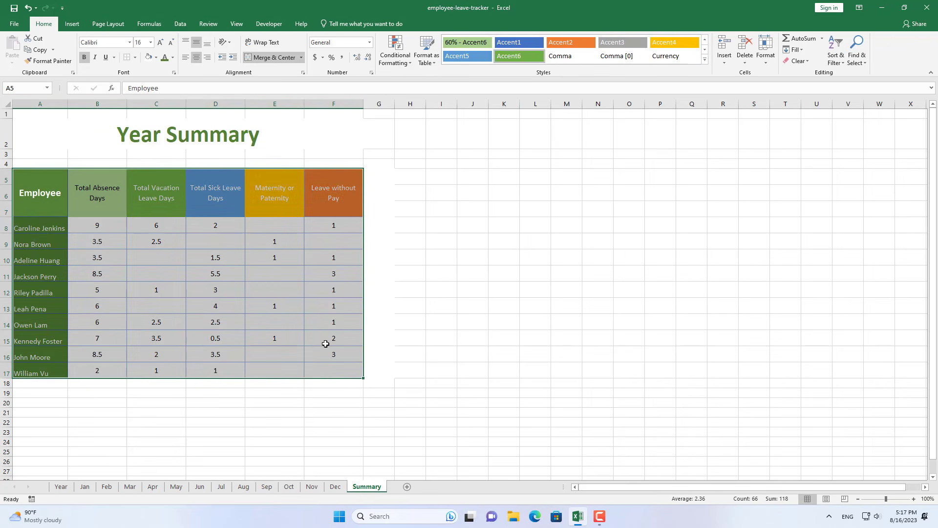
left_click_drag(171, 230, 172, 370)
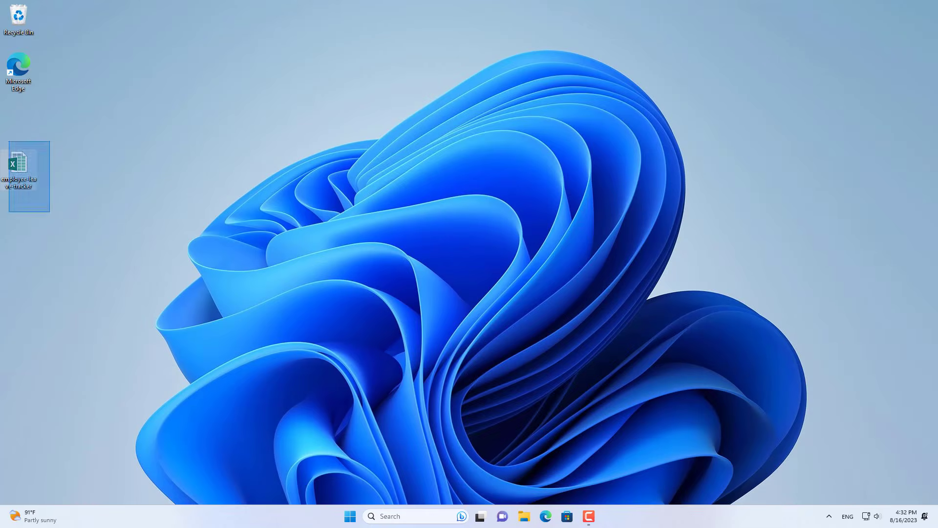
- Open the employee-leave-tracker workbook from the desktop and enter 2024 as the year in cell B2 of the Year sheet
double_click(30, 165)
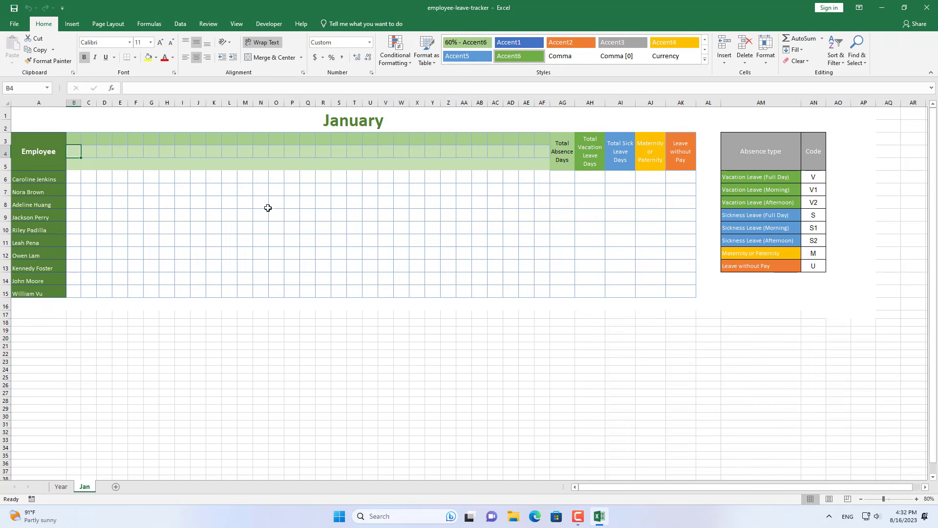
left_click(62, 487)
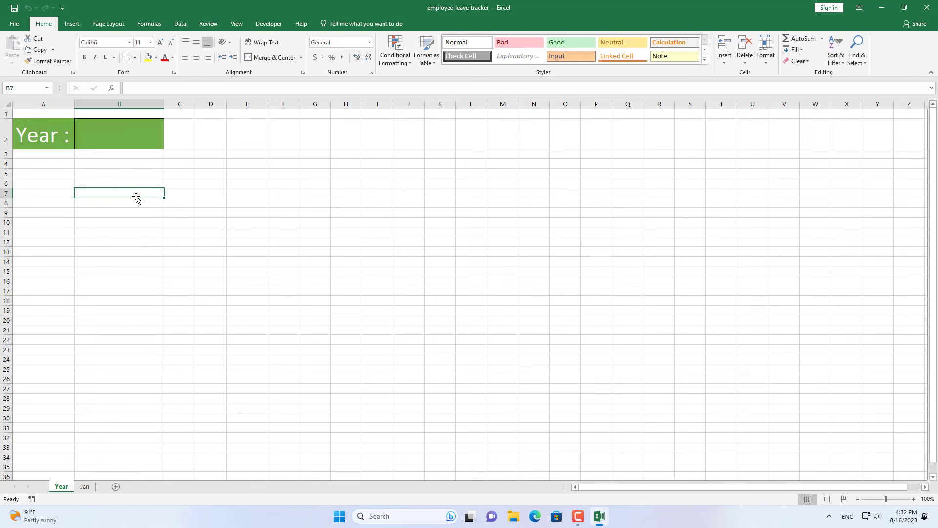
left_click(59, 153)
left_click(128, 140)
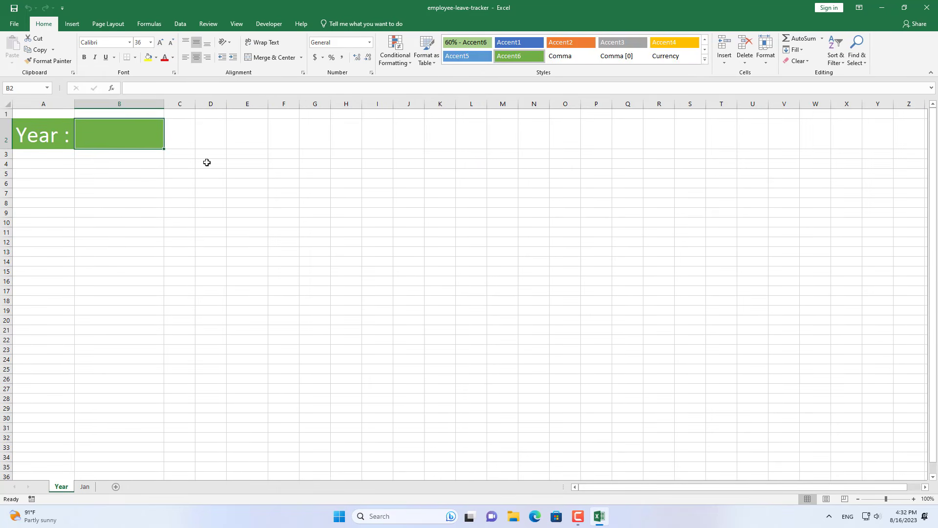
type("2024")
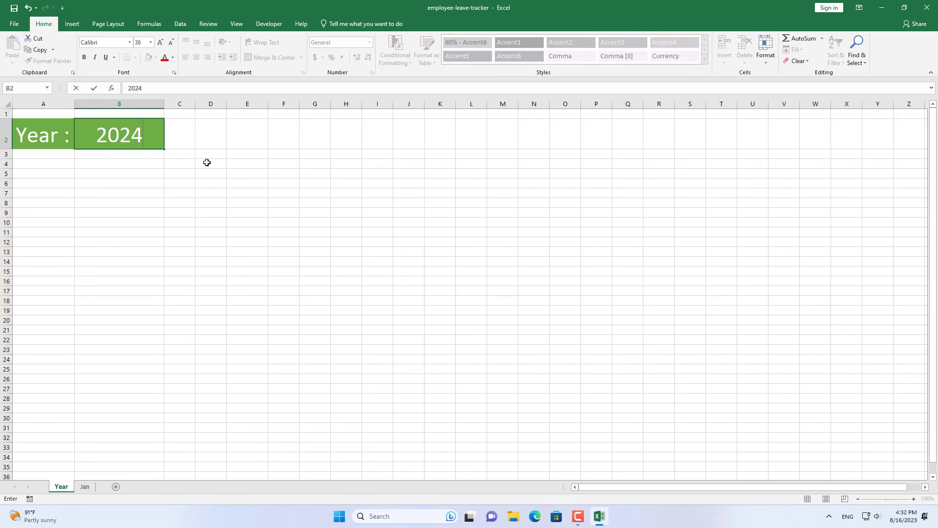
key("Return")
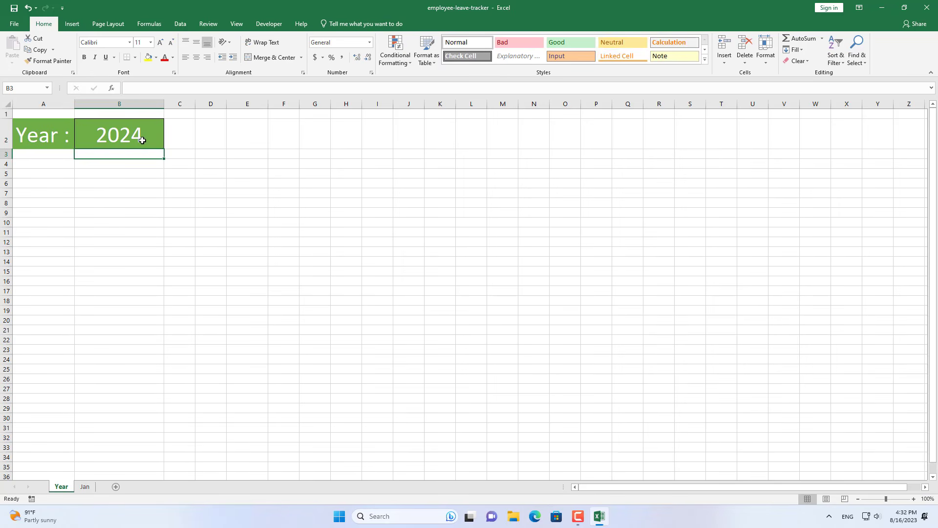
left_click_drag(145, 142, 63, 139)
left_click(98, 181)
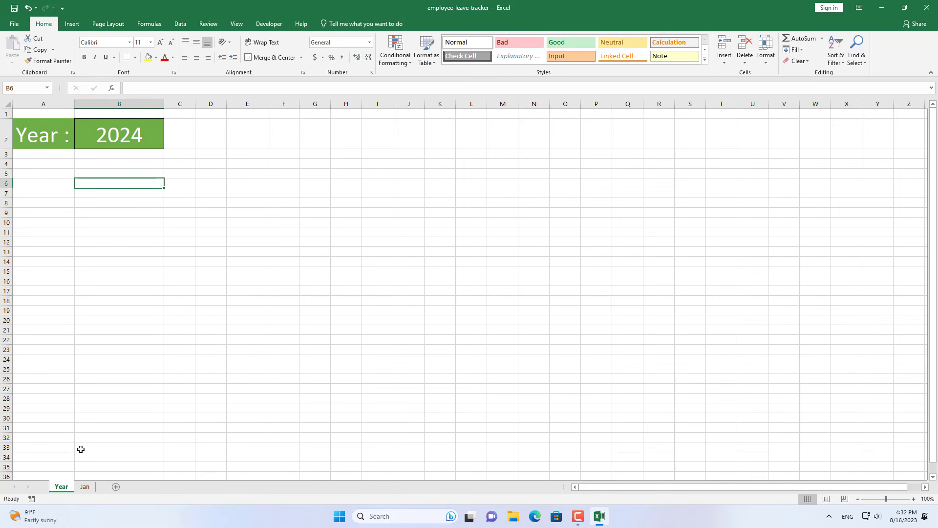
- Examine the Jan sheet's layout: the employee list, the daily grid, the leave total columns and the absence type code table
left_click(85, 485)
left_click_drag(62, 152, 676, 292)
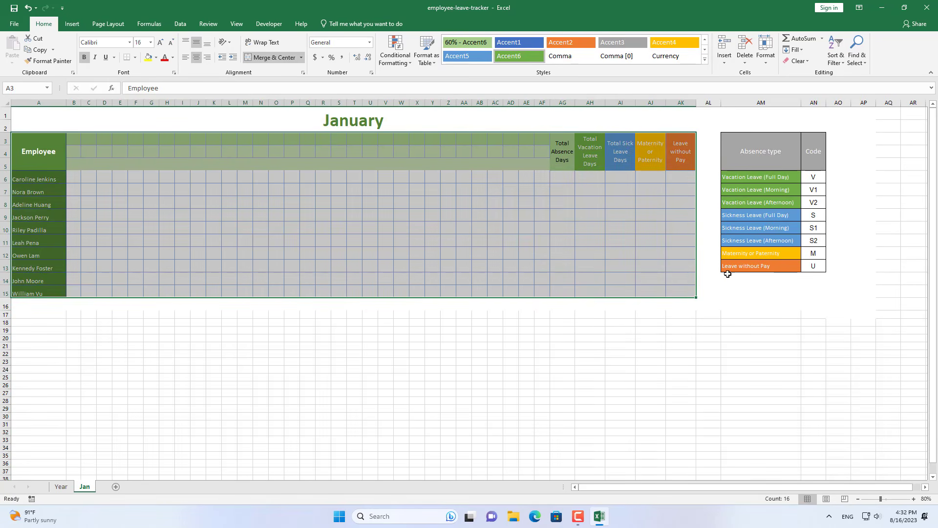
left_click_drag(782, 144, 816, 265)
left_click_drag(781, 177, 783, 261)
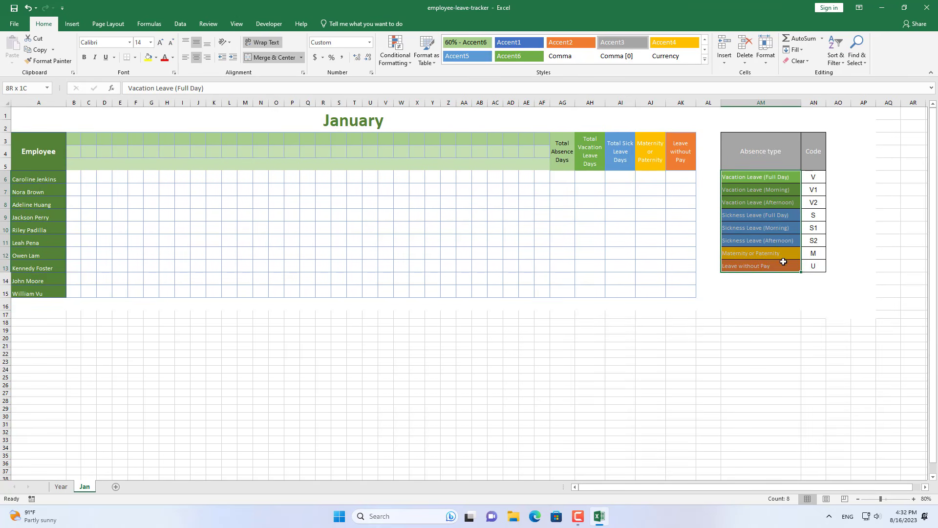
left_click_drag(591, 150, 690, 151)
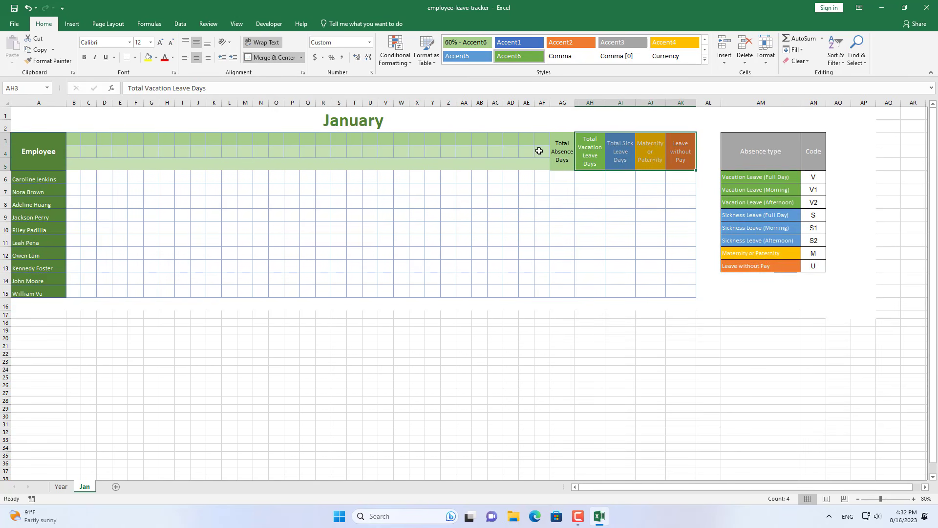
left_click(564, 153)
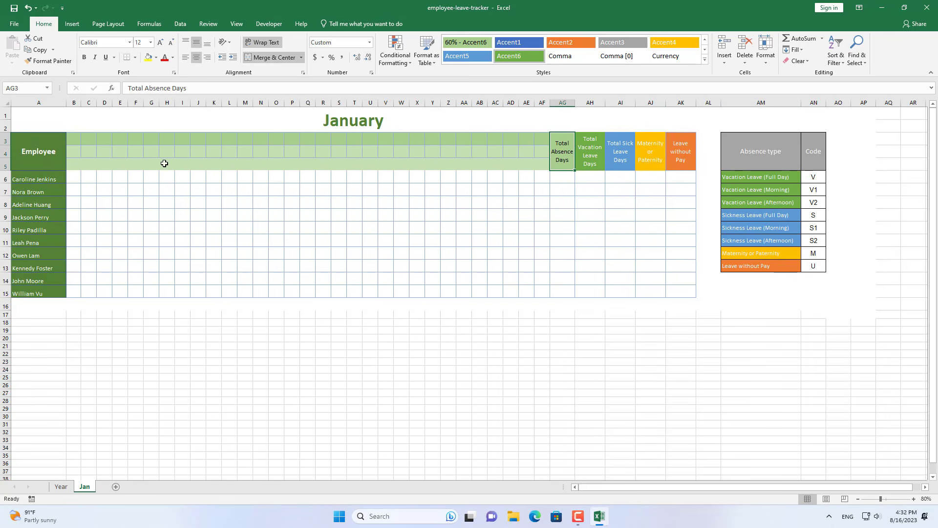
left_click_drag(52, 143, 36, 291)
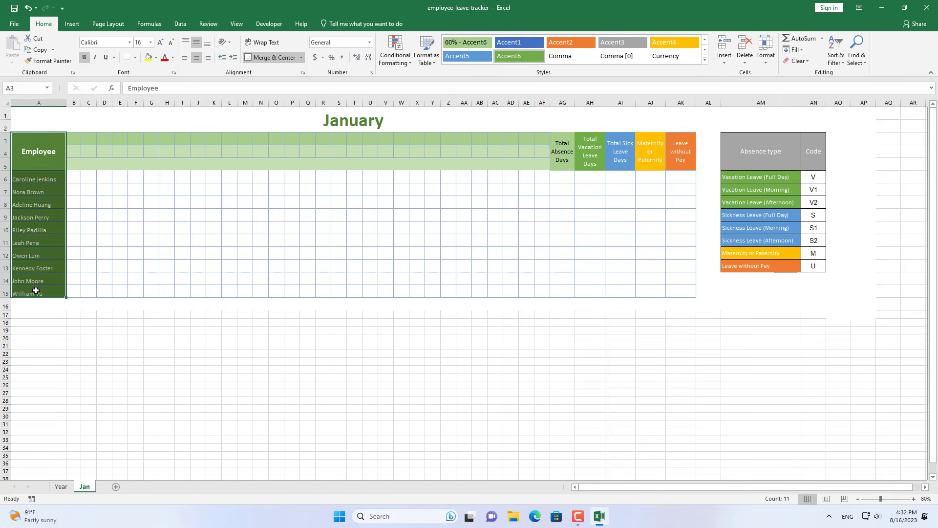
- Enter the month's first date in cell B4 of the Jan sheet with the formula =DATE(Year!$B$2,1,1)
left_click(73, 149)
type("=")
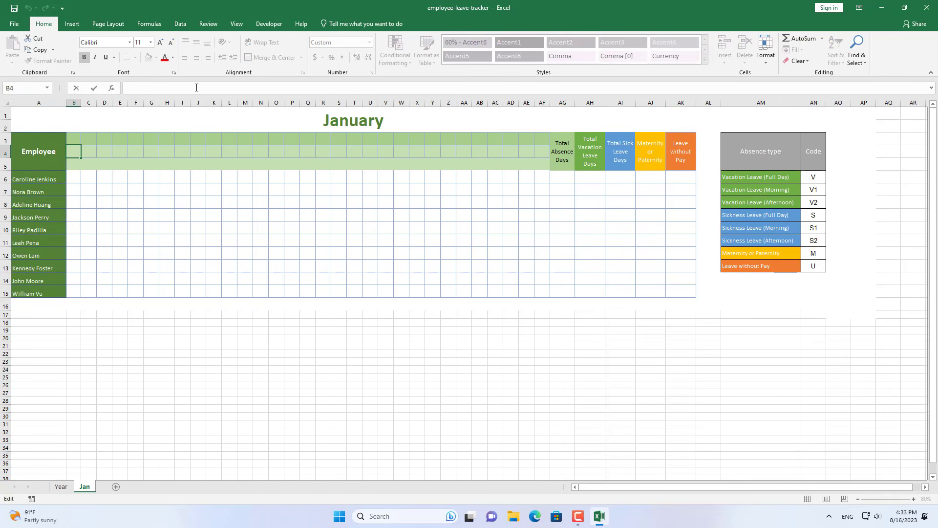
type("DATE(")
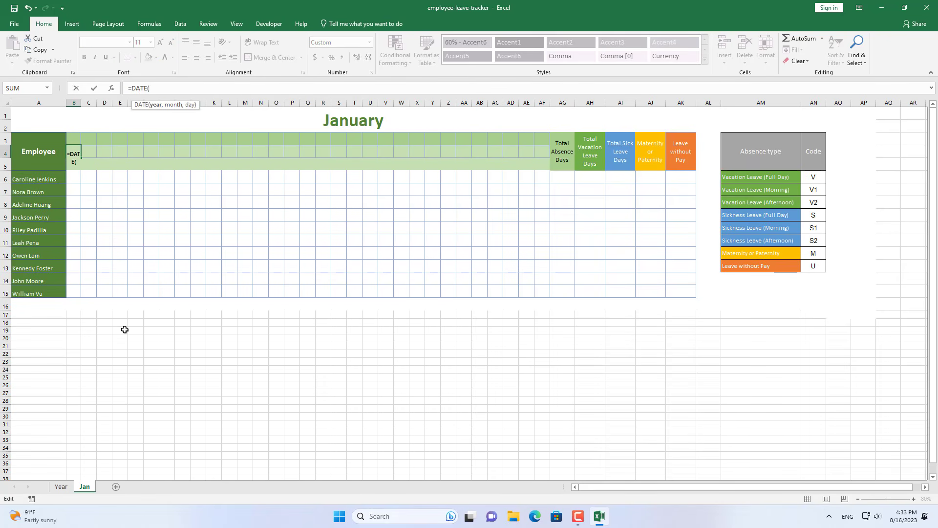
left_click(61, 487)
left_click(131, 131)
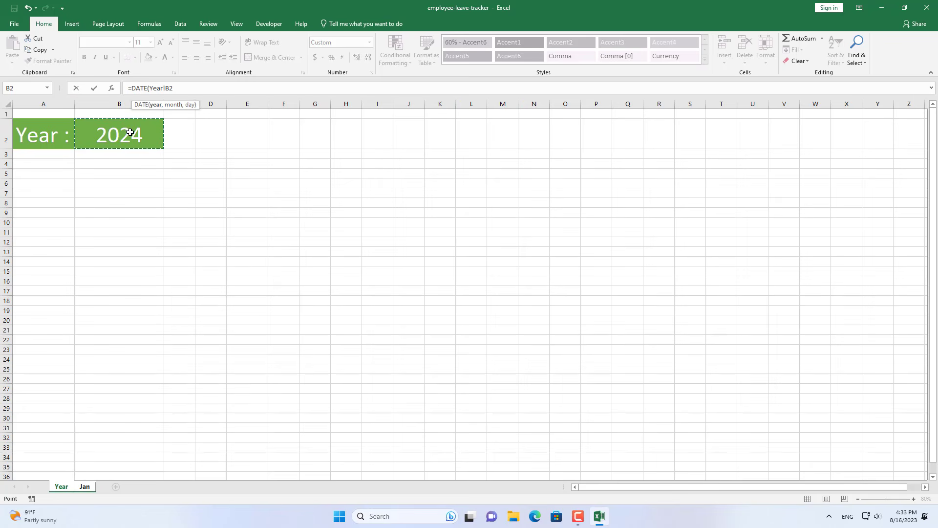
key("F4")
type(",1,1")
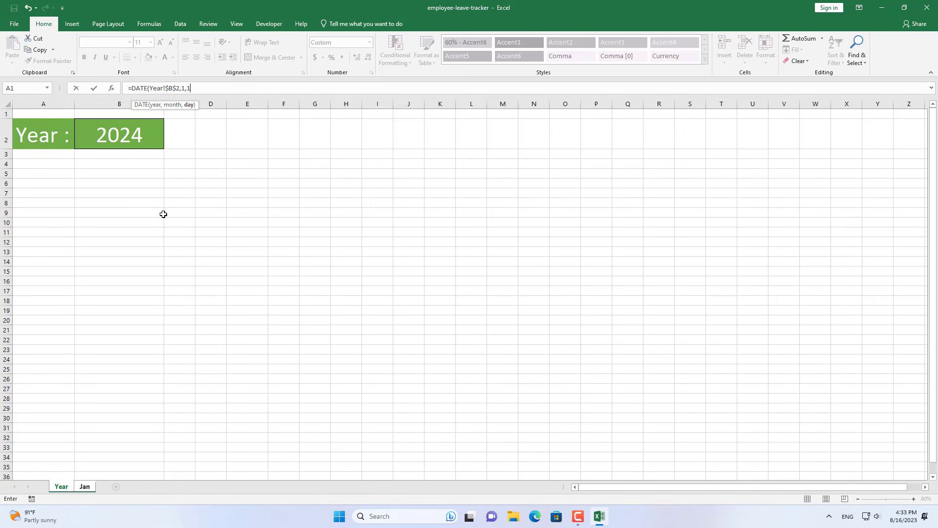
key("Return")
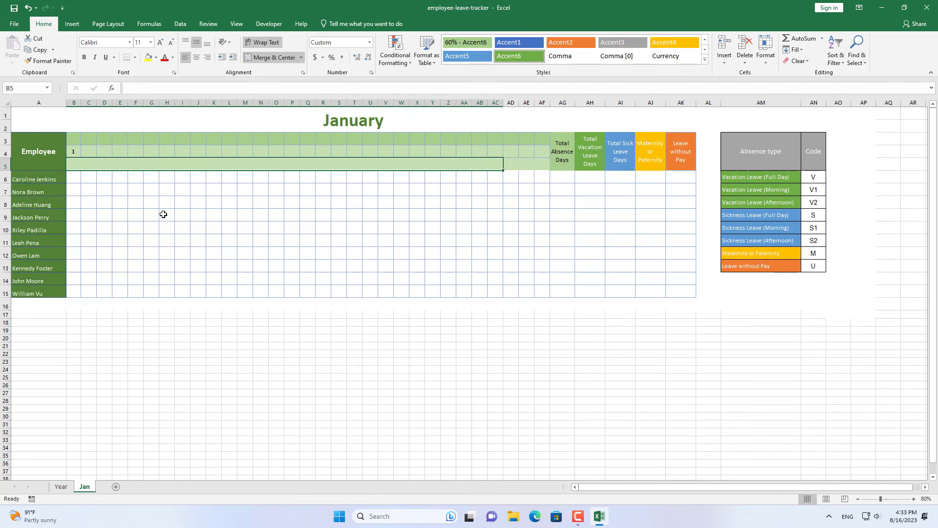
left_click(77, 156)
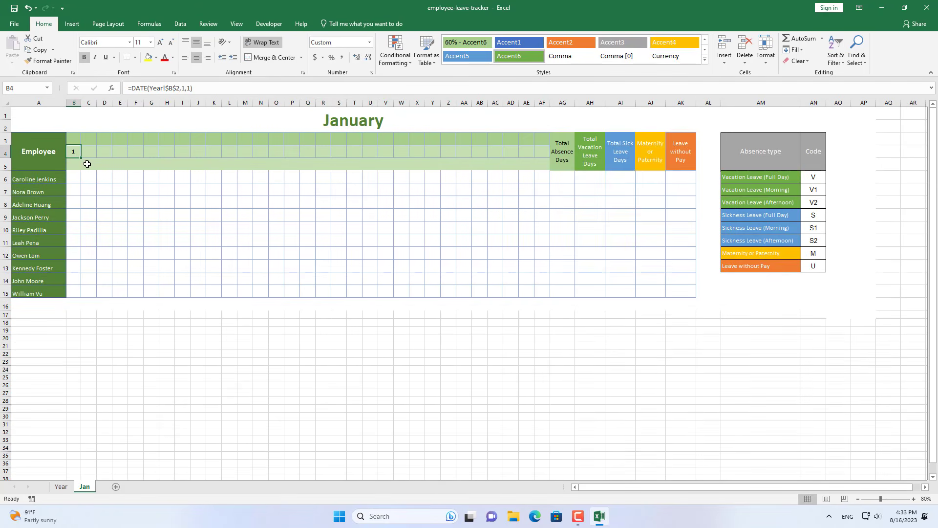
- Enter =B4+1 in cell C4 and fill the formula across row 4 to column AF for the remaining January days
left_click(94, 153)
type("=")
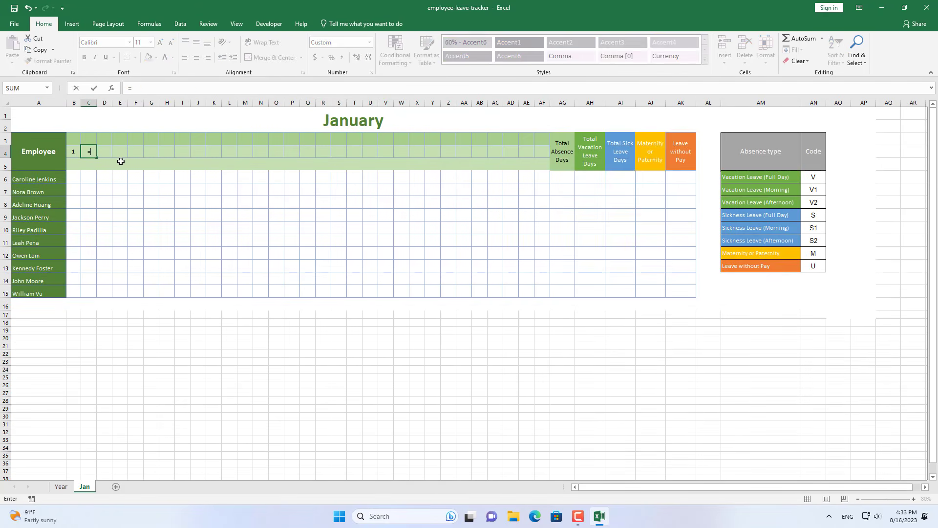
left_click(70, 153)
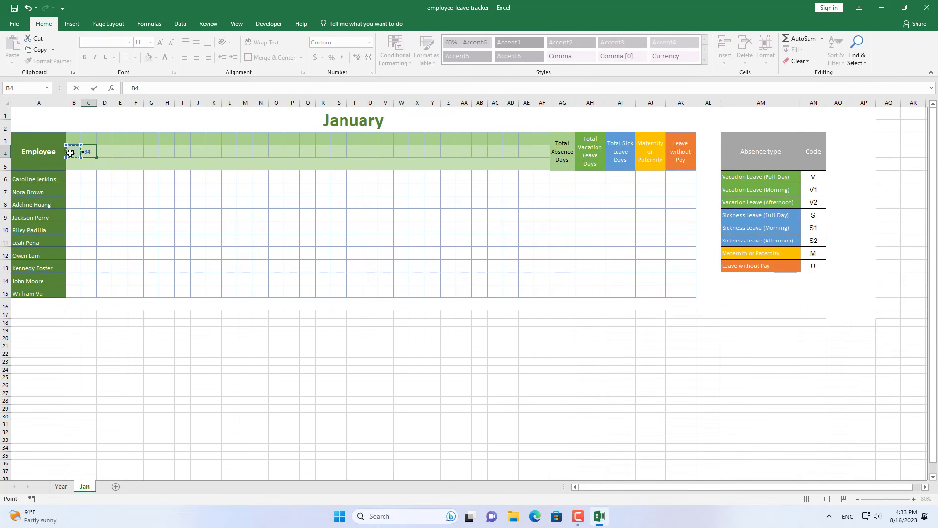
left_click(192, 89)
type("+1")
key("Return")
left_click(86, 151)
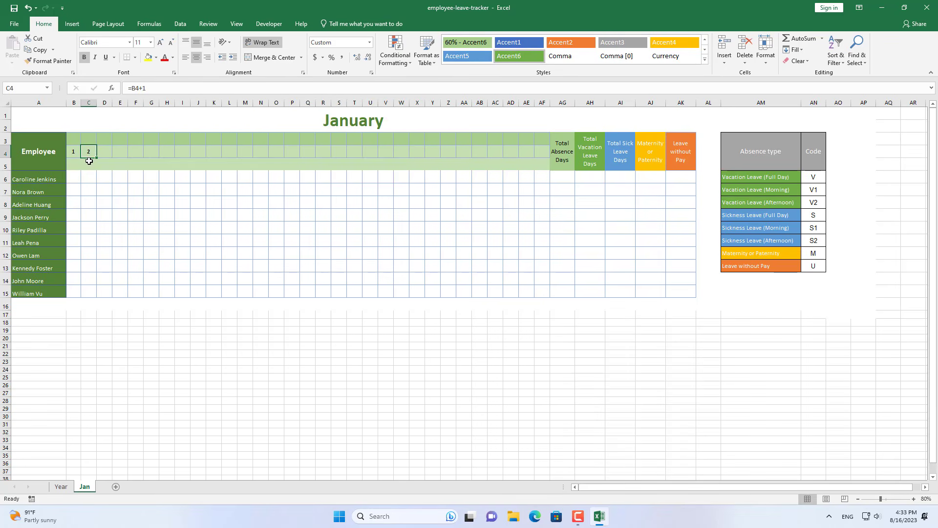
left_click_drag(96, 157, 545, 160)
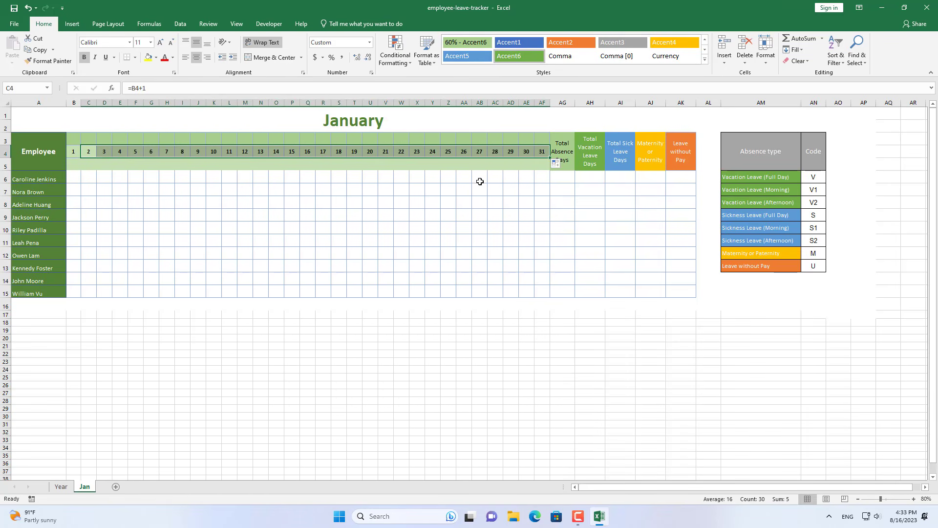
- Enter =IF(B4="","",INDEX({"Sun";"Mon";"Tue";"Wen";"Thu";"Fri";"Sat"},WEEKDAY(B4,1))) in cell B3 of the Jan sheet to give the weekday name
left_click(74, 139)
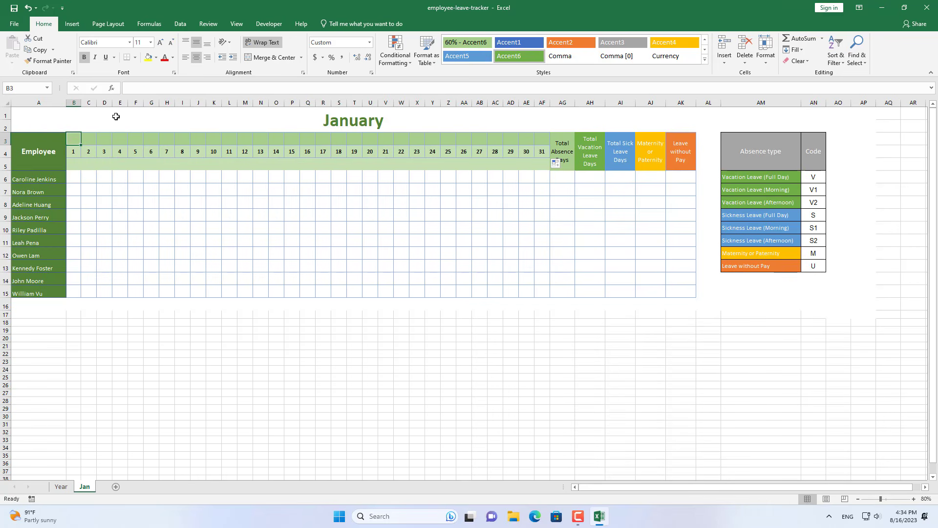
left_click(150, 90)
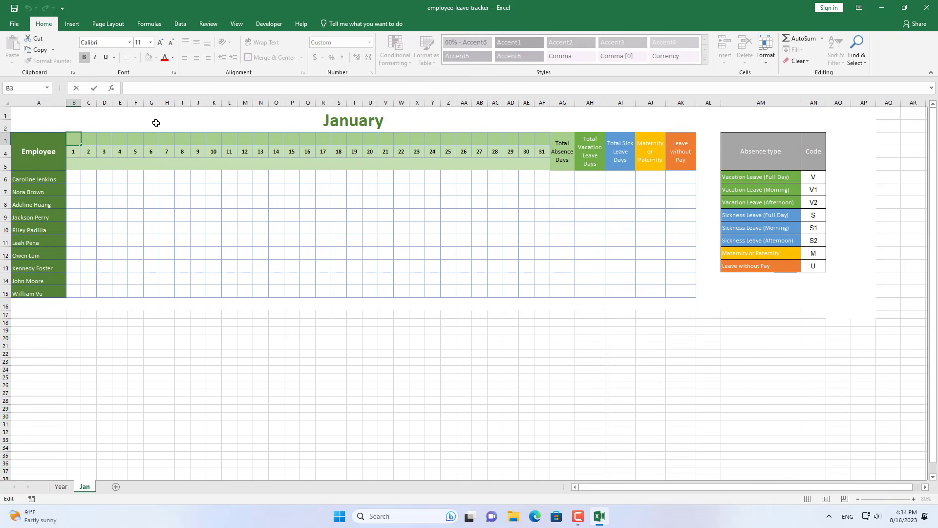
type("=IF(")
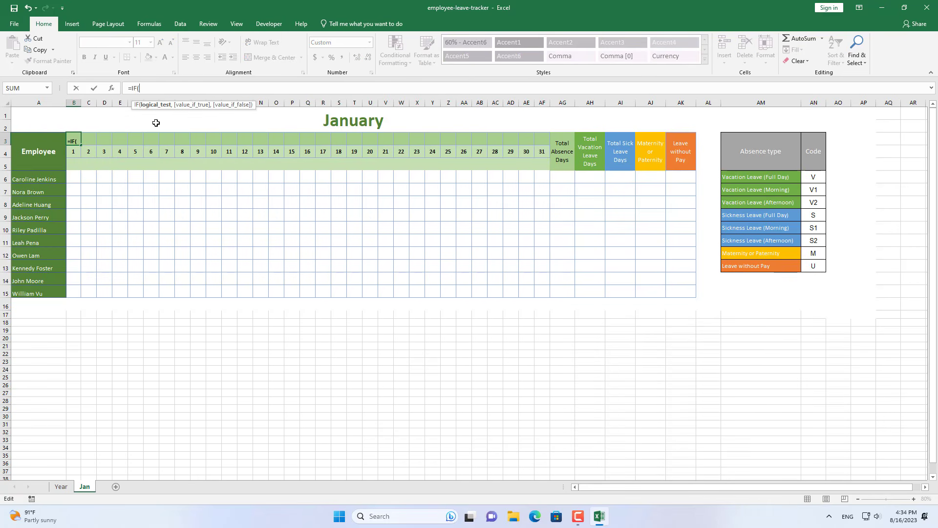
left_click(74, 156)
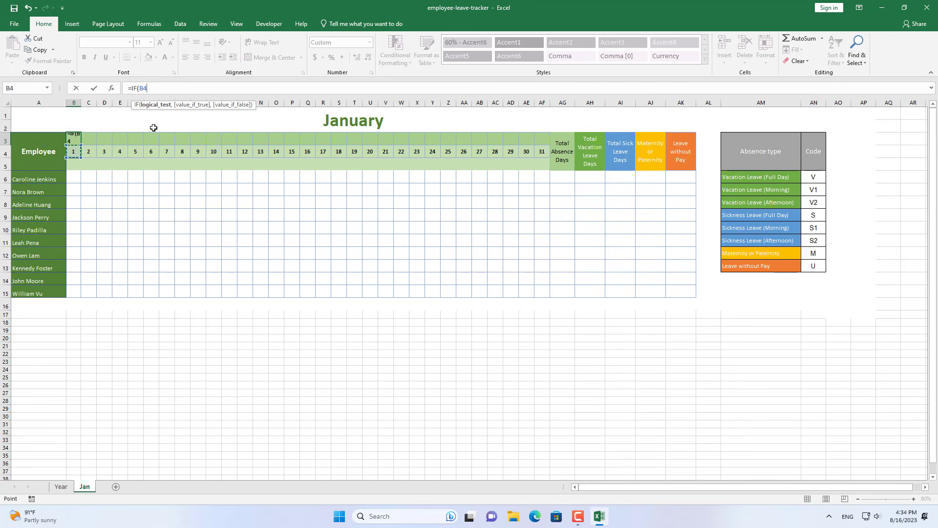
type("=\"\",\"\",")
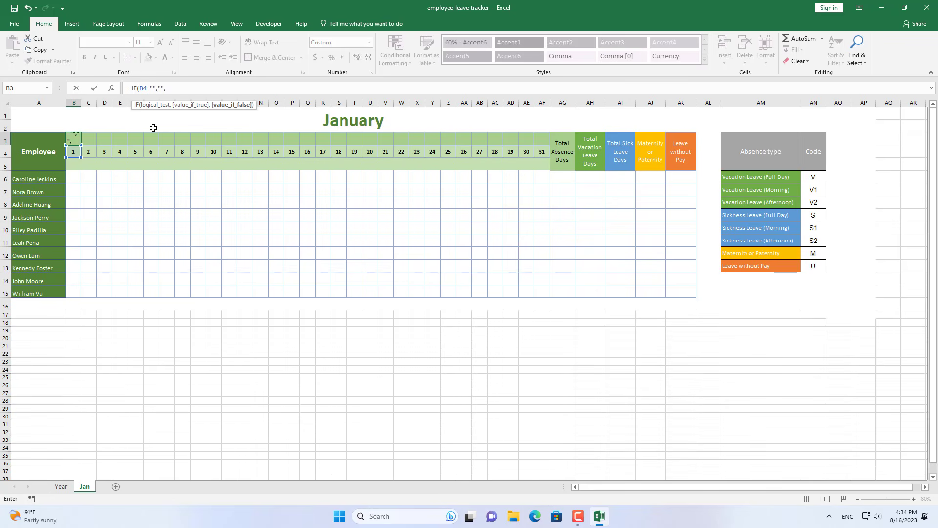
type("INDEX({")
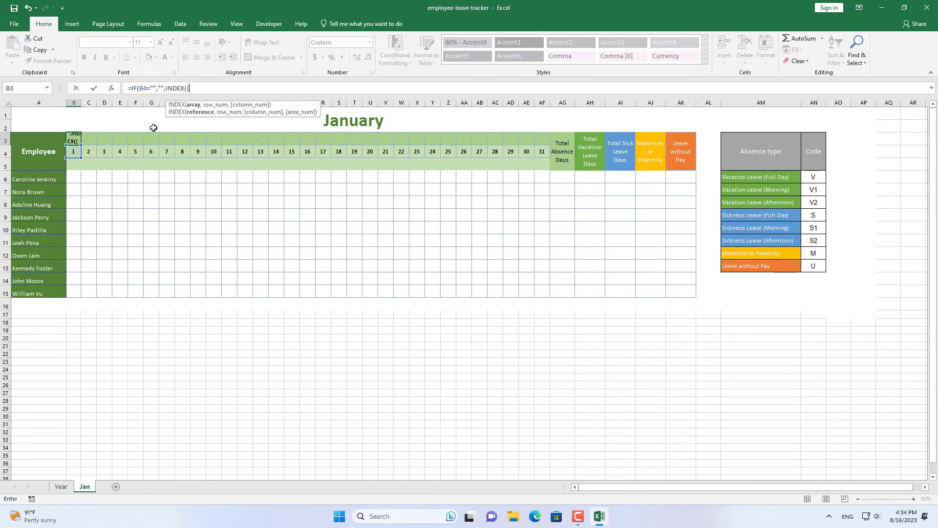
type("\"Sun\"")
left_click(285, 87)
type(";\"Mon\";\"Tue:")
type(";\"Wen\";\"Thu")
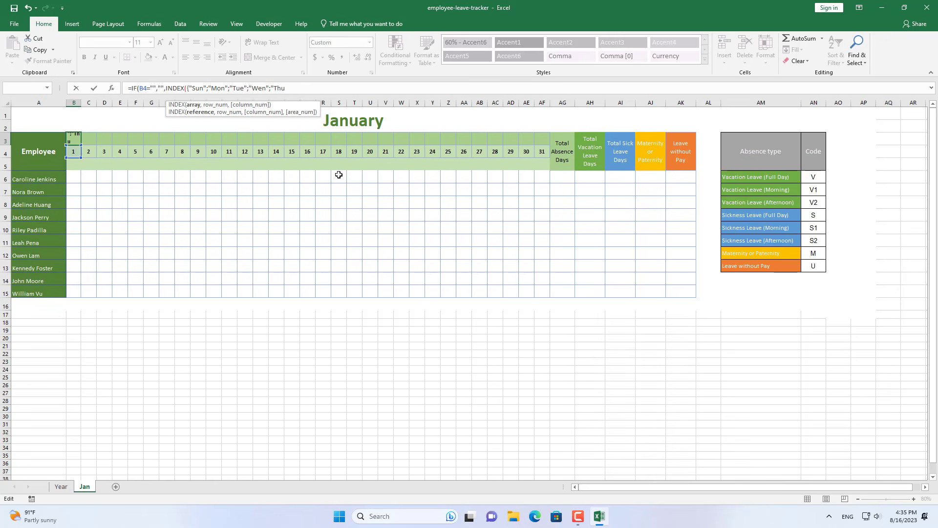
type("\";\"Fri\";\"Sat\"},WEEKDAY(")
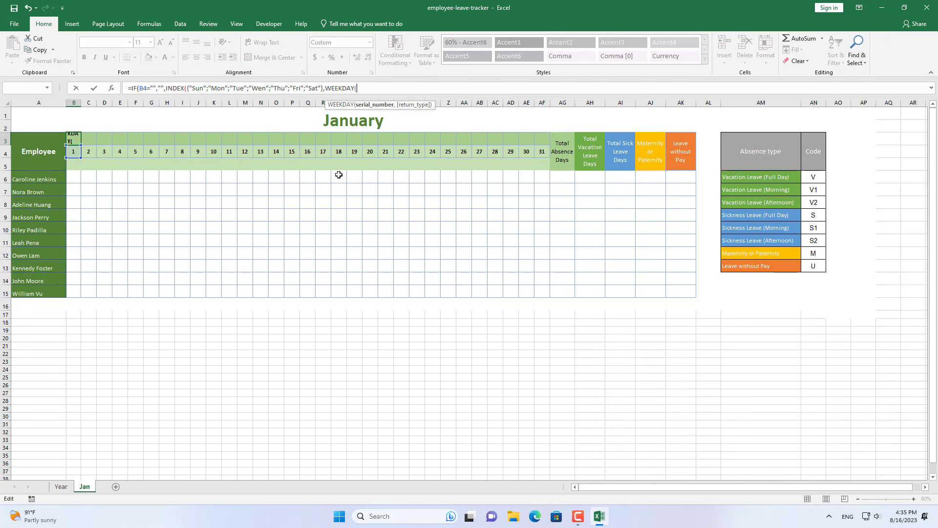
left_click(75, 152)
type(",1)")
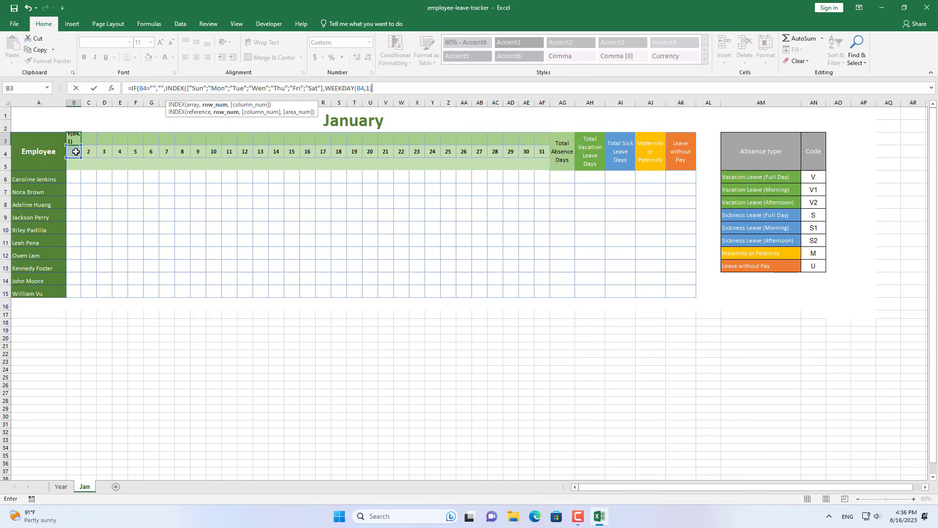
type("))")
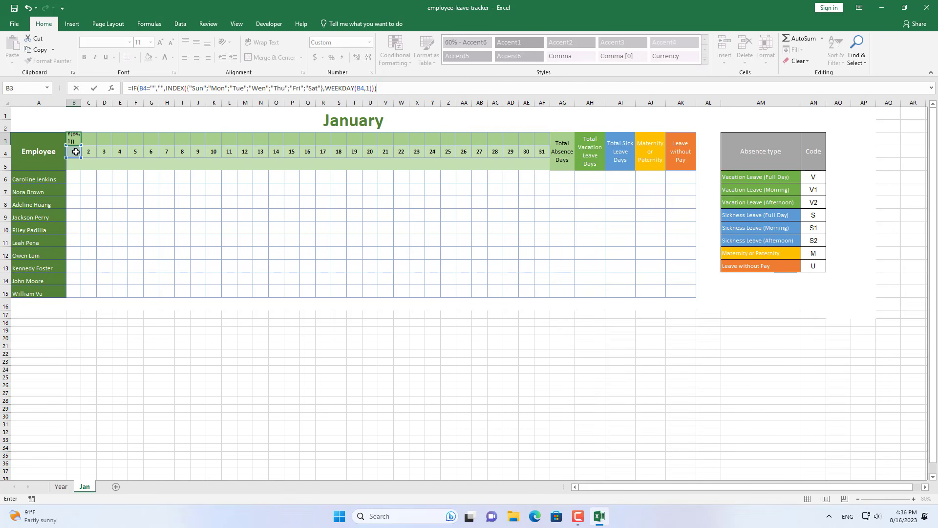
key("Return")
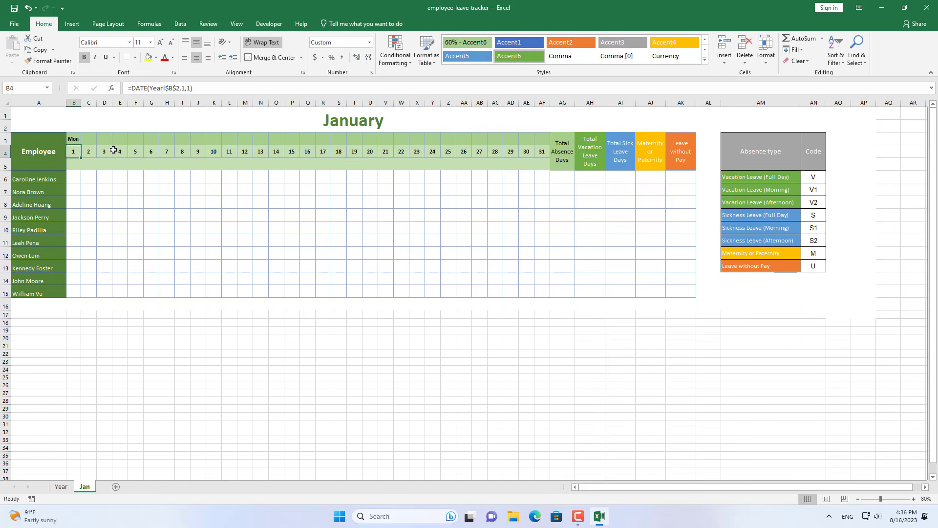
- Fill the weekday formula from B3 across row 3 to column AF
left_click(77, 141)
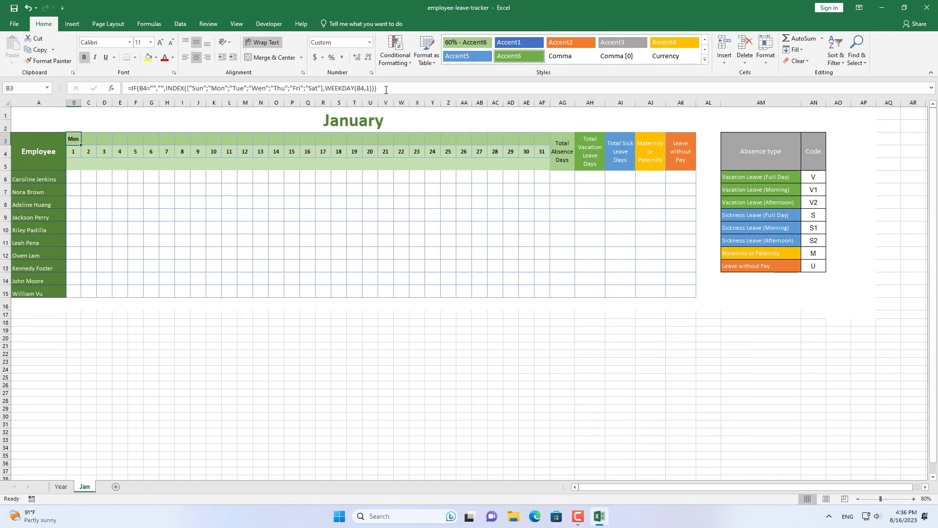
left_click_drag(386, 90, 118, 112)
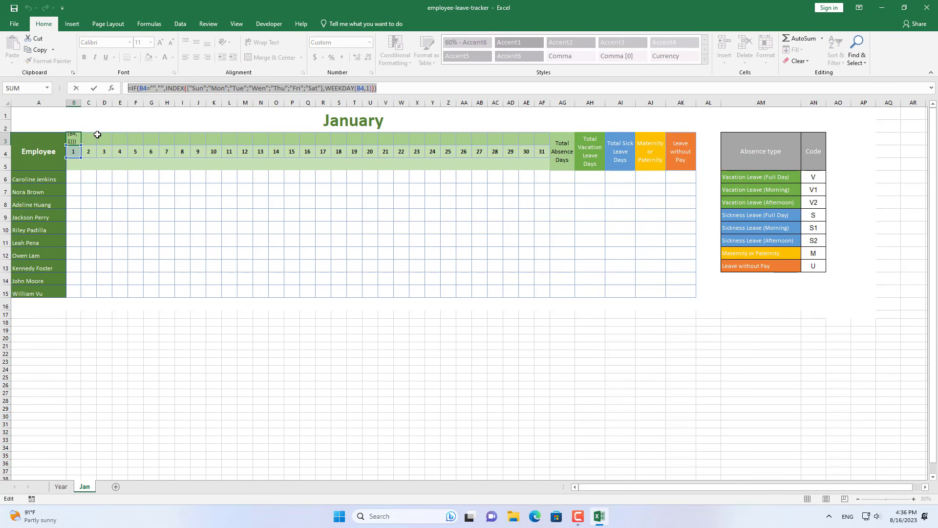
key("Escape")
left_click_drag(81, 145, 549, 126)
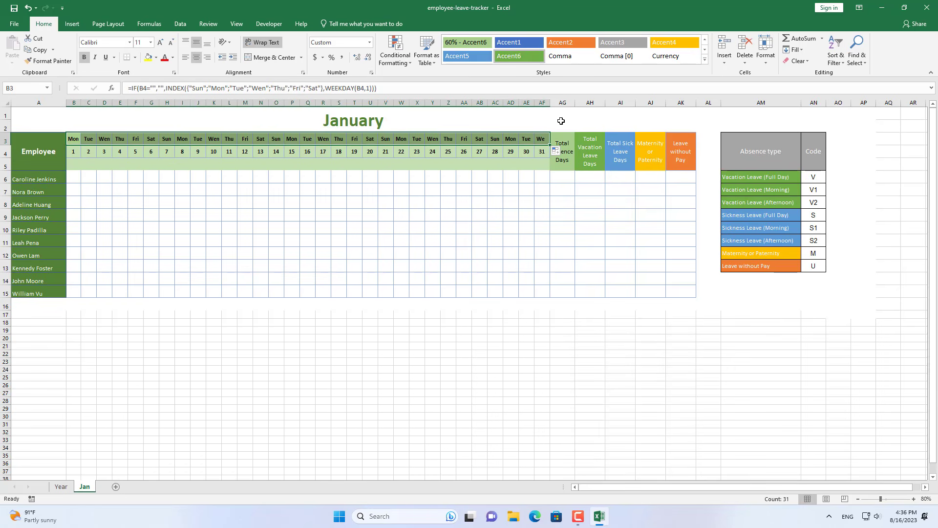
- Add List data validation to cell B6 with the absence codes in AN6:AN13 as the source
left_click_drag(79, 175, 538, 294)
left_click(75, 176)
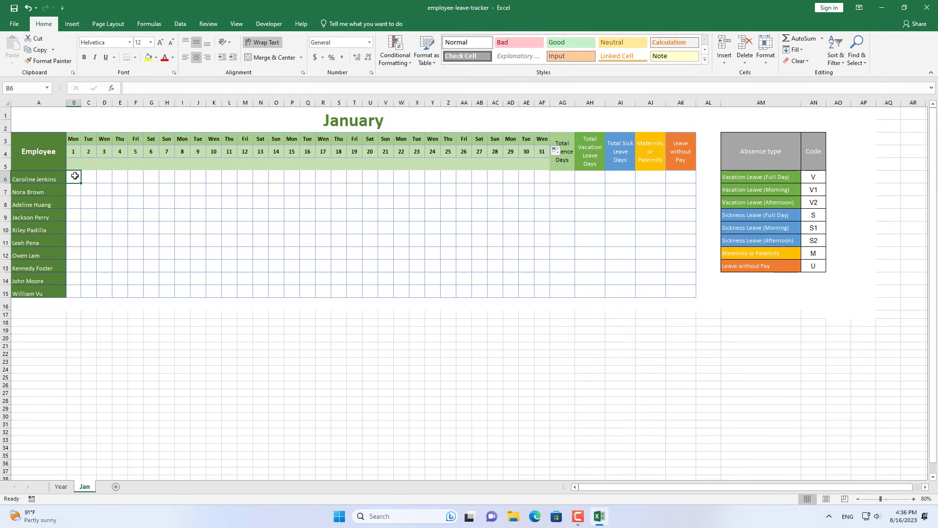
left_click(180, 25)
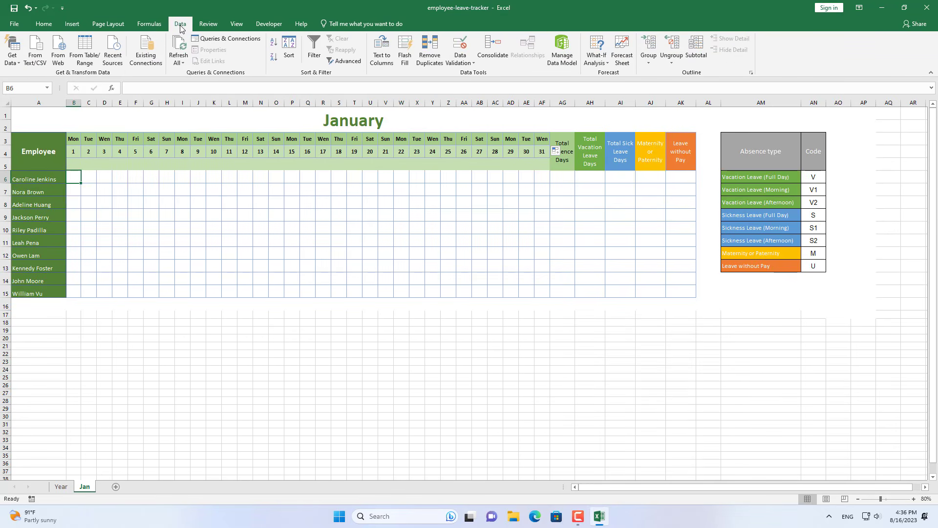
left_click(464, 62)
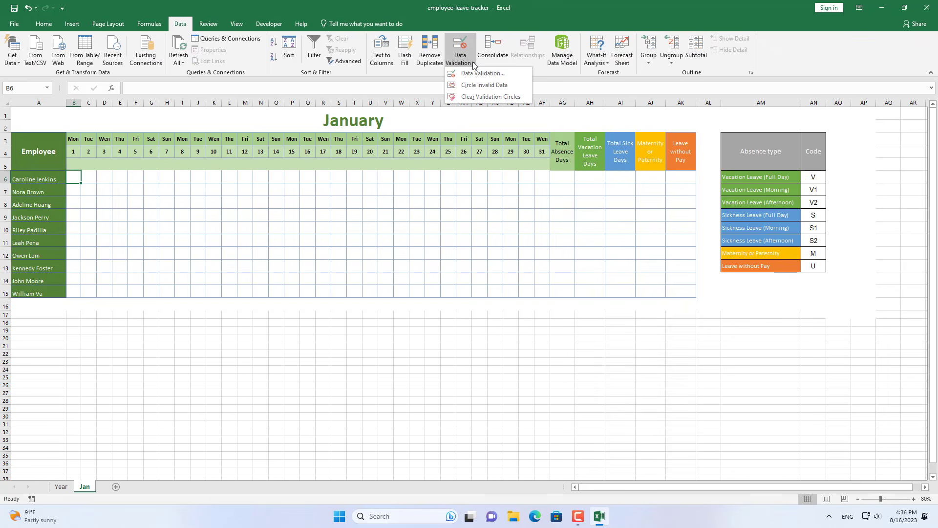
left_click(475, 74)
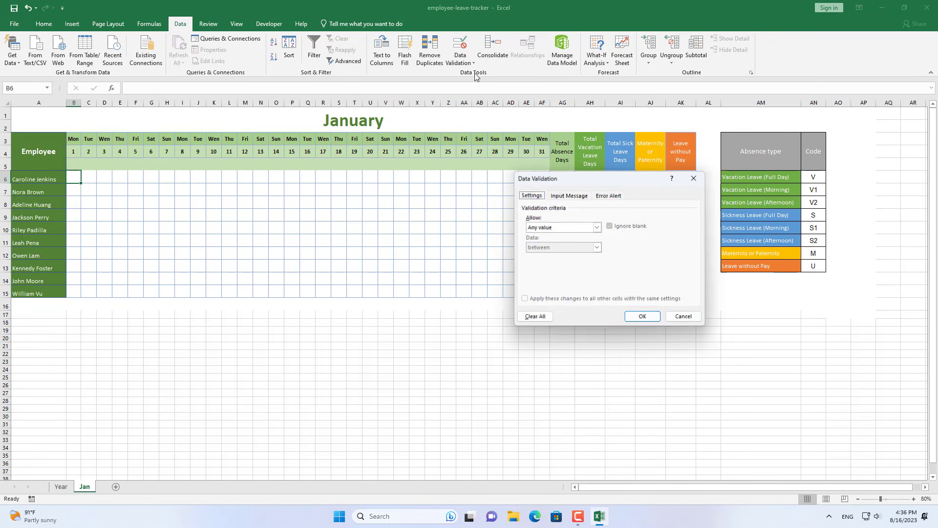
left_click(548, 228)
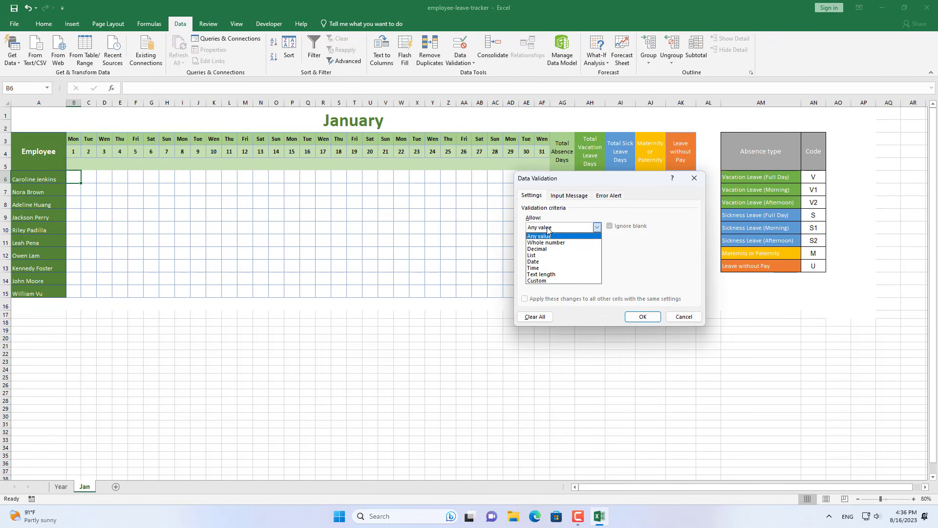
left_click(541, 255)
left_click(559, 267)
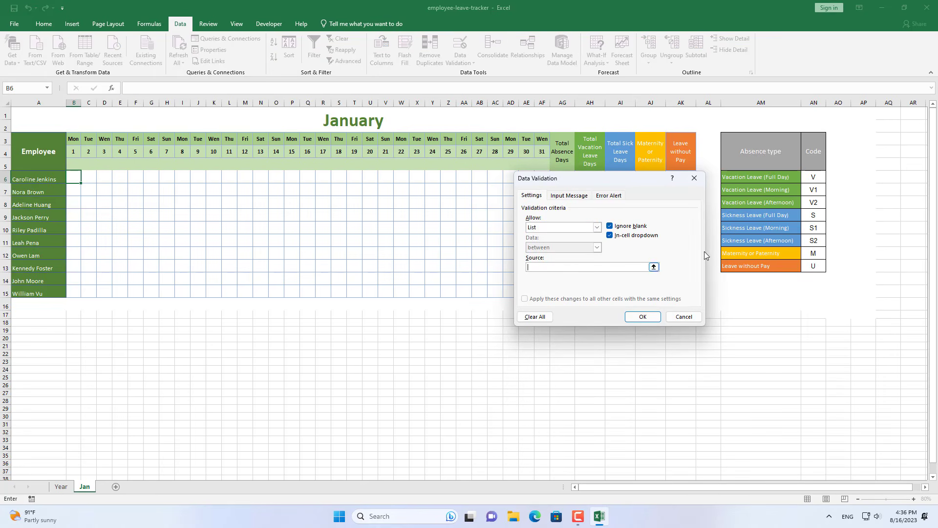
left_click_drag(813, 177, 814, 266)
left_click(644, 317)
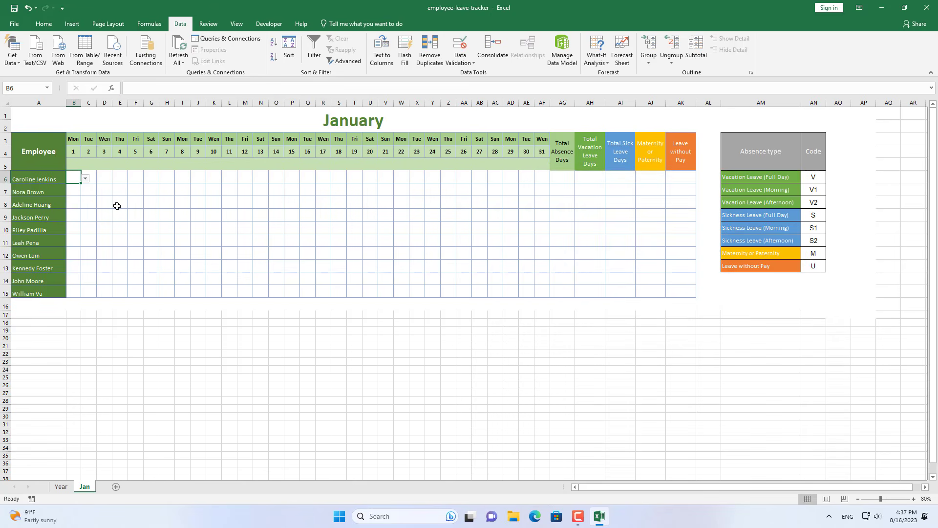
- Test the absence code dropdown in cell B6 by picking codes, and clear the cell again
left_click(85, 180)
left_click(78, 195)
left_click(85, 181)
left_click(77, 206)
key("Delete")
- Fill the code dropdown from B6 across the whole daily grid B6:AF15 and check the list in cell W11
left_click_drag(80, 182, 549, 297)
left_click(395, 240)
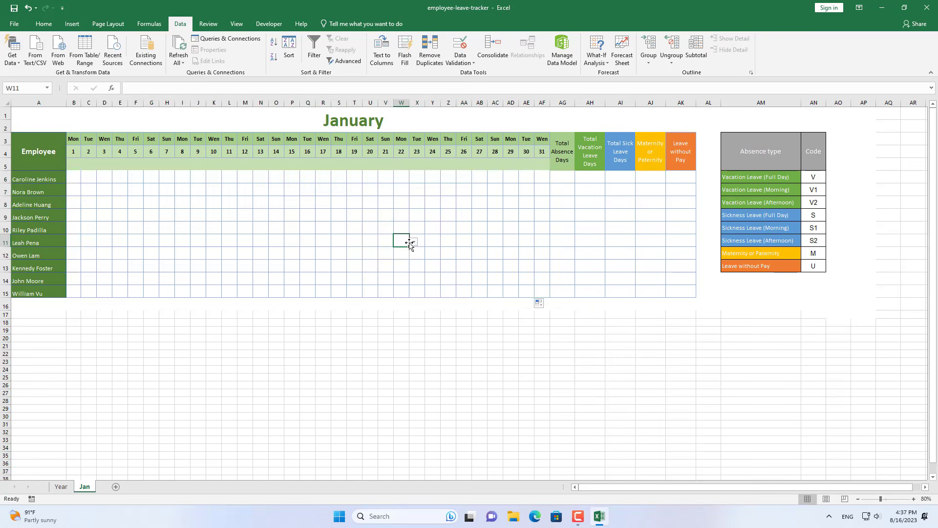
left_click(414, 241)
left_click(435, 253)
left_click(436, 240)
- Start a new conditional formatting rule for the range B6:AF15 with the rule type "Format only cells that contain"
left_click_drag(78, 177, 543, 289)
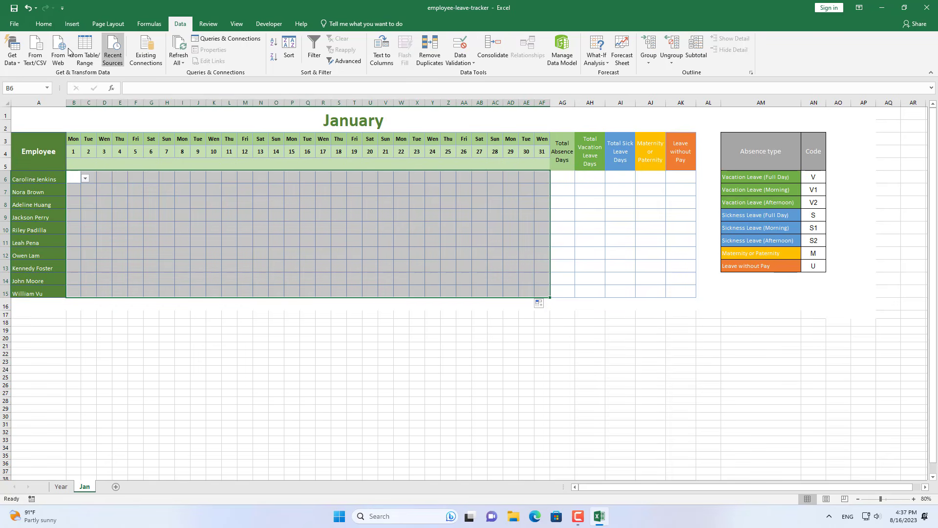
left_click(42, 24)
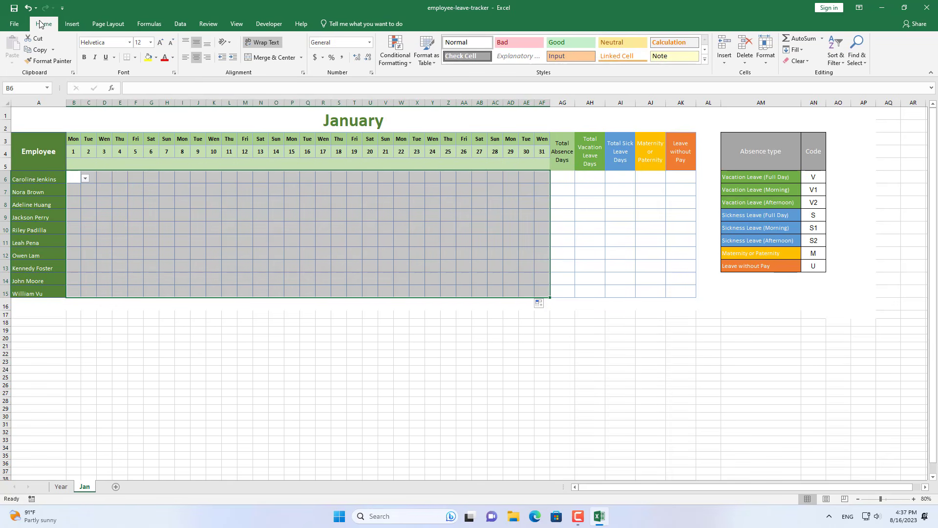
left_click(409, 63)
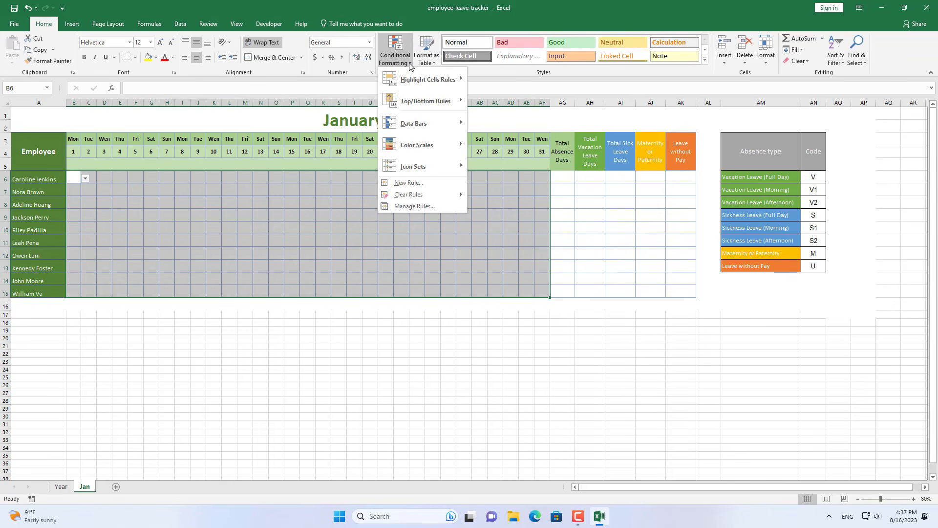
left_click(427, 204)
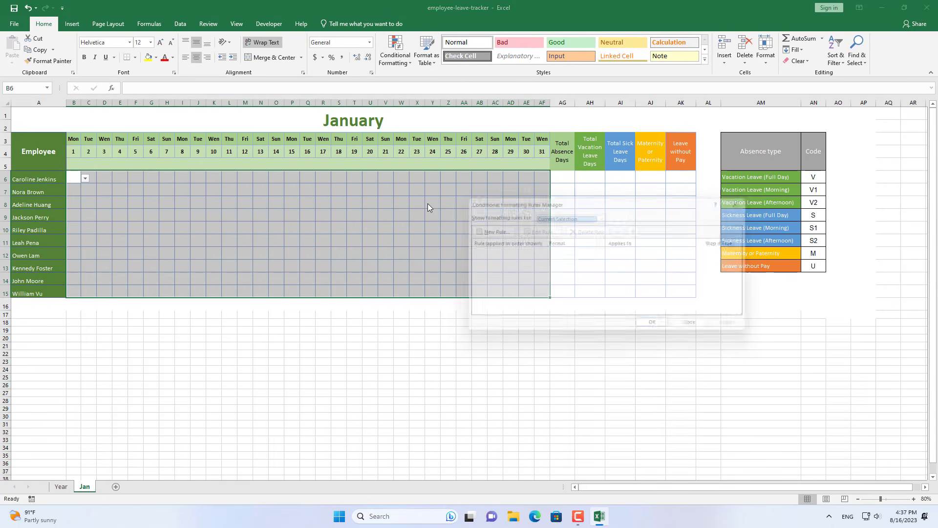
left_click(499, 230)
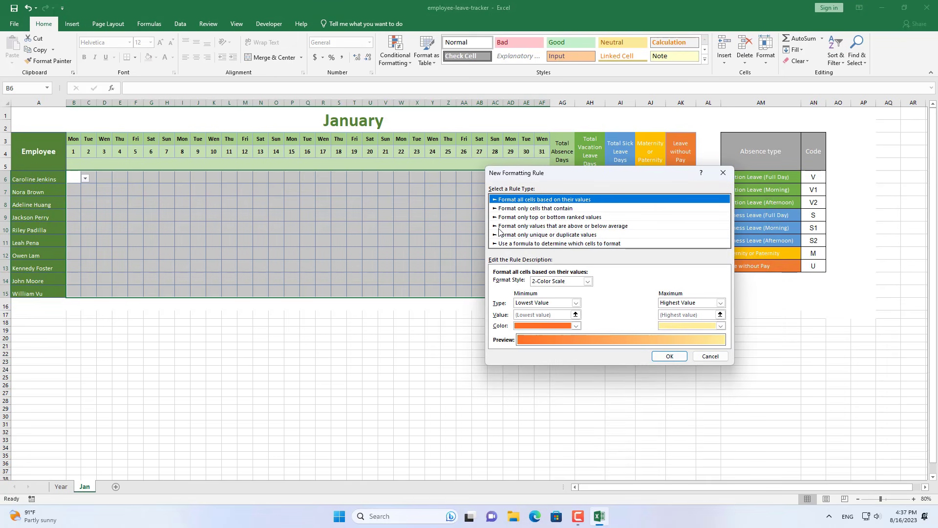
left_click(551, 208)
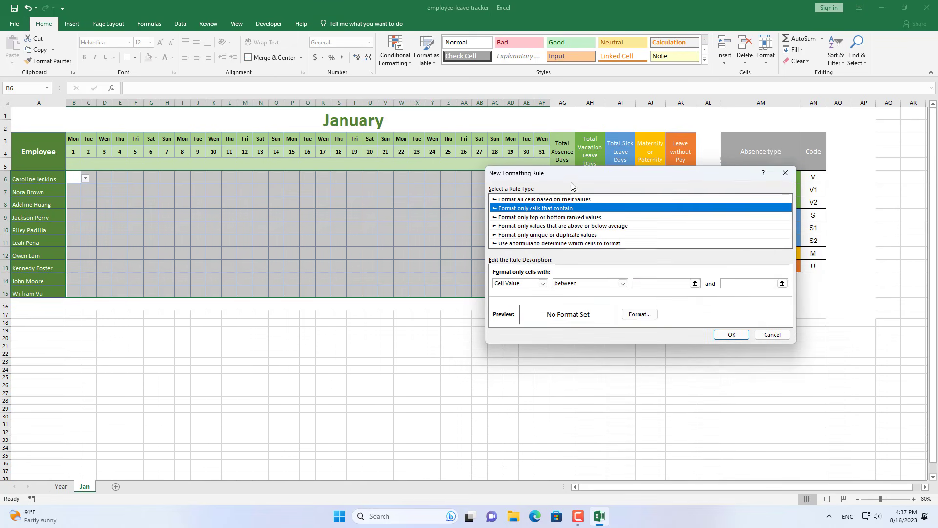
left_click_drag(578, 173, 374, 203)
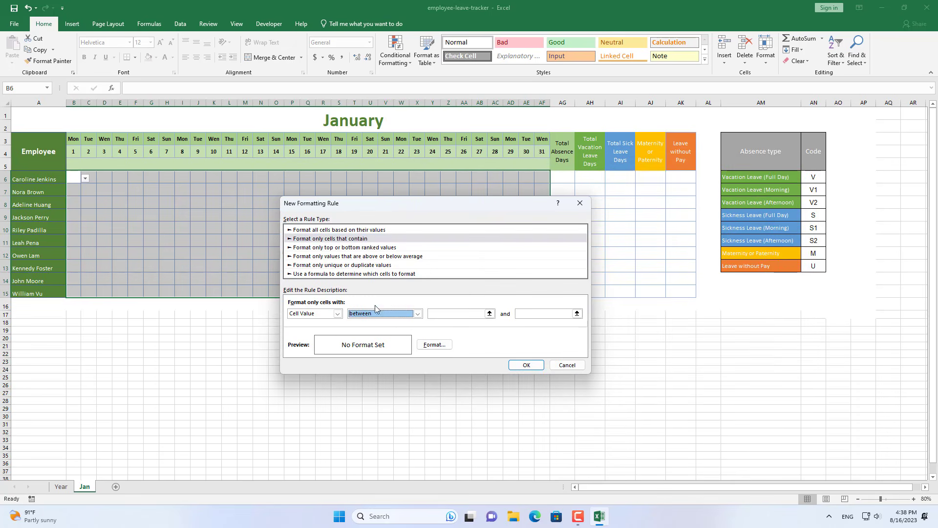
- Set the rule's condition to Specific Text beginning with V
left_click(337, 313)
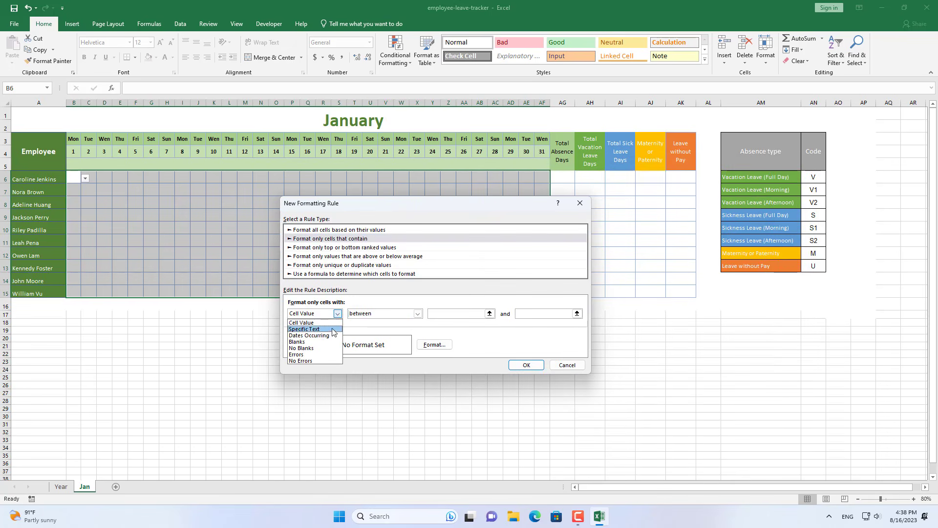
left_click(335, 329)
left_click(396, 314)
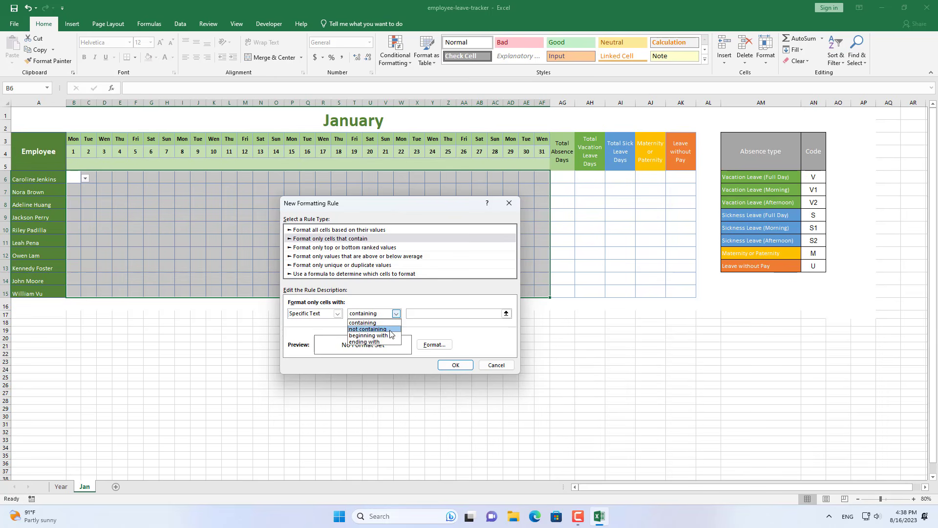
left_click(389, 336)
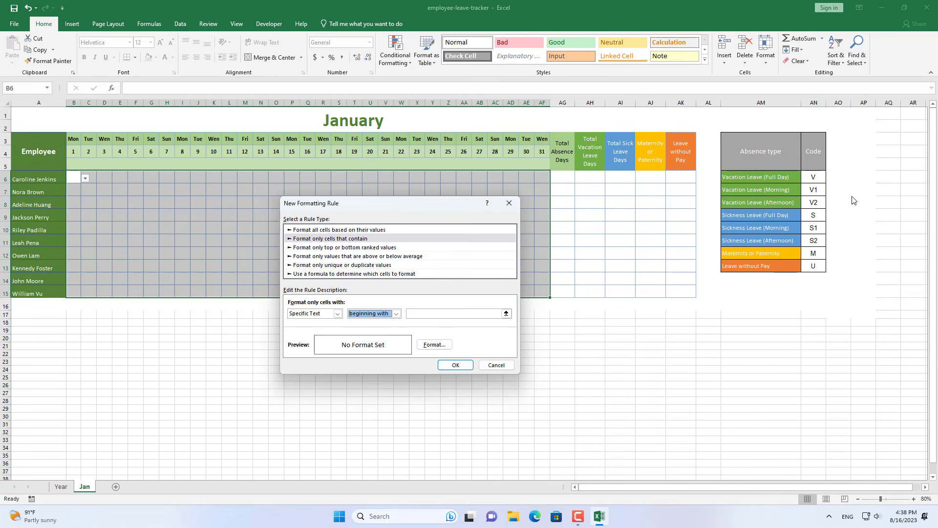
left_click(467, 313)
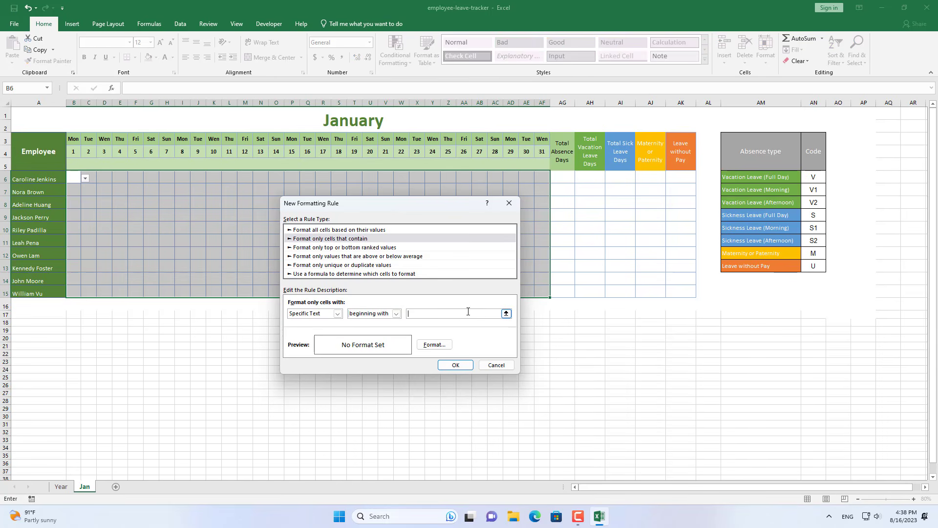
type("V")
- Give the V rule a dark green fill and white font, and confirm the rule
left_click(440, 346)
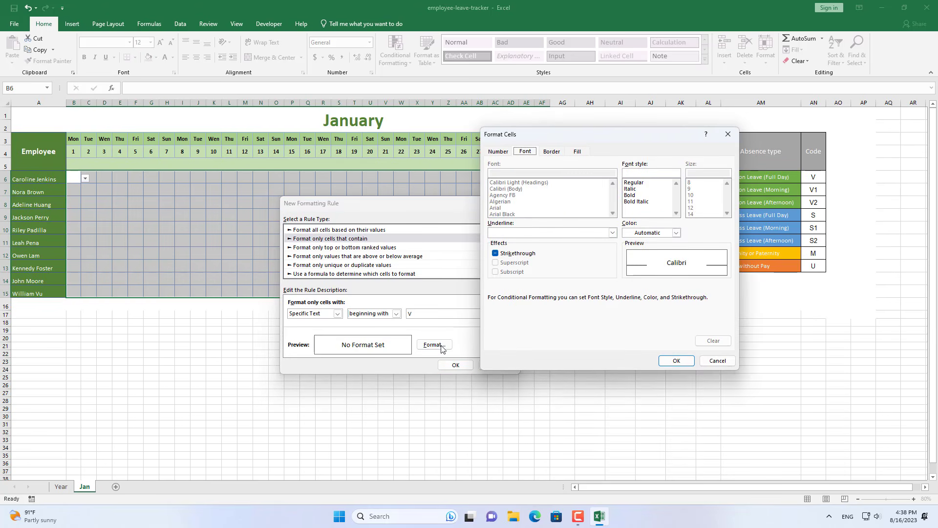
left_click(578, 152)
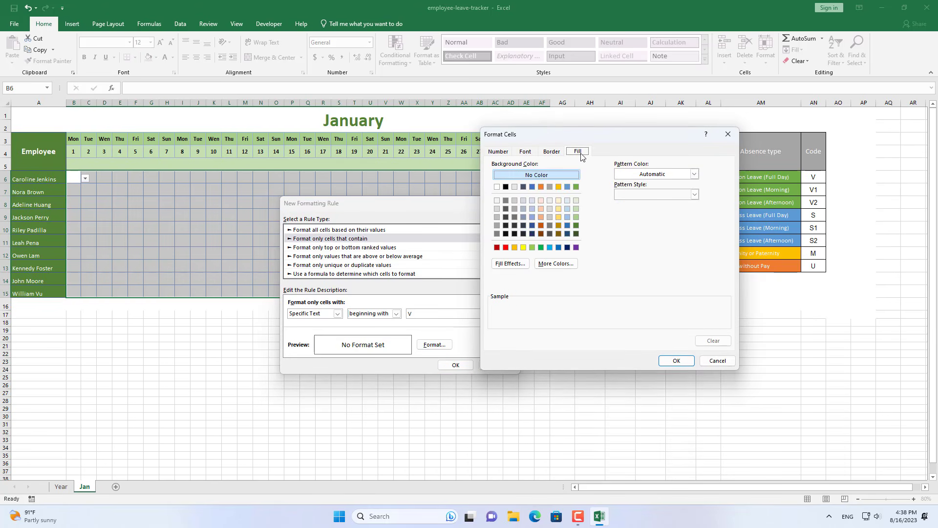
left_click(575, 225)
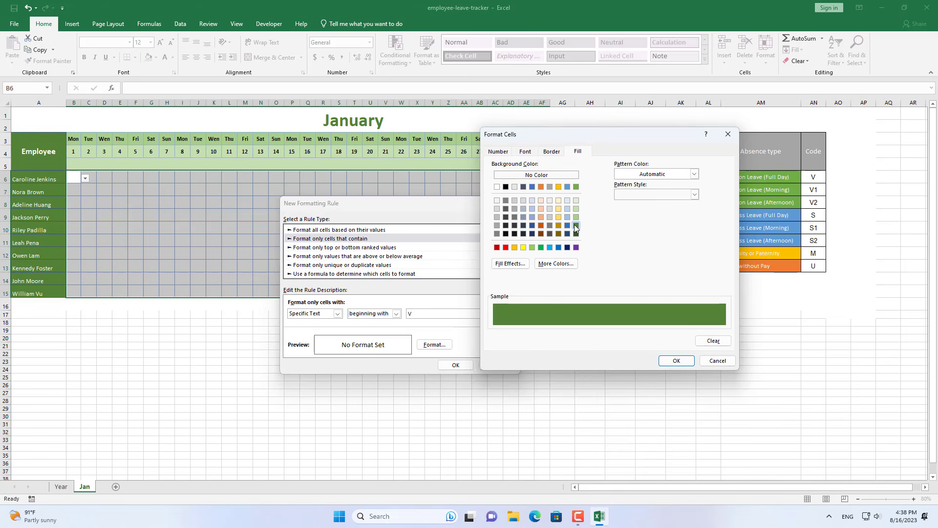
left_click(529, 154)
left_click(676, 233)
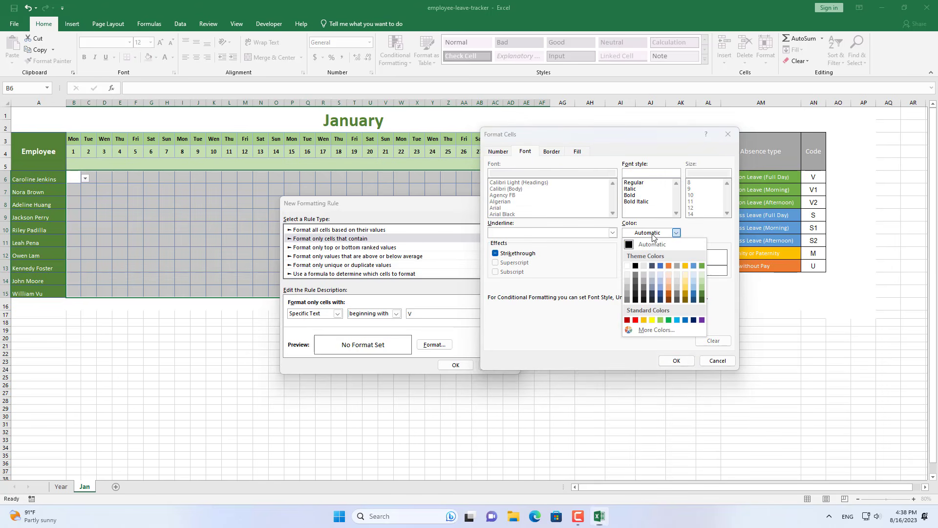
left_click(628, 266)
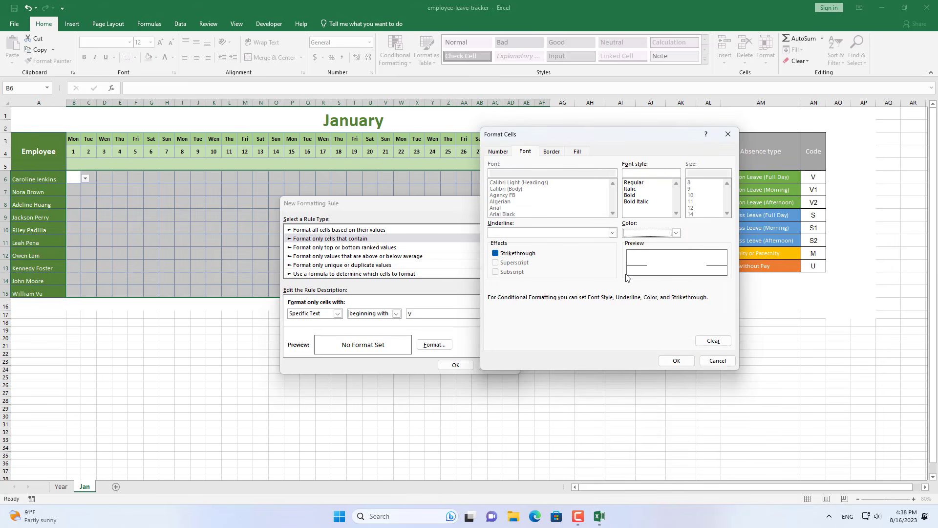
left_click(677, 361)
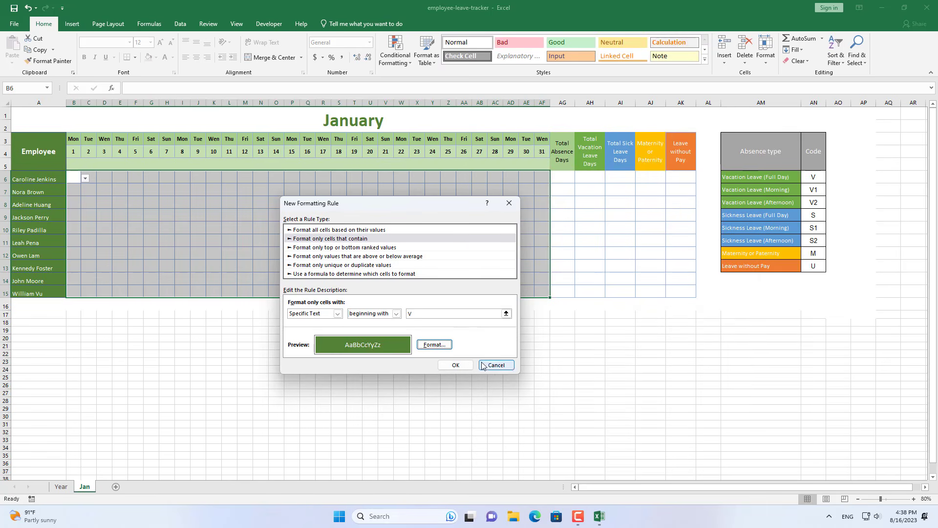
left_click(454, 365)
- Add another "Format only cells that contain" rule with the condition Specific Text beginning with S
left_click(525, 229)
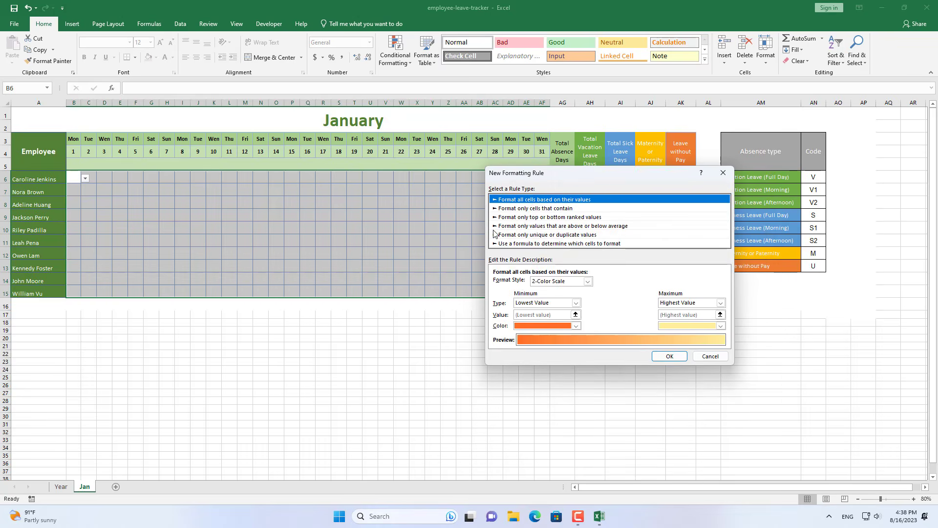
left_click(537, 210)
left_click(542, 283)
left_click(513, 294)
left_click_drag(608, 185, 351, 188)
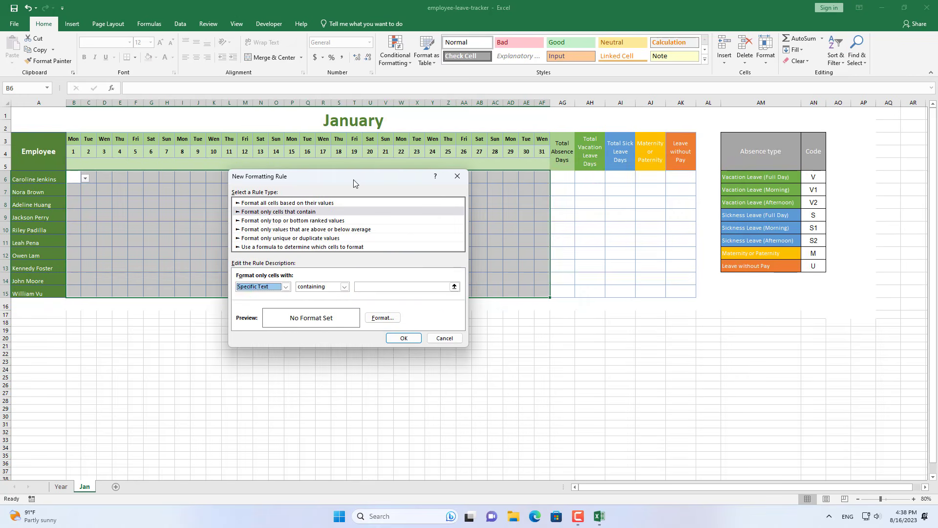
left_click(344, 287)
left_click(318, 314)
left_click(374, 288)
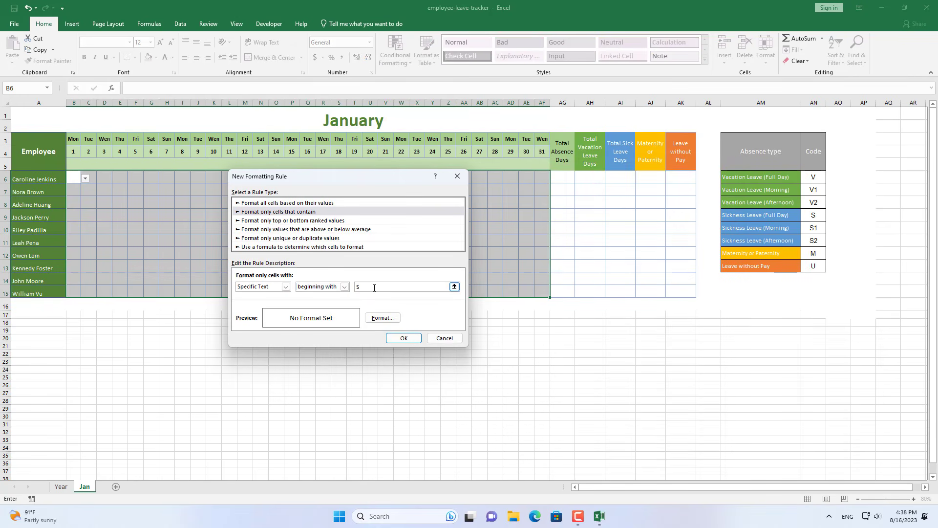
- Give the S rule a blue fill and white font, and confirm the rule
left_click(383, 317)
left_click(578, 151)
left_click_drag(576, 133, 516, 131)
left_click(472, 185)
left_click(465, 150)
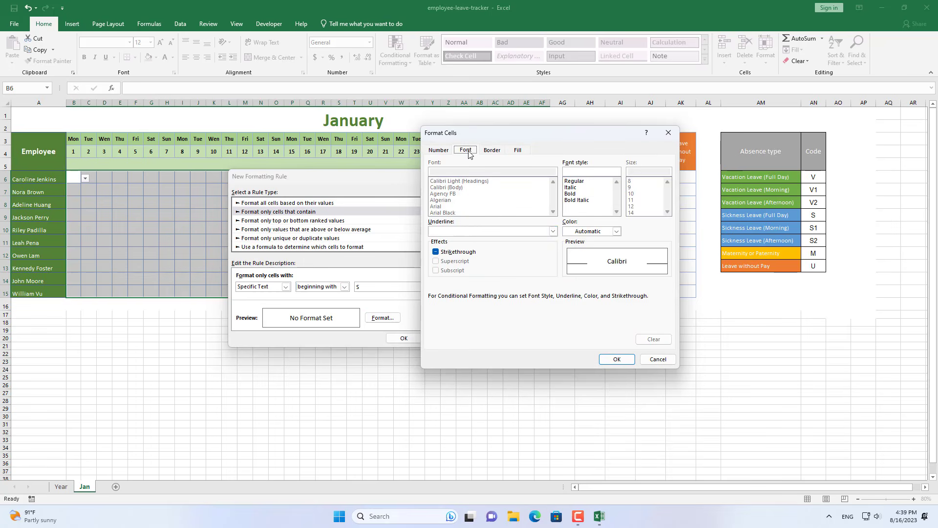
left_click(601, 230)
left_click(568, 263)
left_click(616, 360)
left_click(403, 338)
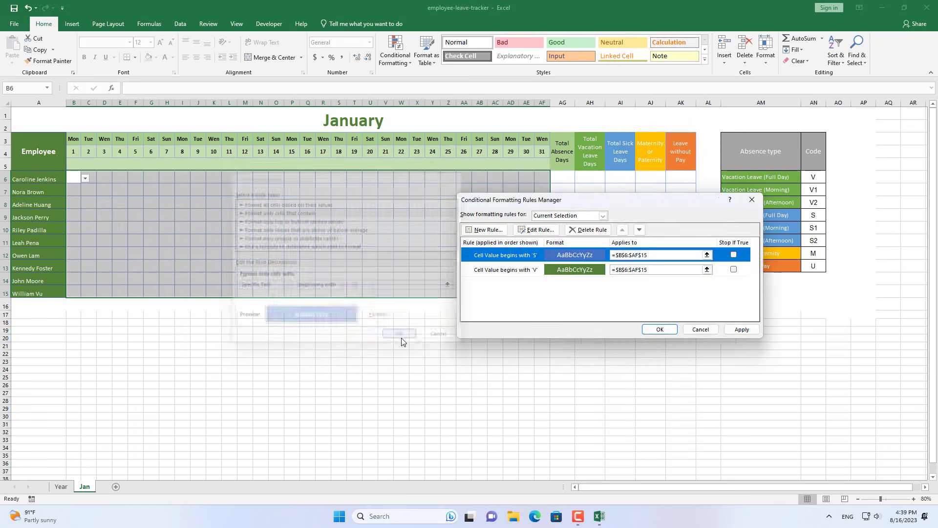
- Start a third conditional formatting rule of the type "Format only cells that contain"
left_click_drag(562, 193, 305, 197)
left_click(240, 232)
left_click(285, 208)
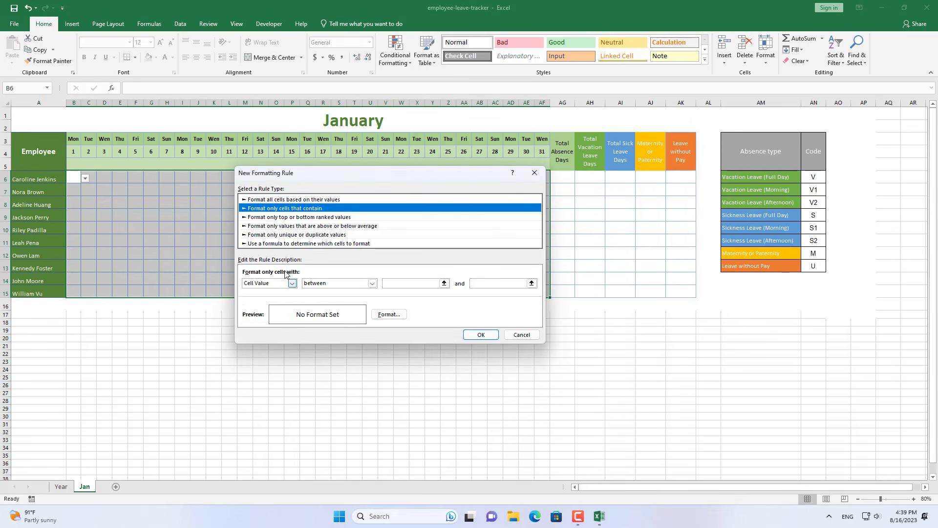
left_click(291, 283)
left_click(262, 296)
left_click(350, 283)
left_click(333, 305)
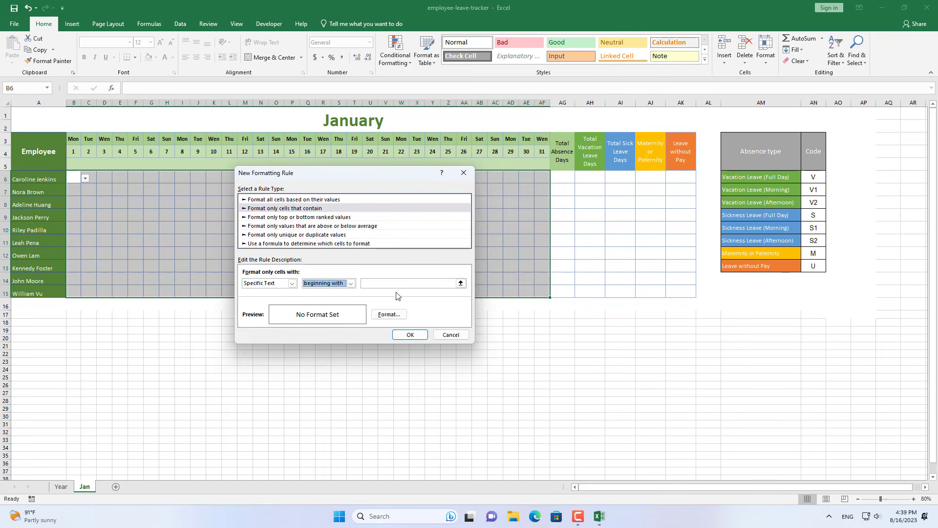
- Set the third rule's condition to Cell Value equal to M
left_click(292, 283)
left_click(288, 293)
left_click(327, 305)
left_click(402, 284)
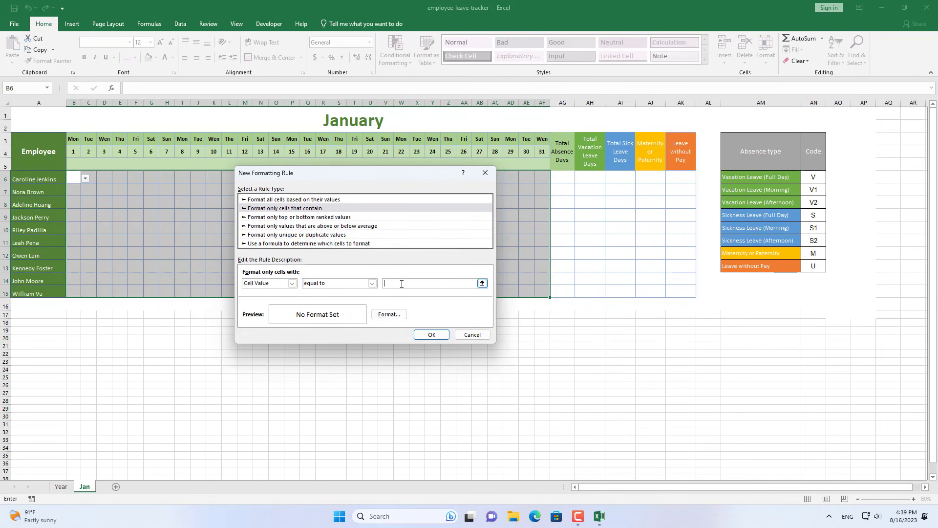
- Give the M rule a gold fill and white font, and confirm the rule
left_click(389, 315)
left_click(329, 153)
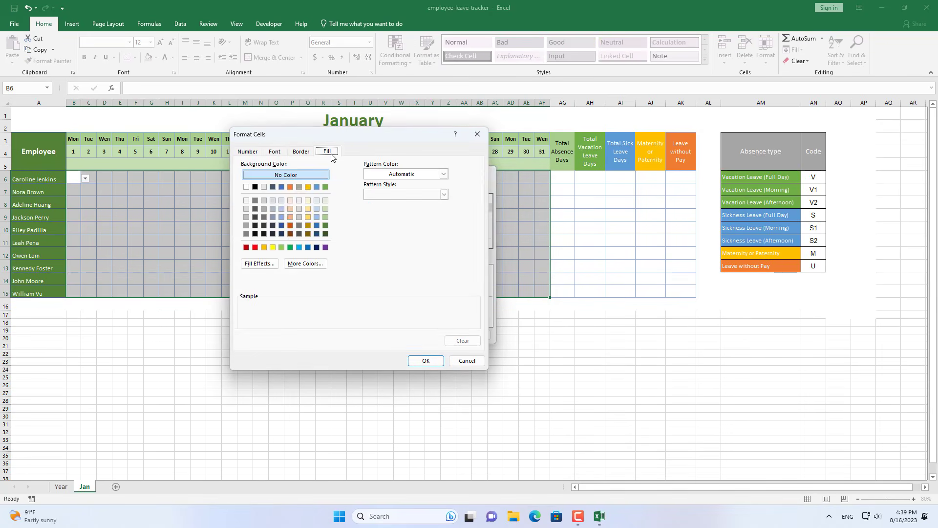
left_click(308, 218)
left_click(275, 152)
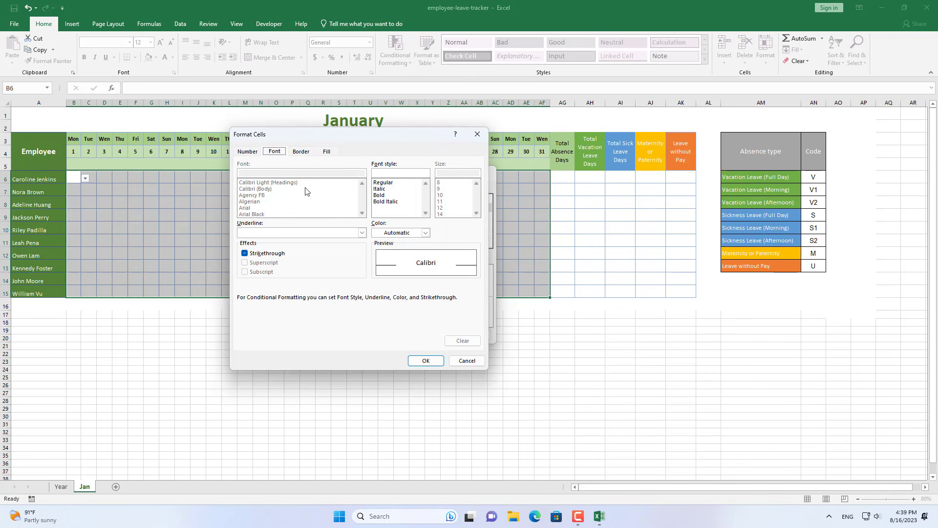
left_click(424, 233)
left_click(377, 270)
left_click(418, 361)
left_click(432, 334)
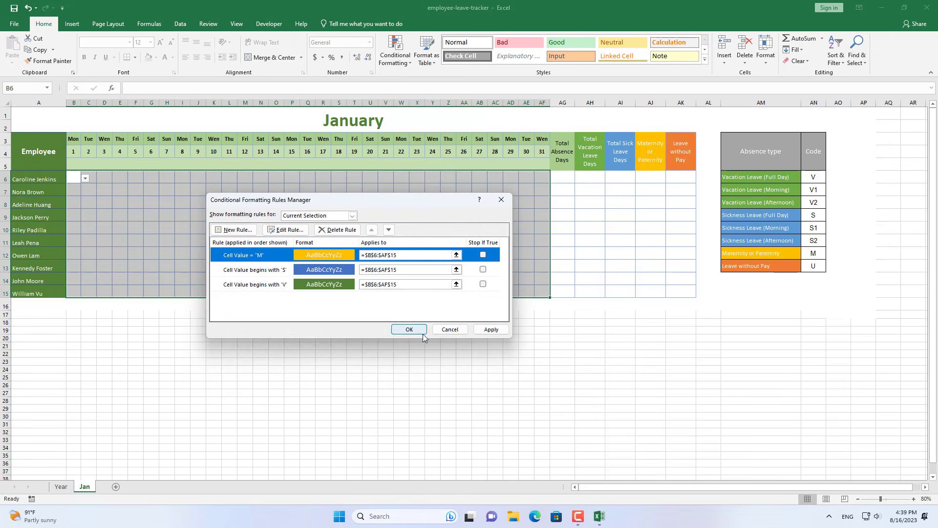
- Add a fourth "Format only cells that contain" rule with the condition Cell Value equal to U
left_click(233, 231)
left_click(284, 209)
left_click(327, 283)
left_click(316, 305)
left_click(398, 284)
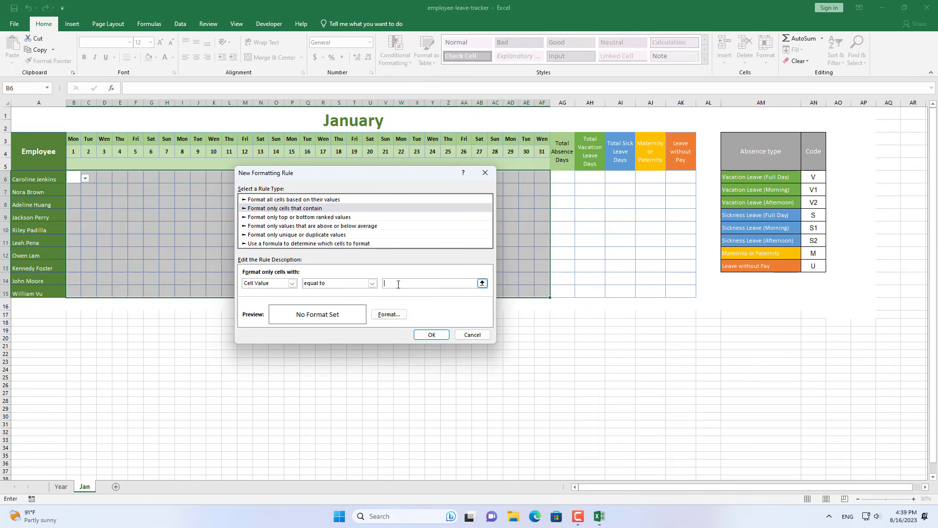
- Give the U rule an orange fill and white font, and apply all four rules to the grid
left_click(389, 314)
left_click(327, 152)
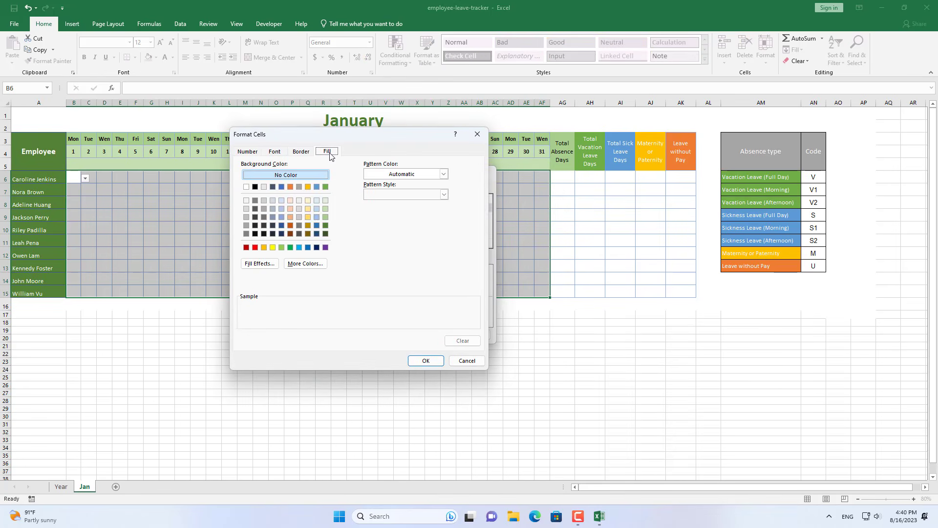
left_click(290, 187)
left_click(275, 151)
left_click(426, 232)
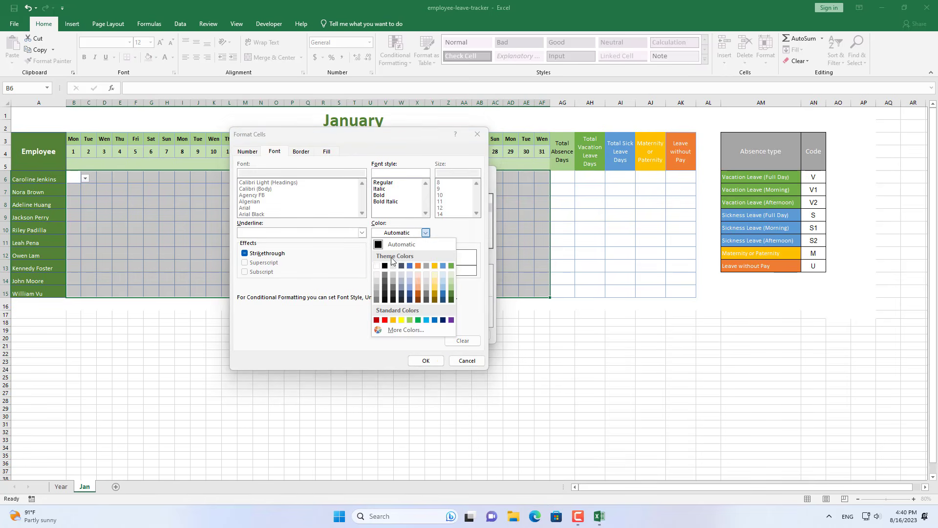
left_click(378, 260)
left_click(426, 360)
left_click(422, 337)
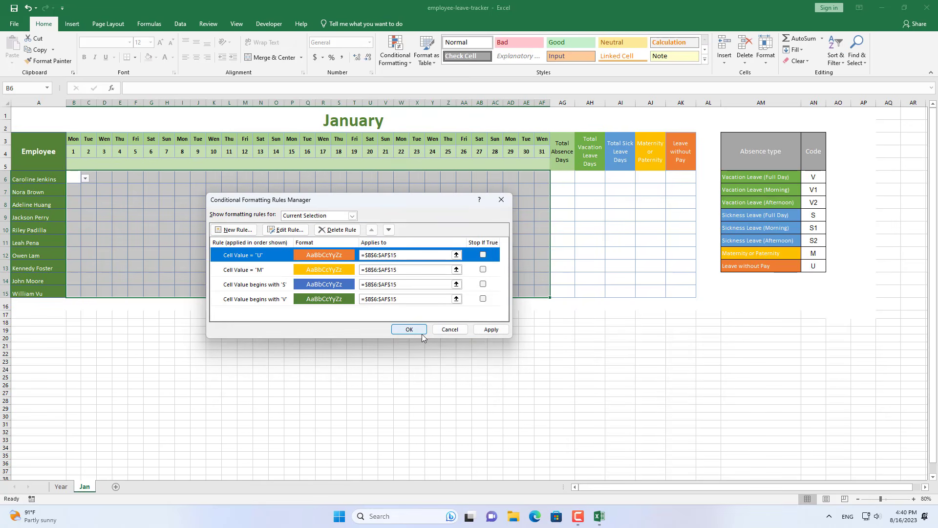
left_click(410, 329)
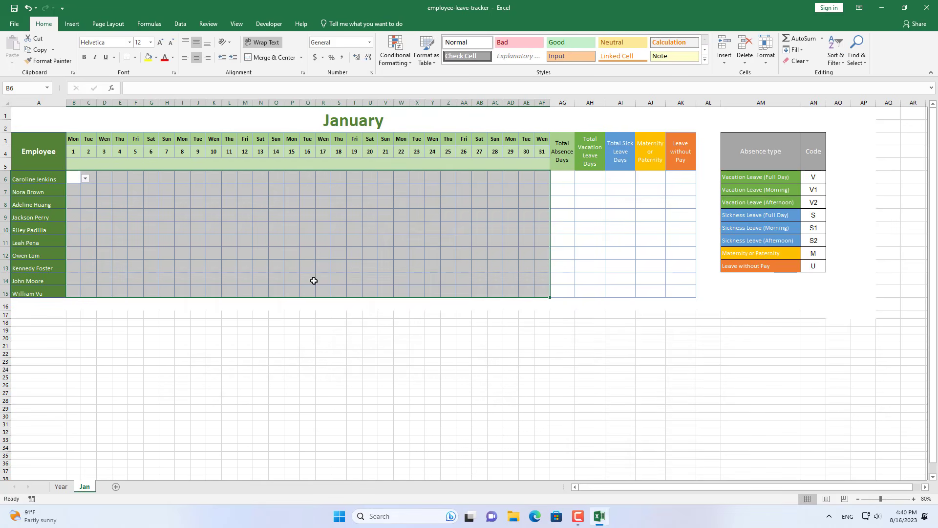
- Test the color rules in cell G8 by choosing codes V, S, M and U, and clear the cell
left_click(151, 201)
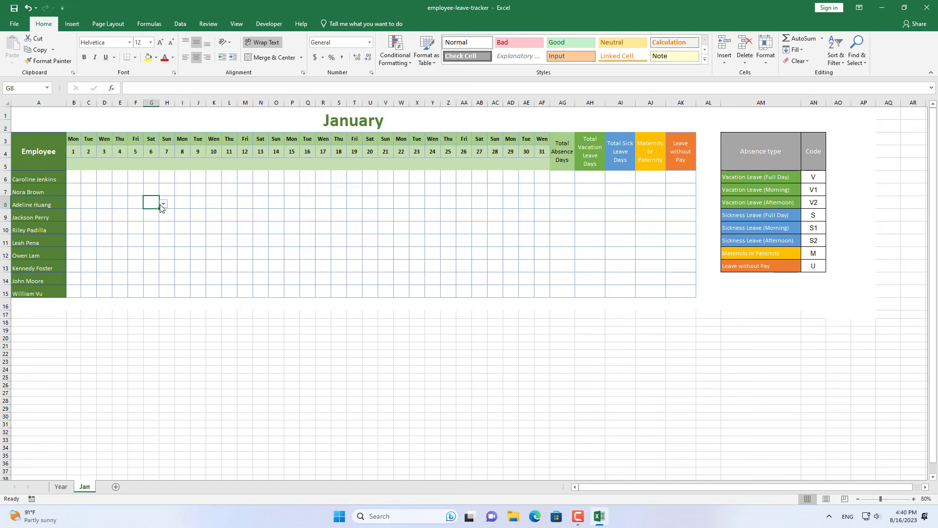
left_click(163, 204)
left_click(157, 213)
left_click(163, 204)
left_click(156, 226)
left_click(163, 204)
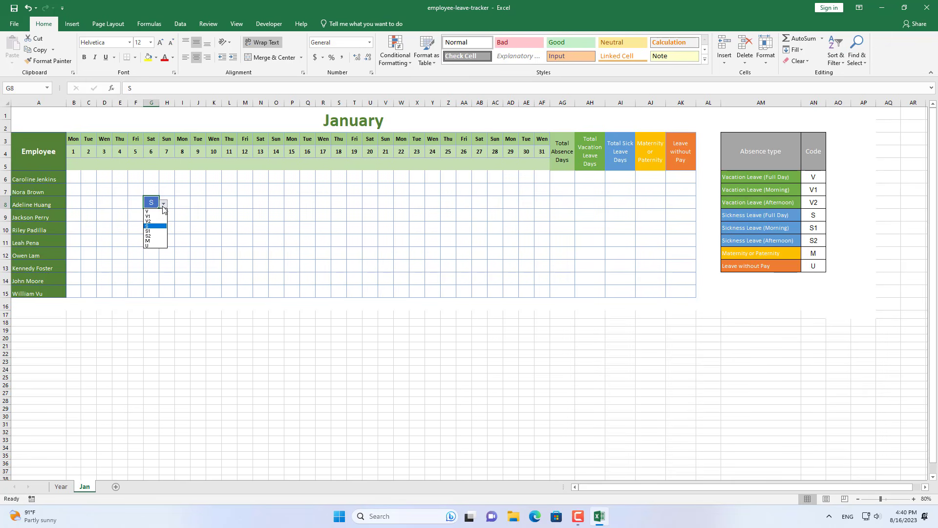
left_click(156, 238)
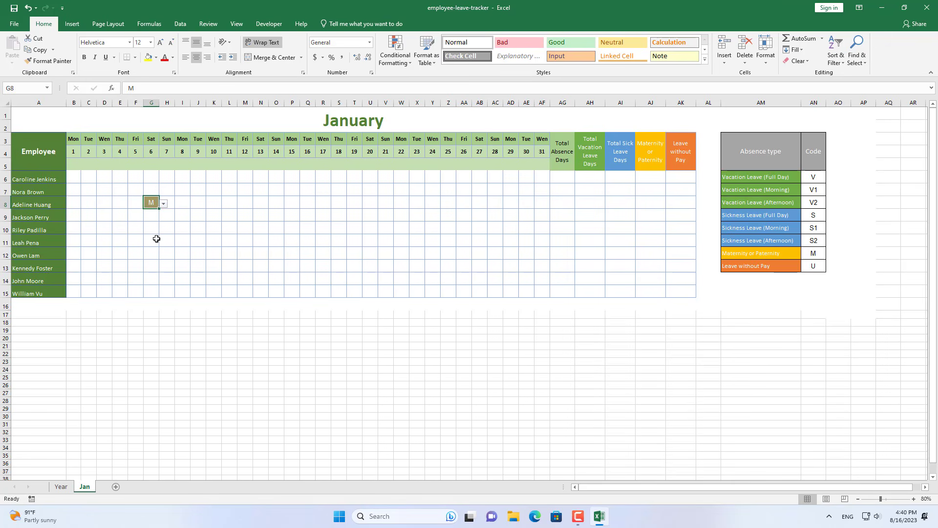
left_click(165, 205)
left_click(158, 245)
key("Delete")
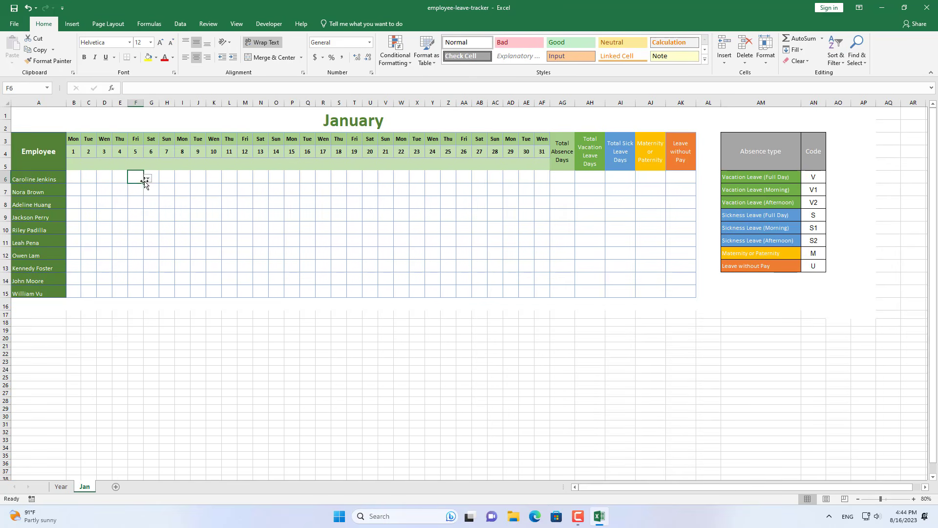
- Choose code V in cell F6 and code V1 in cell J6 from their dropdowns
left_click(147, 179)
left_click(132, 186)
left_click(184, 178)
left_click(200, 177)
left_click(211, 179)
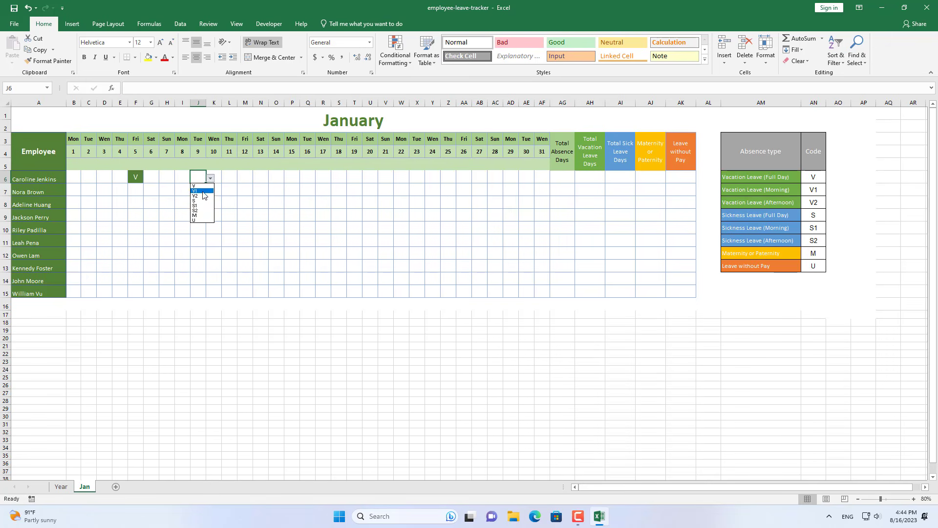
left_click(201, 193)
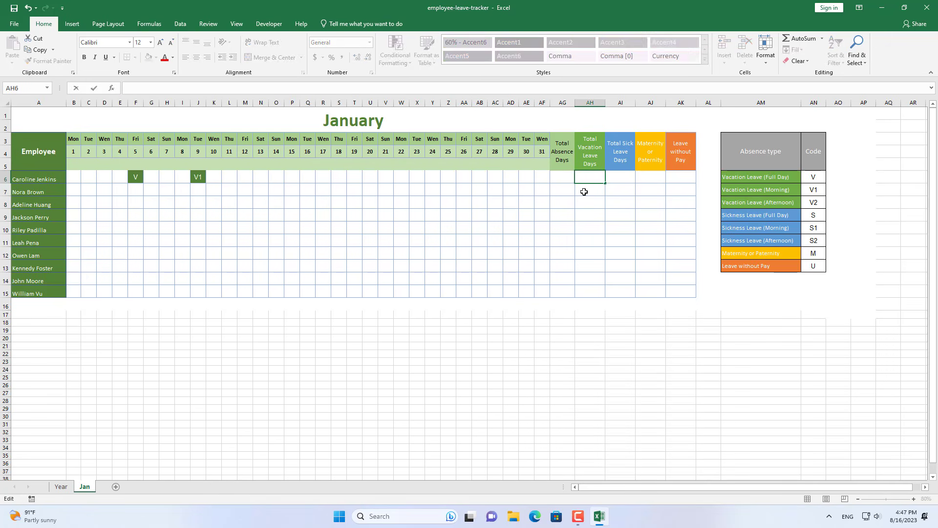
- Enter =COUNTIF(B6:AF6,"V") in the Total Vacation Leave Days cell AH6 and check it against codes F6 and J6
left_click(591, 181)
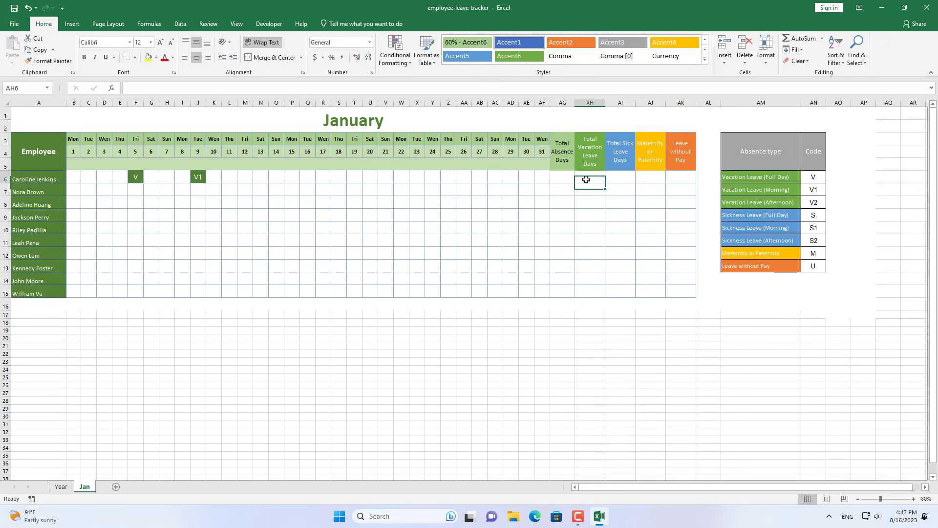
left_click(383, 88)
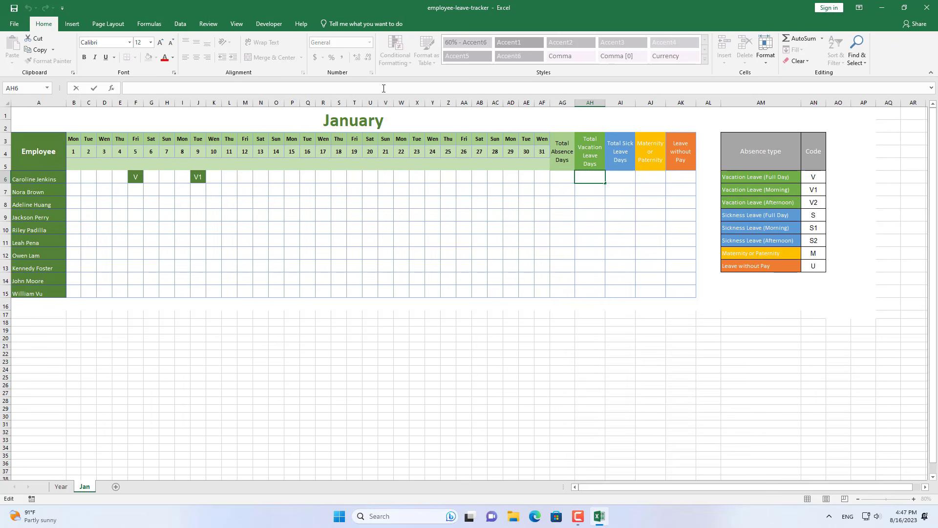
type("=COUNTIF(")
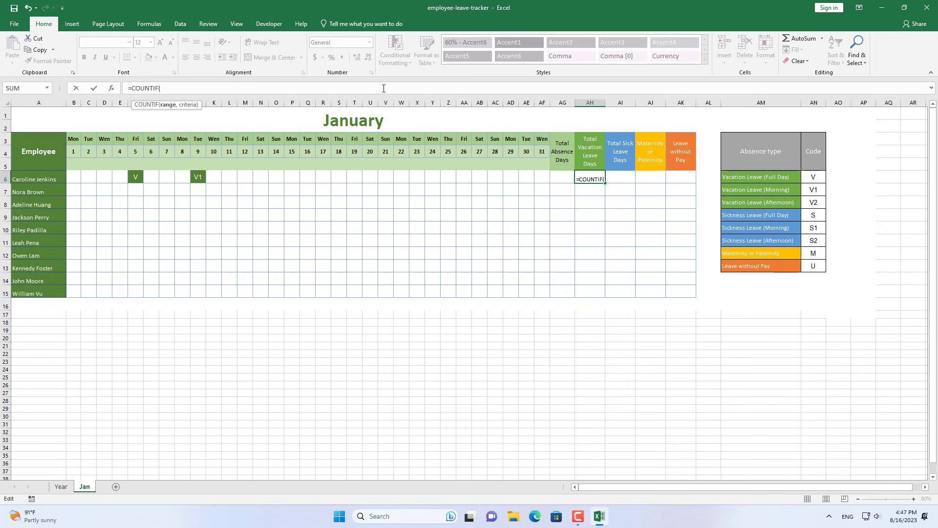
left_click_drag(75, 177, 537, 176)
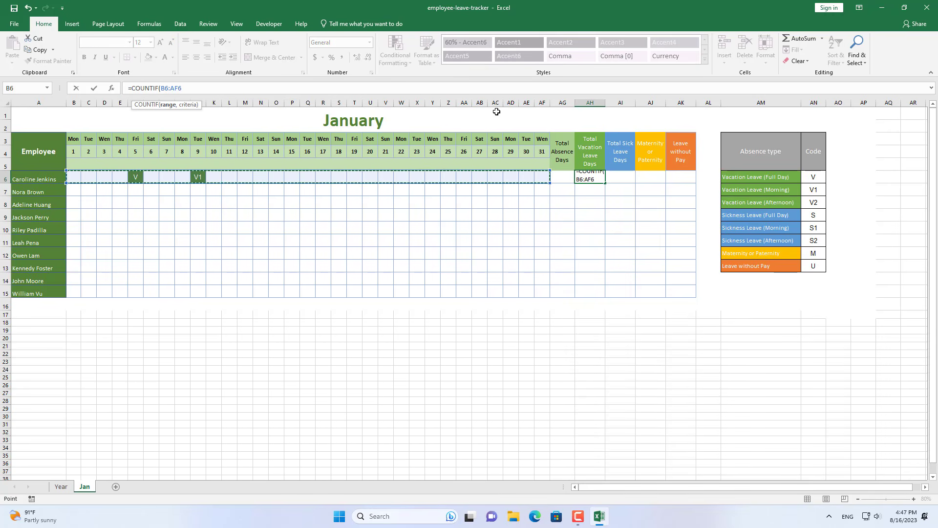
type(",\"V\"")
key("Return")
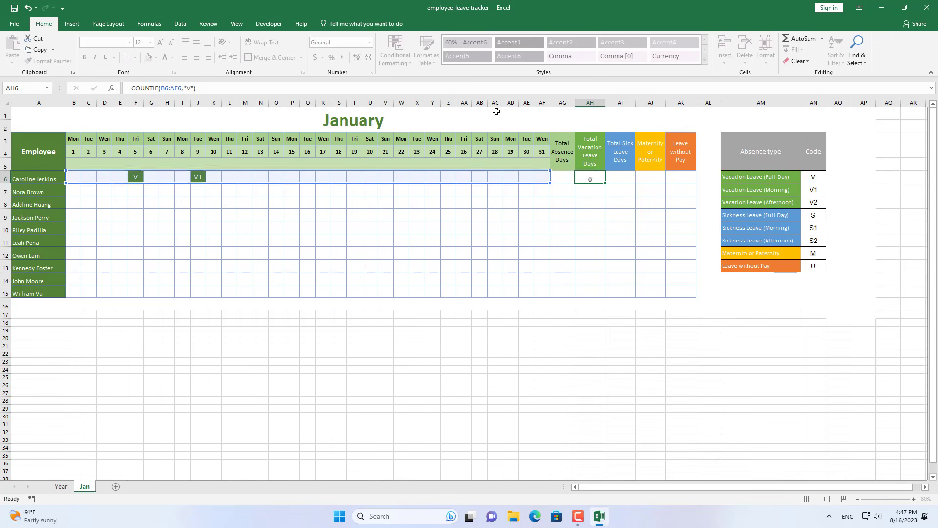
left_click(595, 178)
left_click(135, 175)
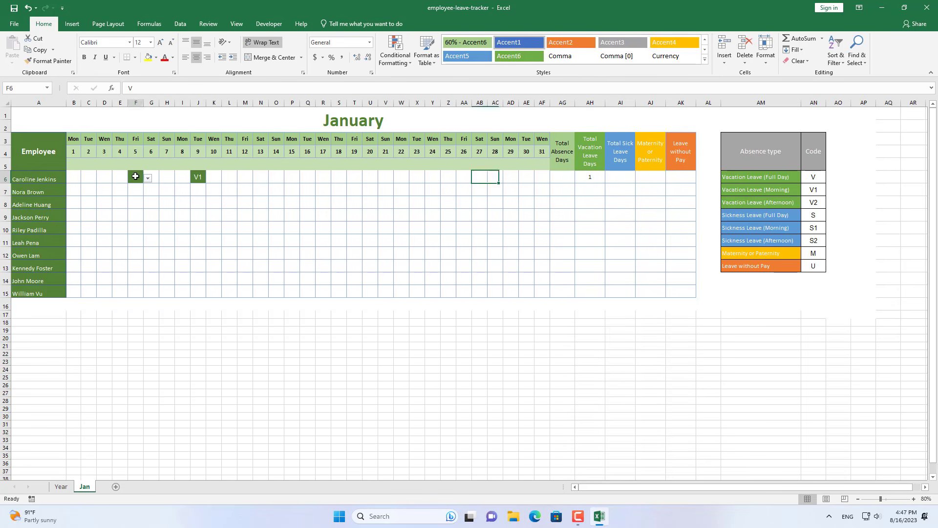
left_click(198, 177)
left_click(582, 177)
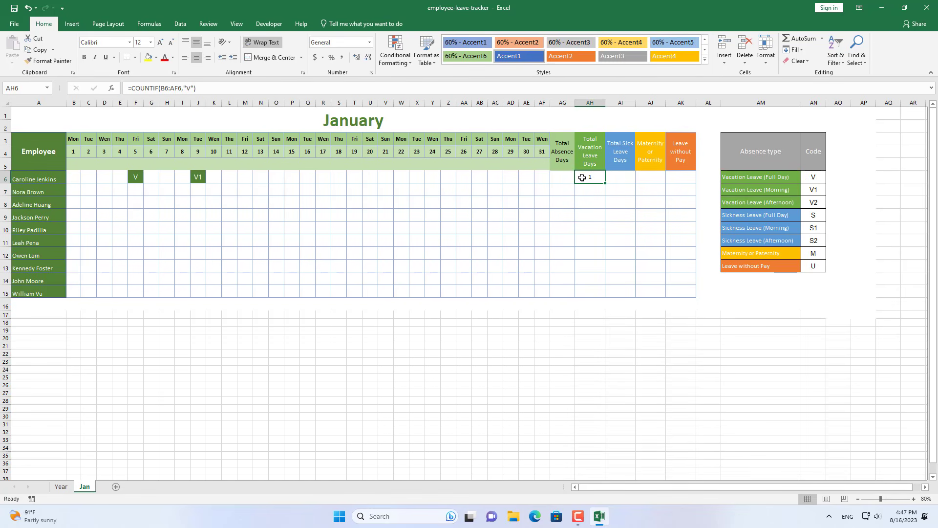
- Extend the vacation total formula in AH6 with +COUNTIF(B6:AF6,"V1")/2 so morning leave counts as half a day
left_click(269, 87)
type("+COUNTIF(")
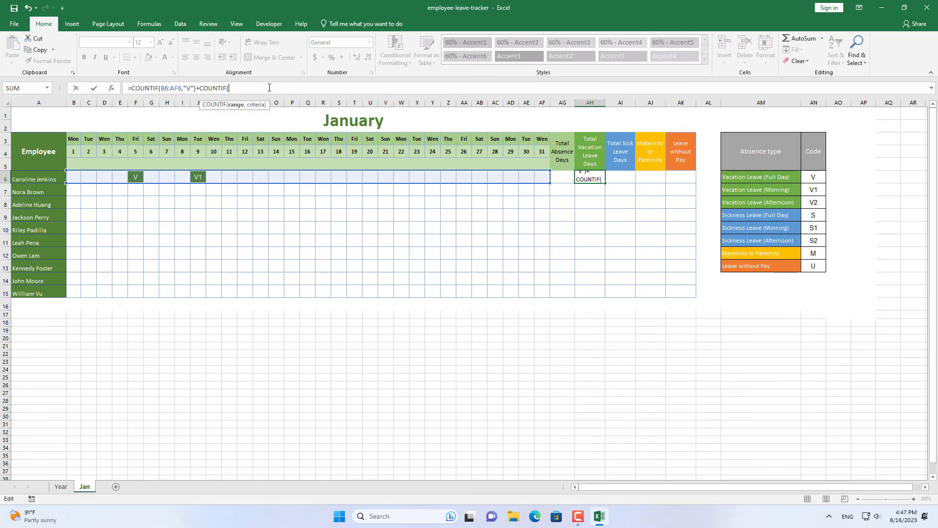
left_click_drag(74, 177, 538, 176)
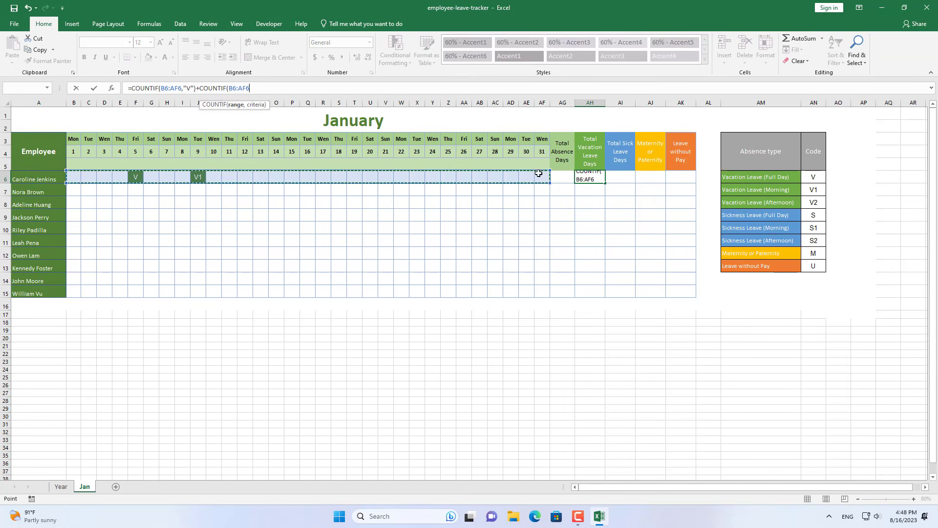
type(",\"V1\"")
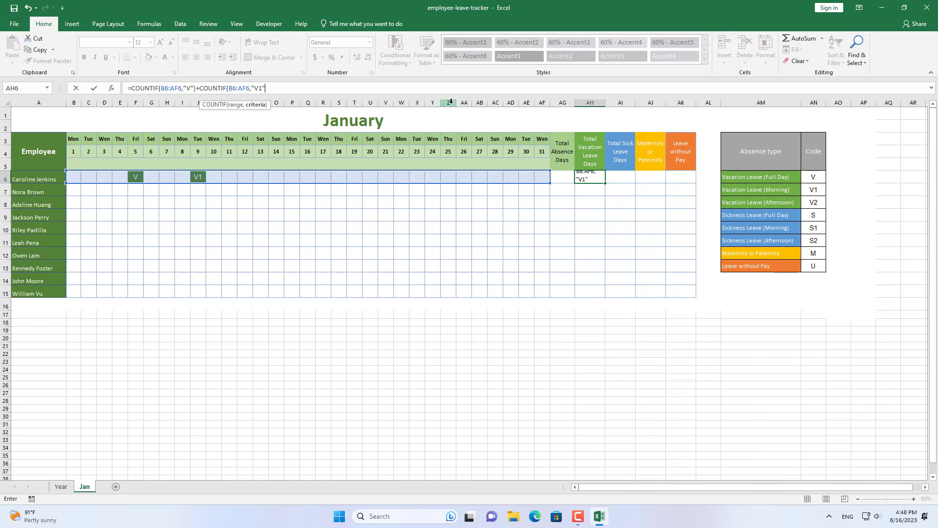
type(")/2")
key("Return")
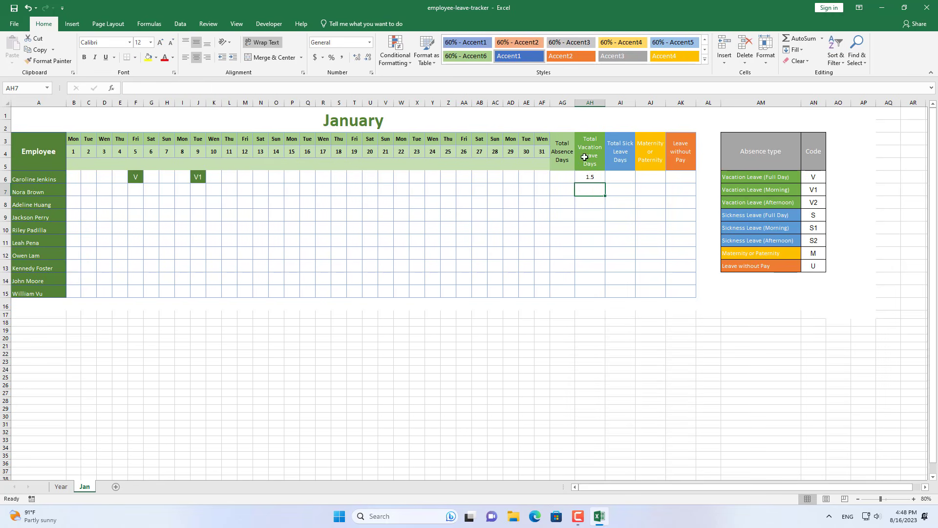
left_click(591, 176)
- Choose code V2 in cell N6 and check the vacation total in AH6
left_click(269, 177)
left_click(273, 178)
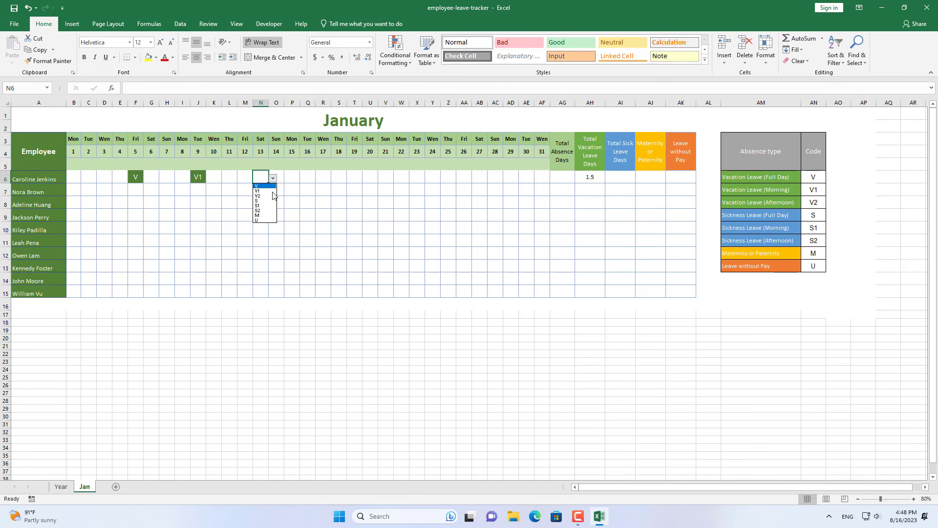
left_click(259, 195)
left_click(592, 180)
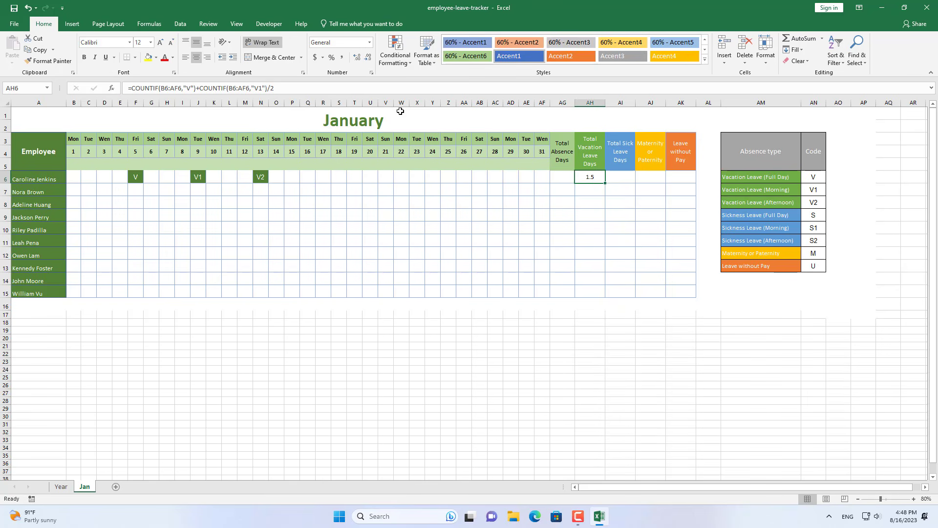
- Append +COUNTIF(B6:AF6,"V2")/2 to the vacation total formula in AH6 so afternoon leave counts as half a day
left_click(350, 85)
type("+COUNT")
key("Down")
key("Down")
key("Down")
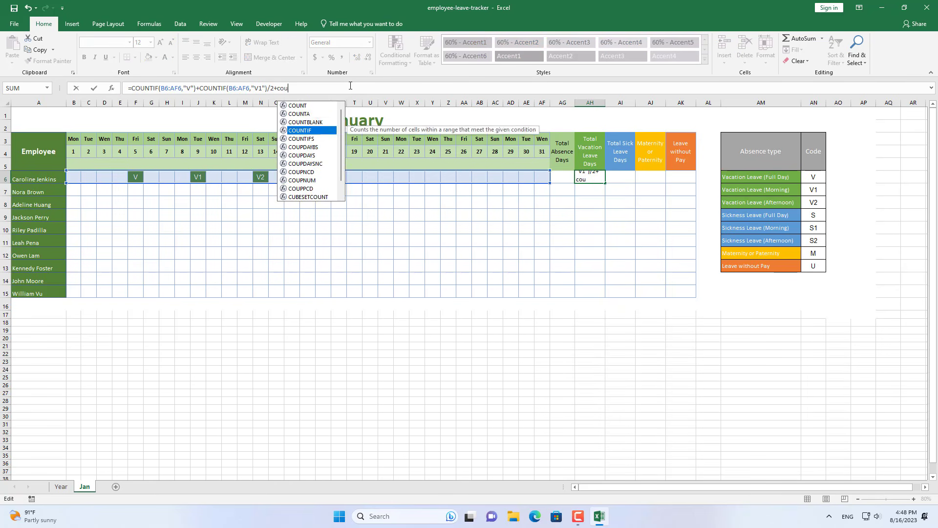
key("Tab")
left_click_drag(73, 177, 539, 177)
type(",")
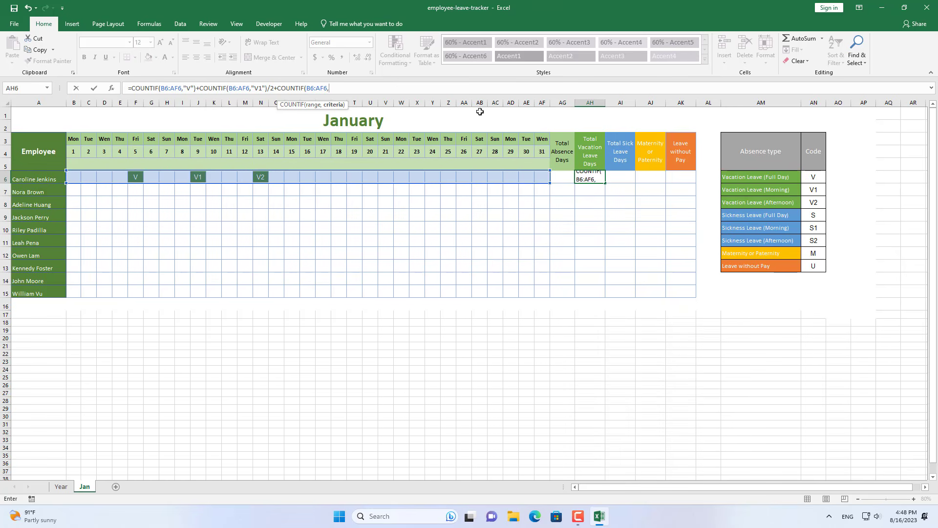
type("\"V2\"")
type(")/2")
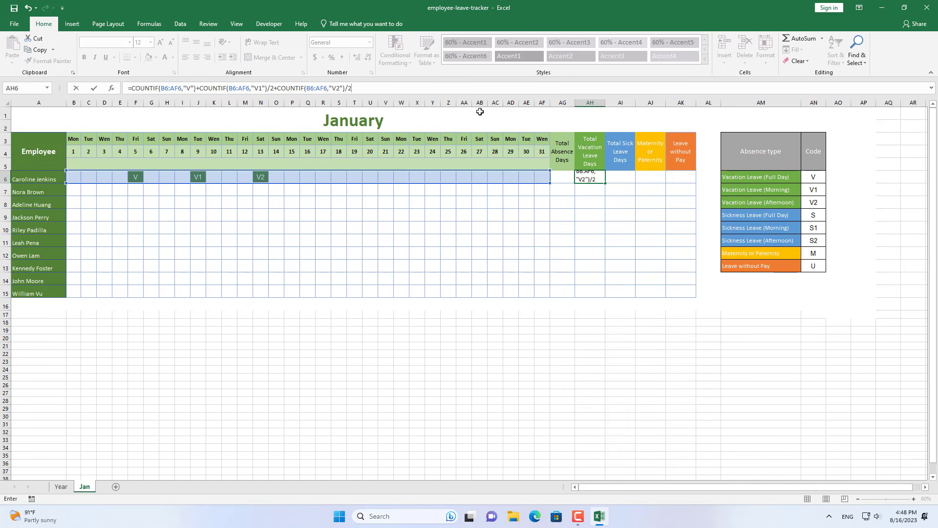
key("Return")
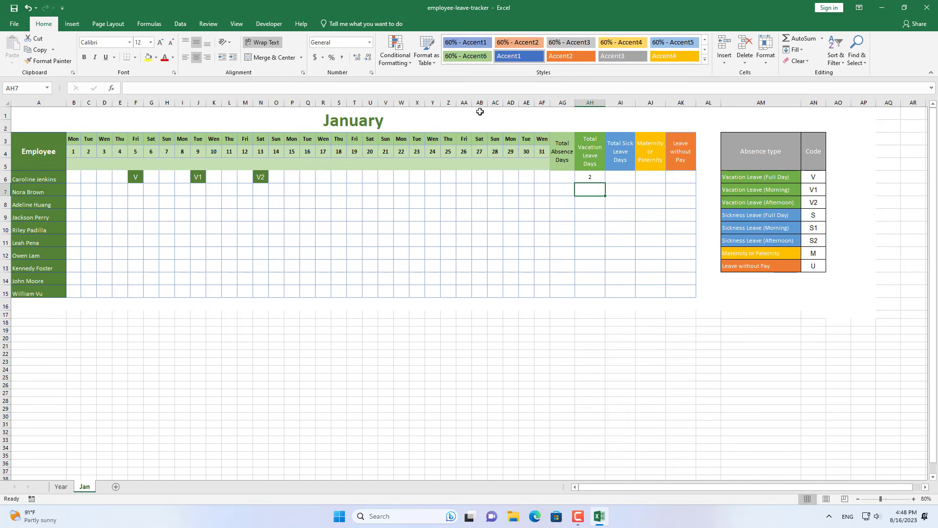
left_click(598, 178)
- Test the vacation total by changing cell N6 to code V, and clear all the codes from row 6
left_click(263, 177)
left_click(273, 178)
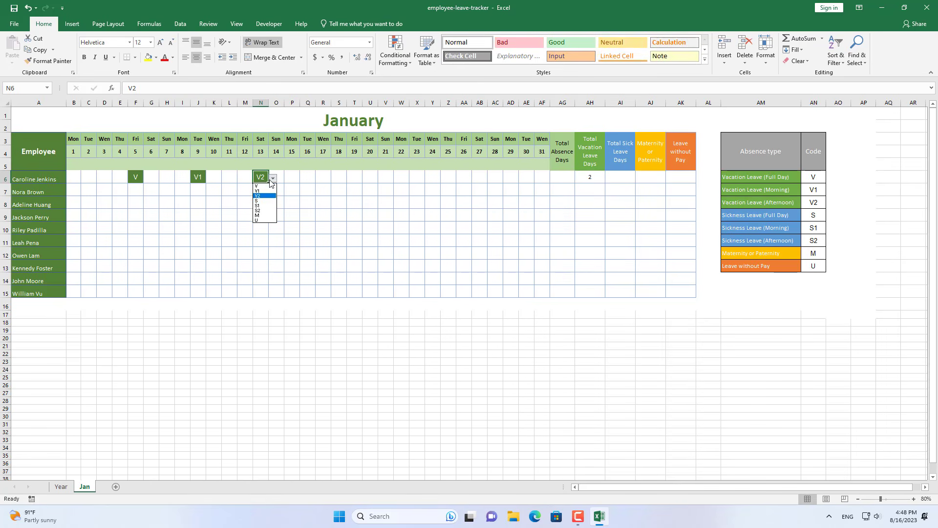
left_click(262, 187)
left_click(601, 181)
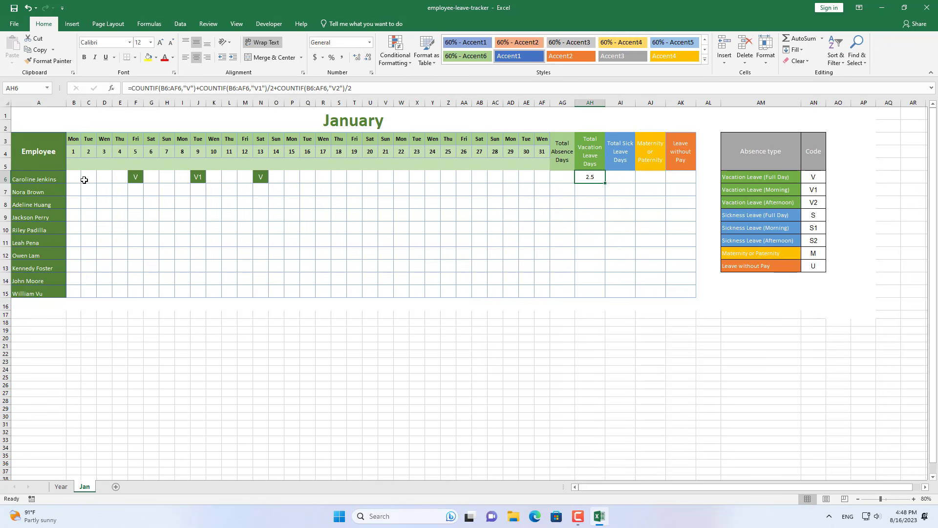
left_click_drag(78, 179, 479, 178)
key("Delete")
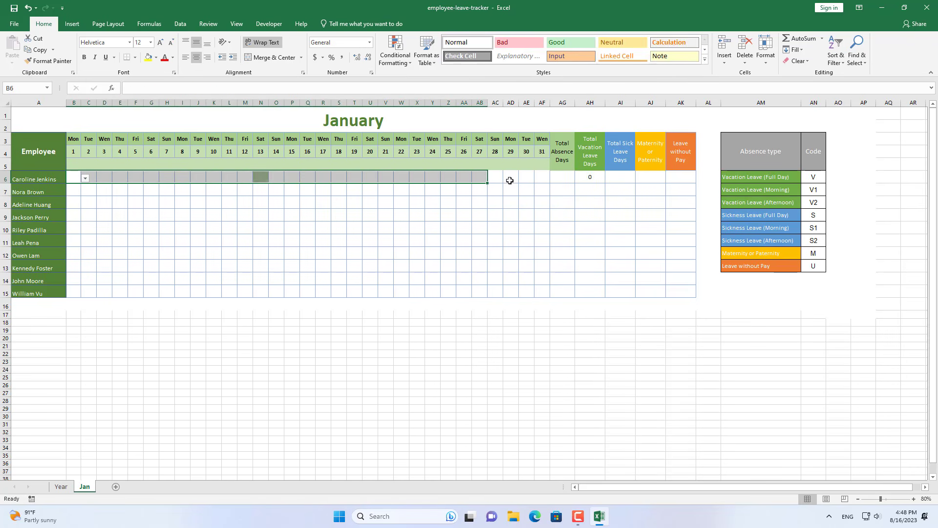
- Review the sickness leave codes in the absence table, and choose S in cell K6 and S1 in cell O6
left_click(621, 176)
left_click_drag(760, 211, 760, 238)
left_click_drag(813, 214, 814, 239)
left_click(623, 177)
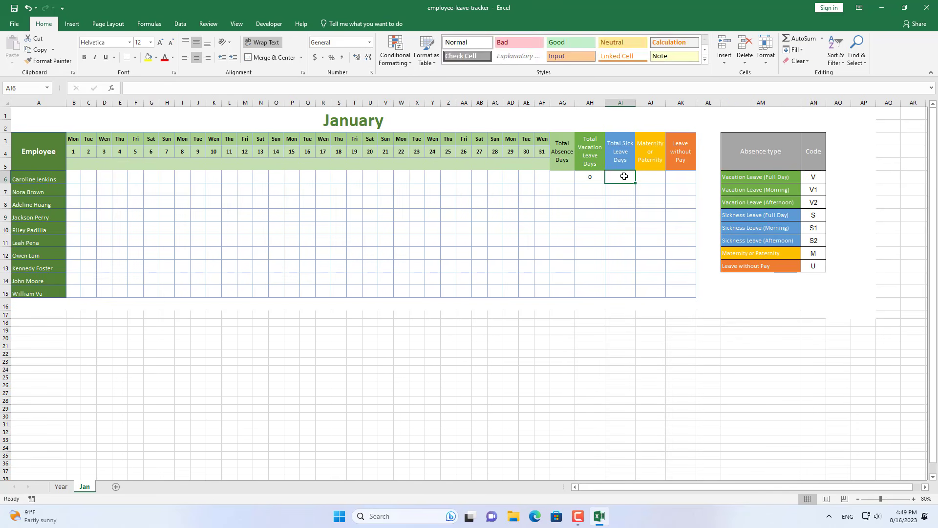
left_click(215, 178)
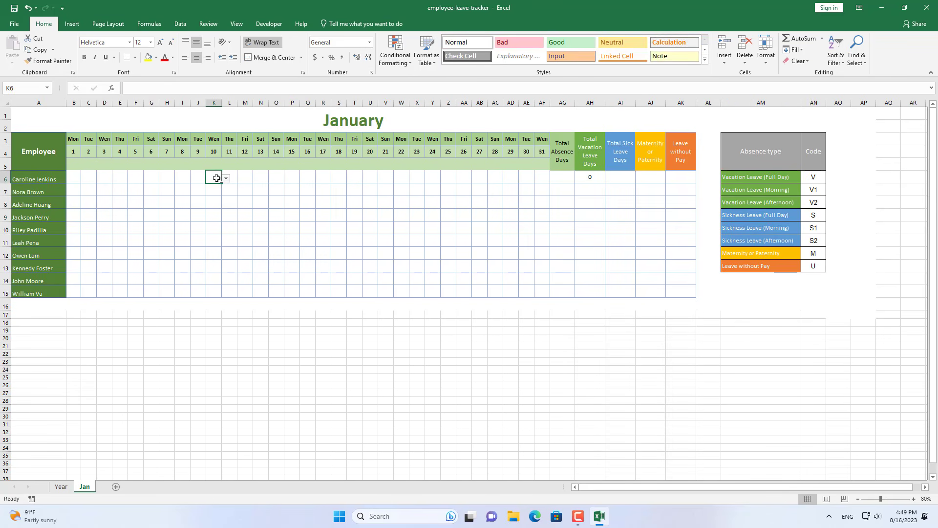
left_click(226, 178)
left_click(218, 200)
left_click(276, 177)
left_click(288, 178)
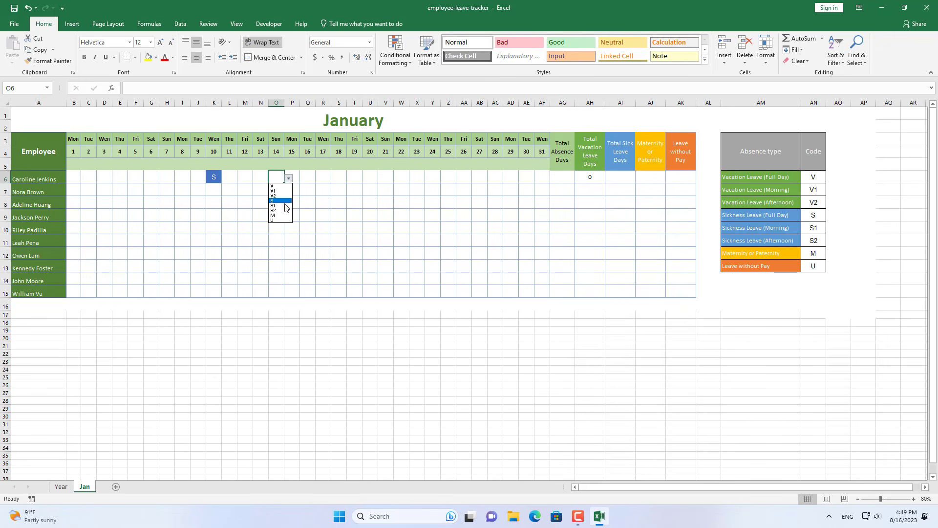
left_click(285, 206)
- Copy the vacation formula text from AH6 into the Total Sick Leave Days cell AI6, keeping the range B6:AF6
left_click(589, 178)
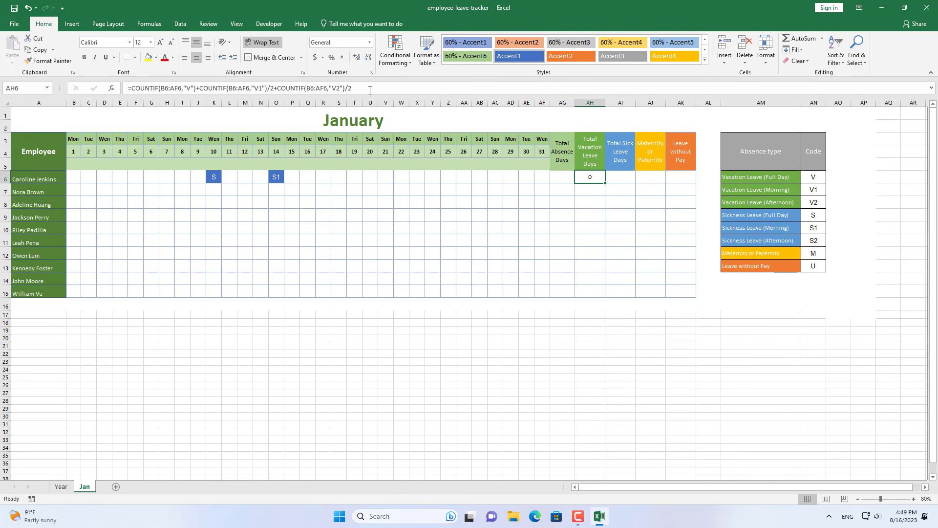
left_click_drag(370, 90, 129, 88)
key("ctrl+c")
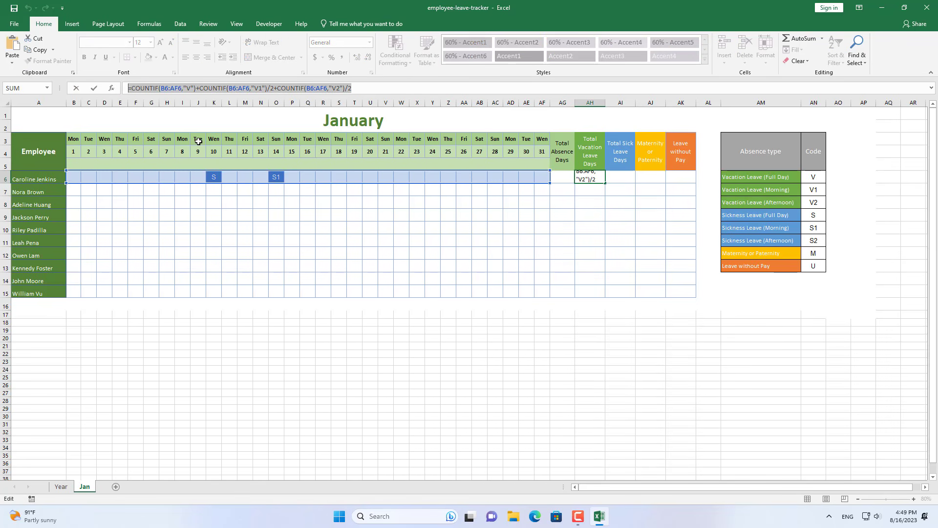
key("Escape")
right_click(628, 177)
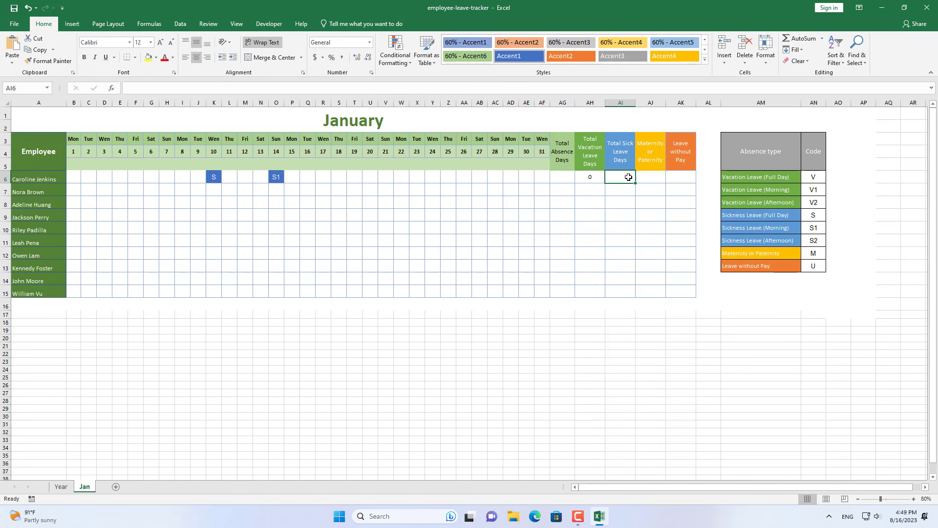
left_click(649, 220)
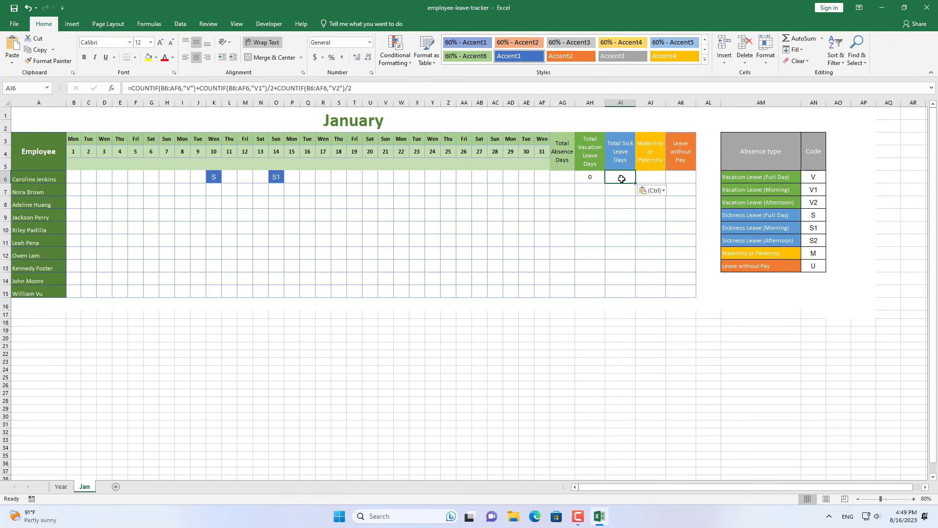
- Replace the codes V, V1 and V2 in the AI6 formula with S, S1 and S2
left_click(191, 88)
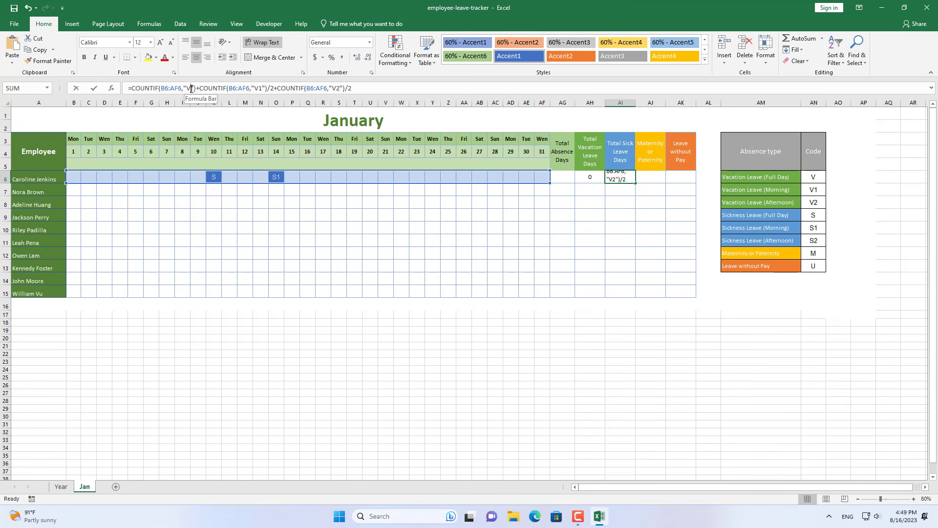
double_click(188, 89)
type("S")
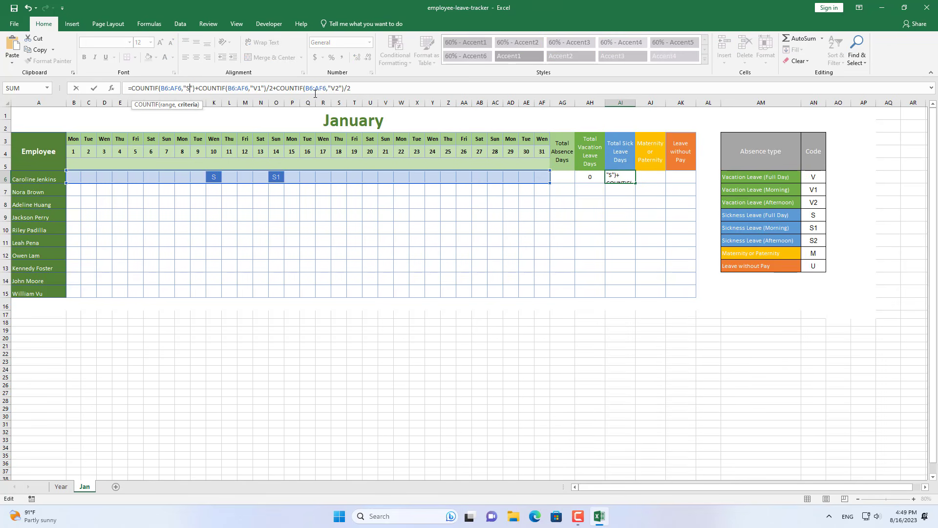
double_click(256, 88)
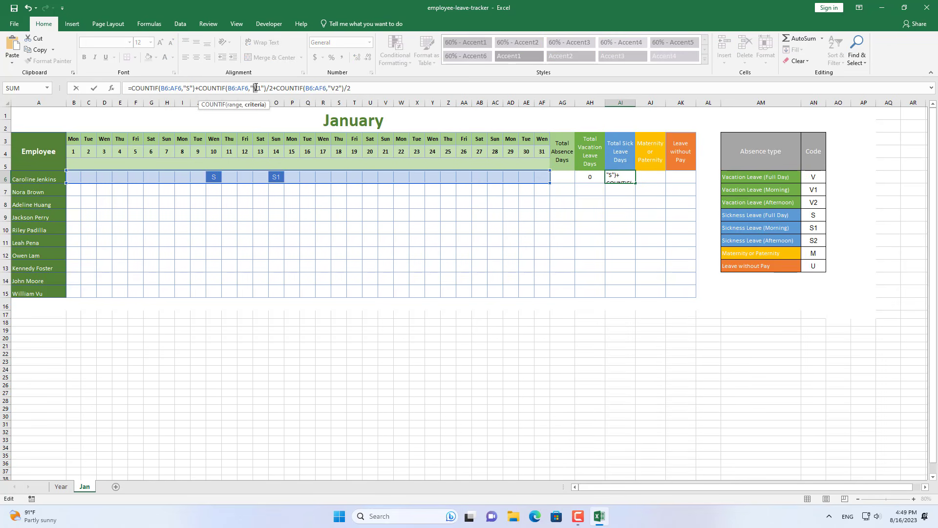
type("S1")
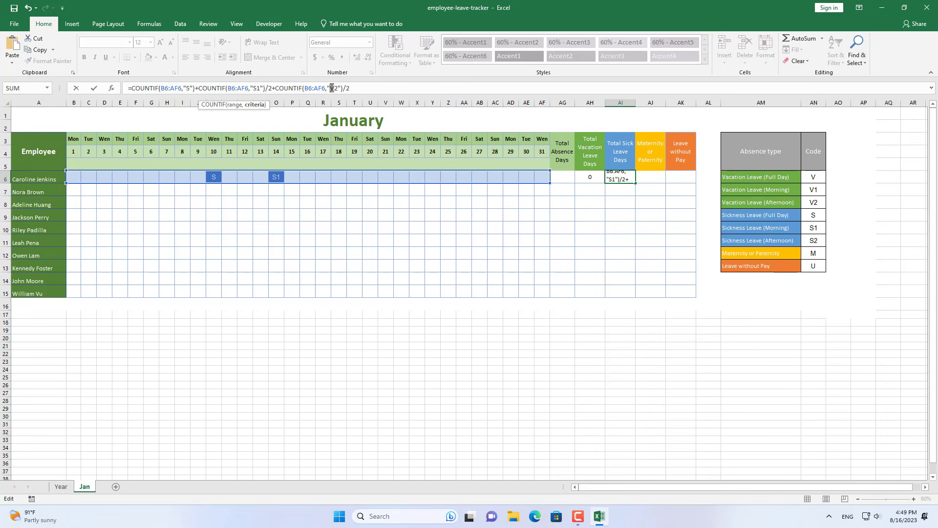
left_click_drag(335, 87, 331, 88)
type("S")
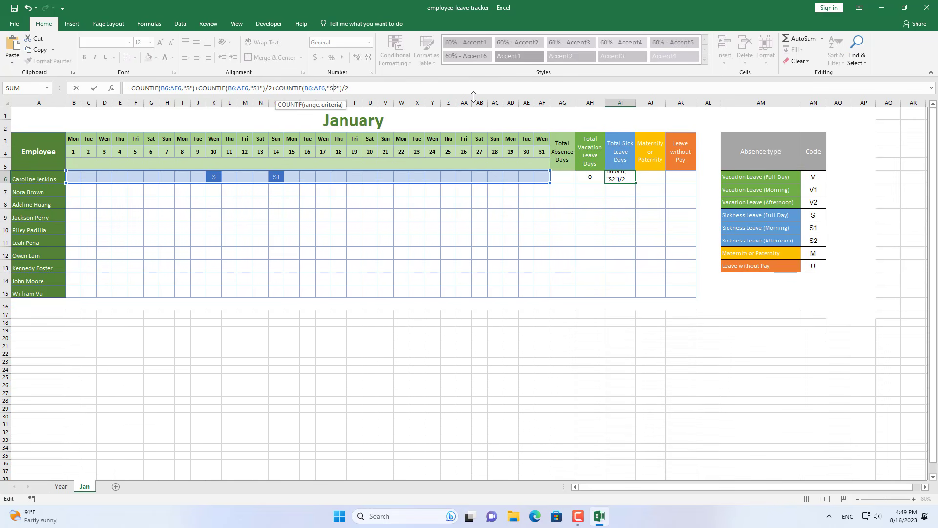
key("Return")
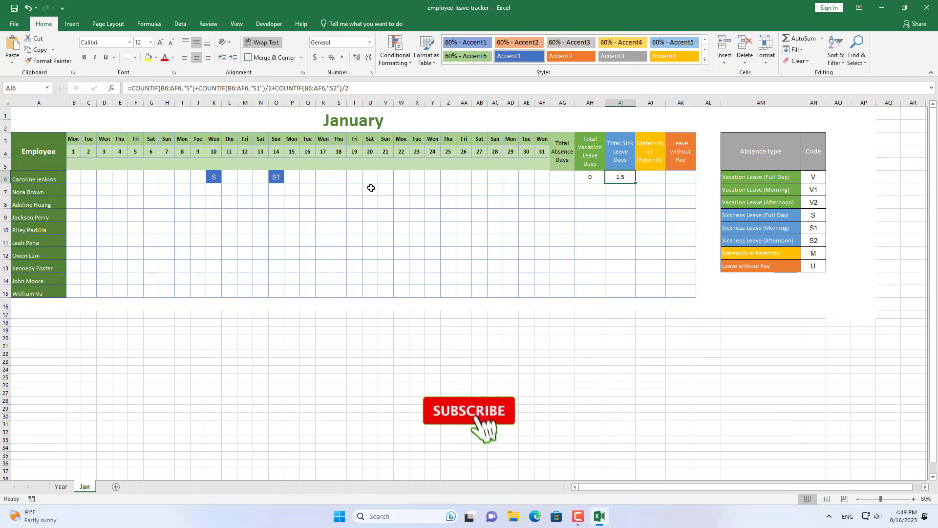
- Test the sick leave total by choosing S2 in cell R6, and clear the codes from K6:R6
left_click(327, 177)
left_click(334, 179)
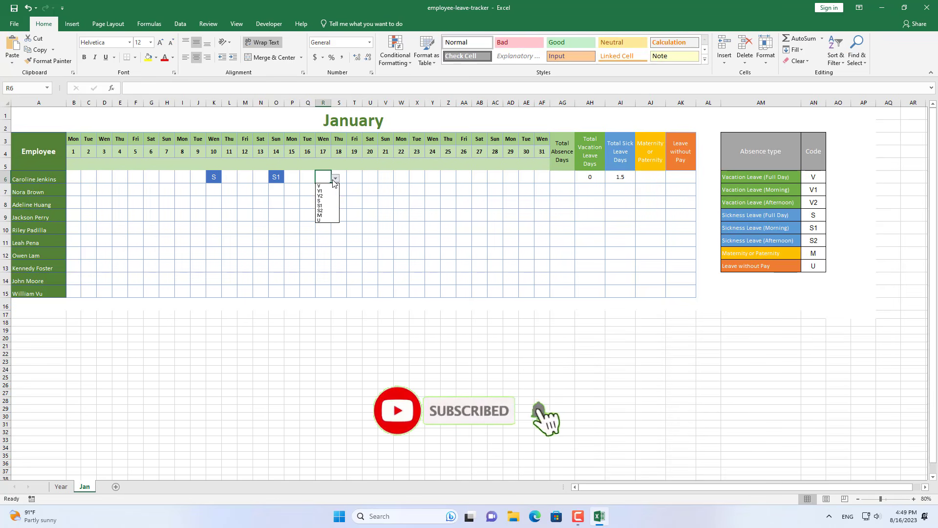
left_click(323, 211)
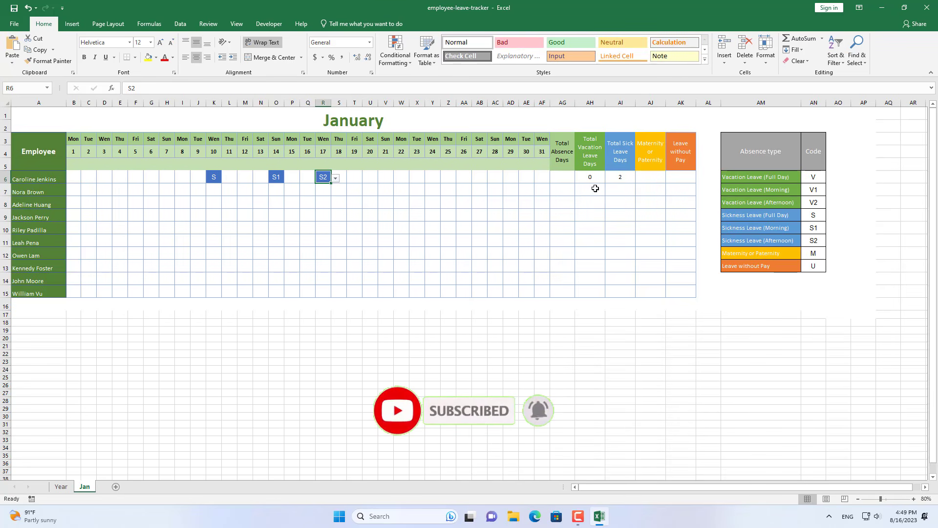
left_click(606, 177)
left_click_drag(215, 177, 323, 177)
key("Delete")
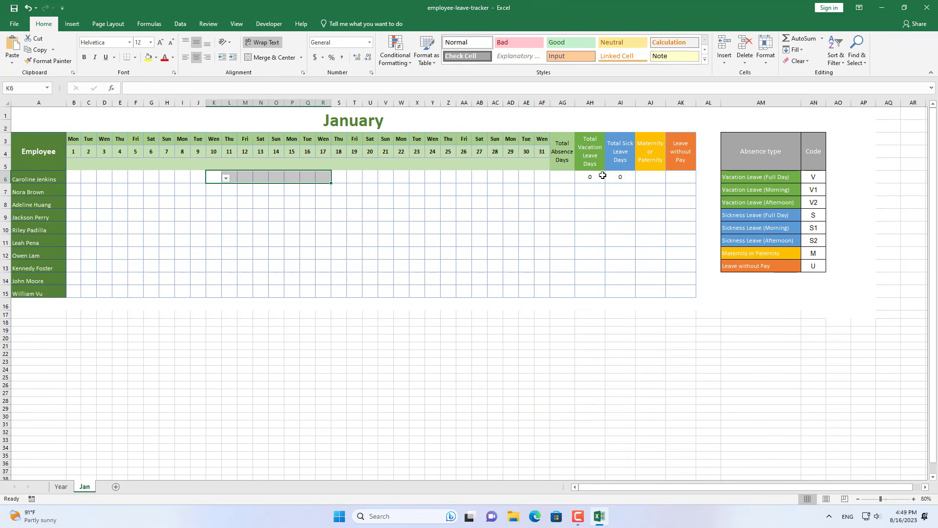
- Enter the formula =COUNTIF(B6:AF6,"M") in the Maternity or Paternity cell AJ6
left_click(654, 177)
left_click_drag(772, 253, 813, 253)
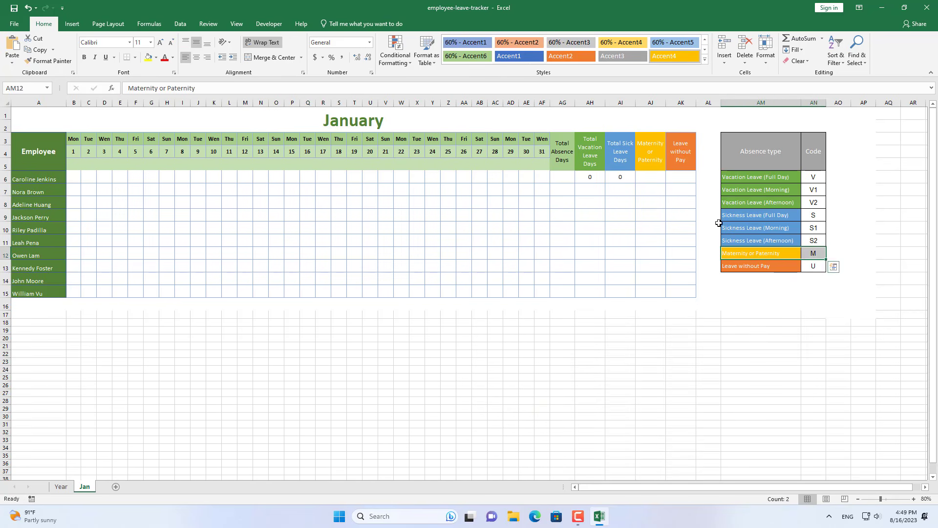
left_click(655, 179)
type("=cou")
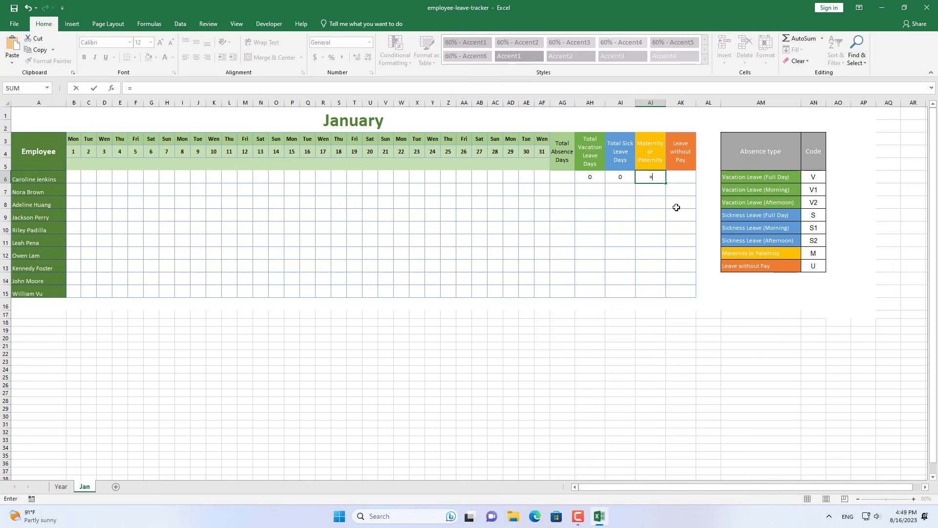
key("Down")
key("Down")
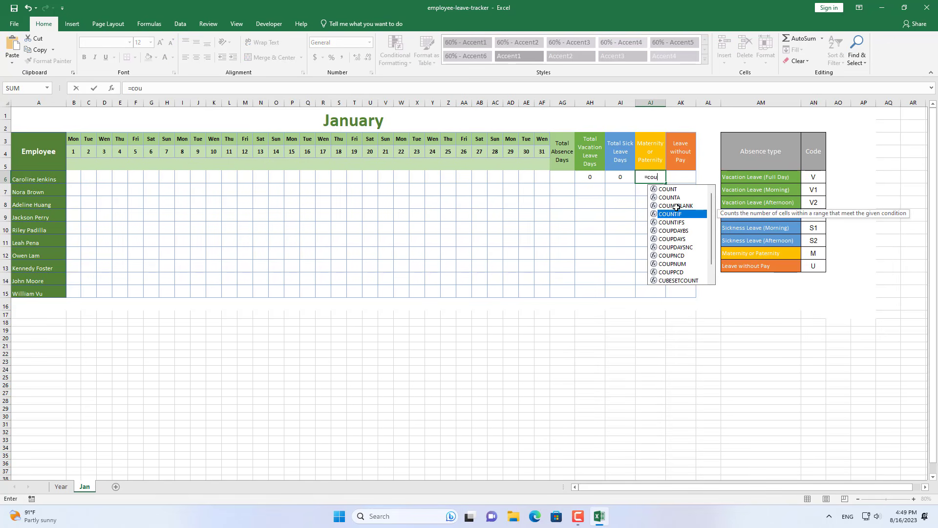
key("Tab")
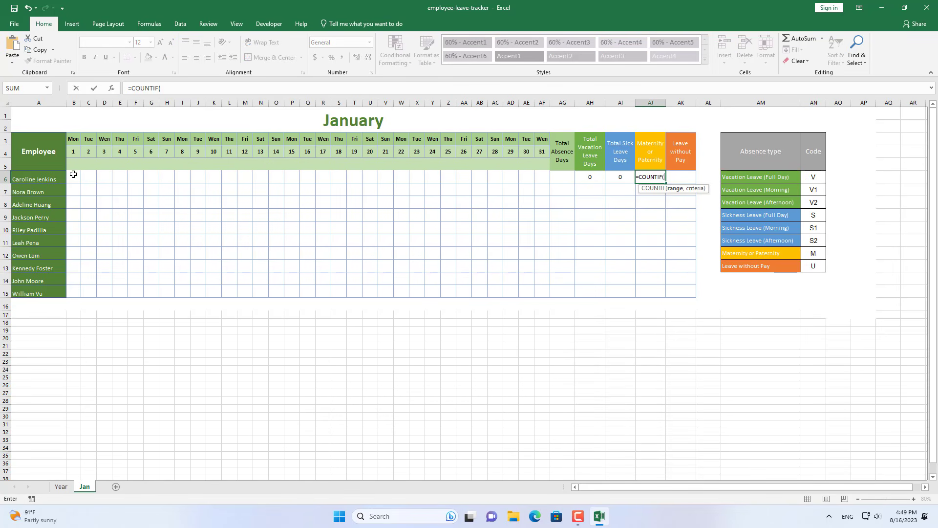
left_click_drag(73, 176, 549, 175)
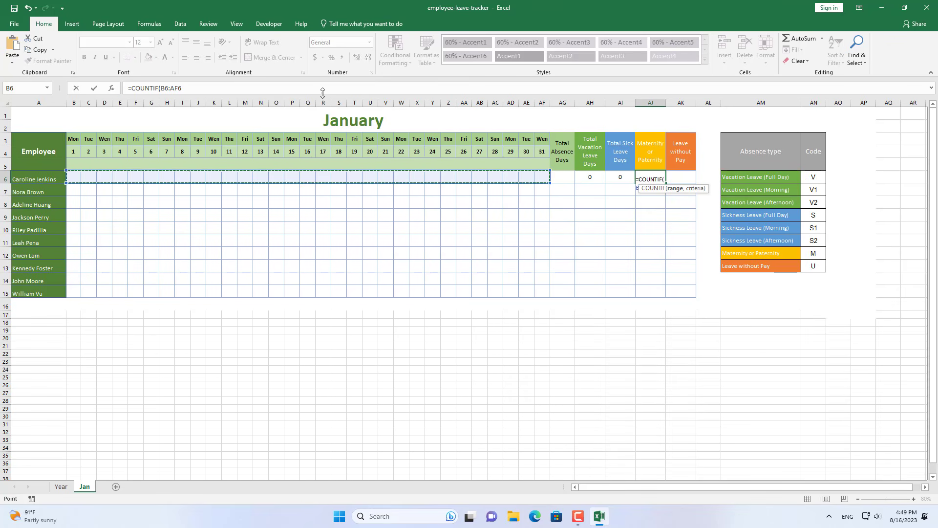
left_click(268, 87)
type(",")
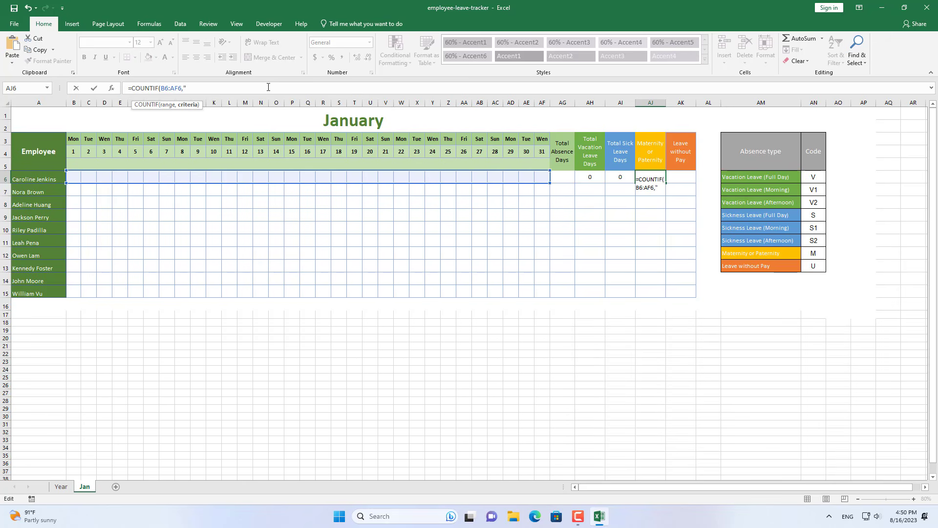
type("\"M\")")
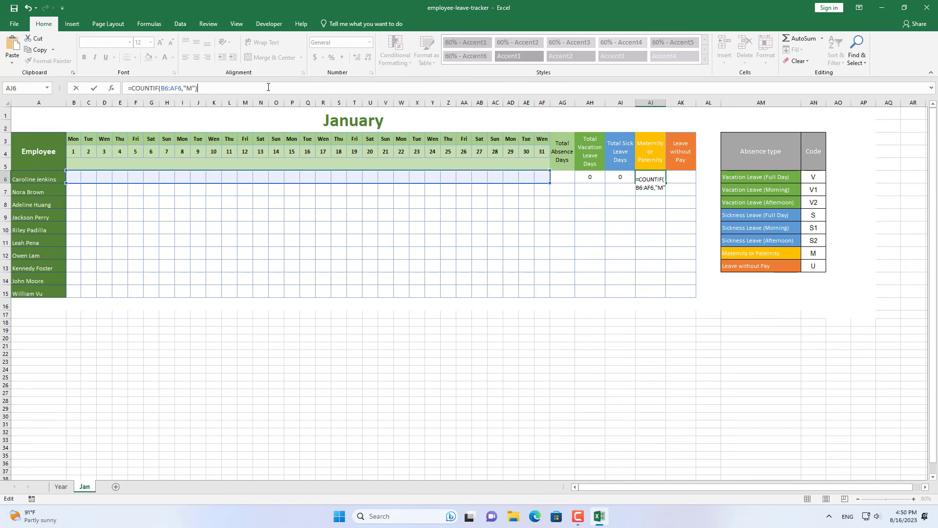
key("Return")
- Test the maternity or paternity total by choosing the code M in cell R6
left_click(323, 177)
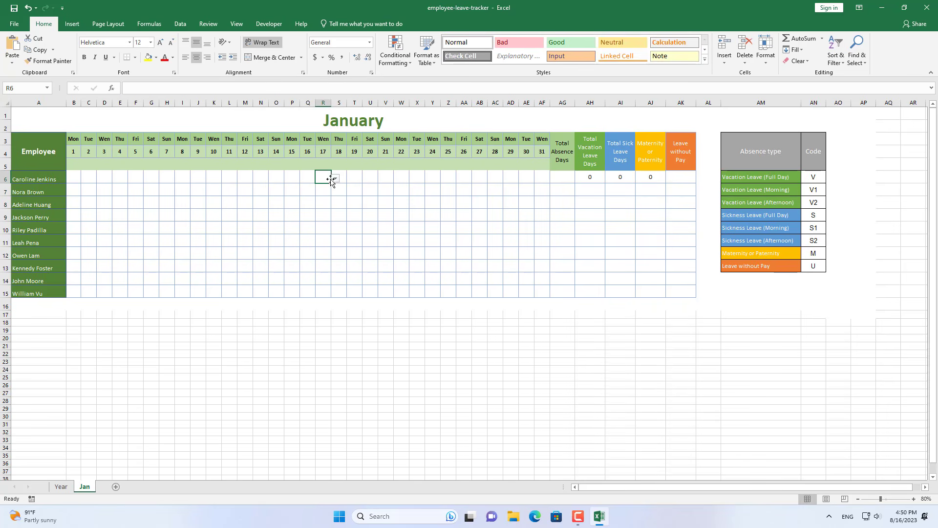
left_click(335, 178)
left_click(327, 215)
- Copy the formula text from AJ6 into the Leave without Pay cell AK6 and replace the code M with U
left_click(686, 179)
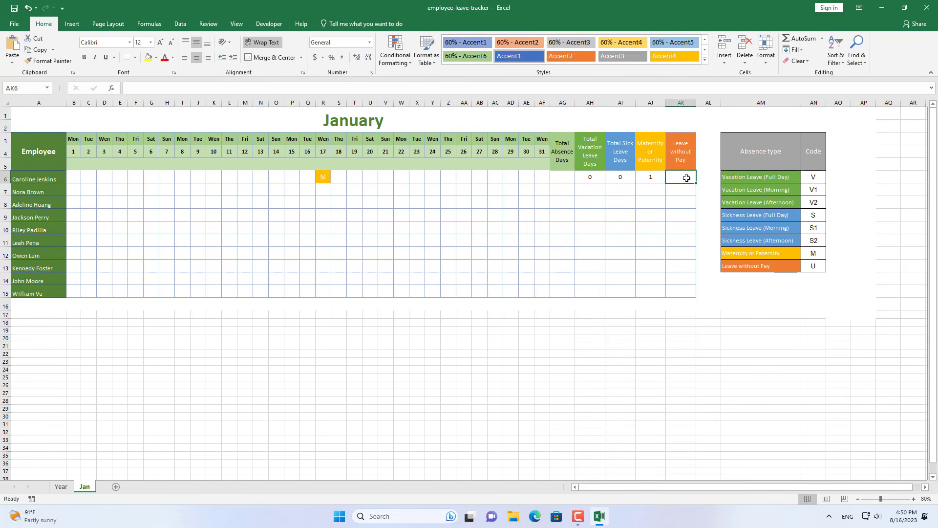
left_click(651, 176)
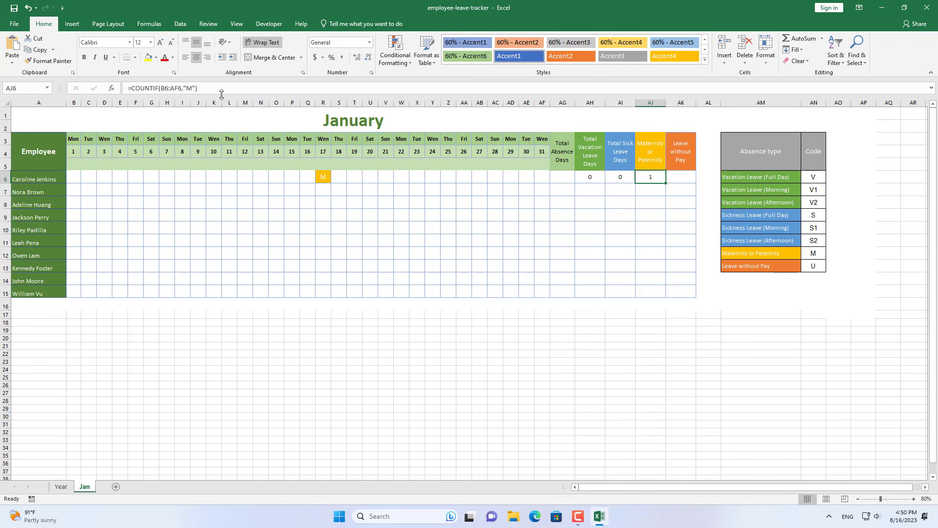
left_click_drag(201, 88, 88, 80)
key("ctrl+c")
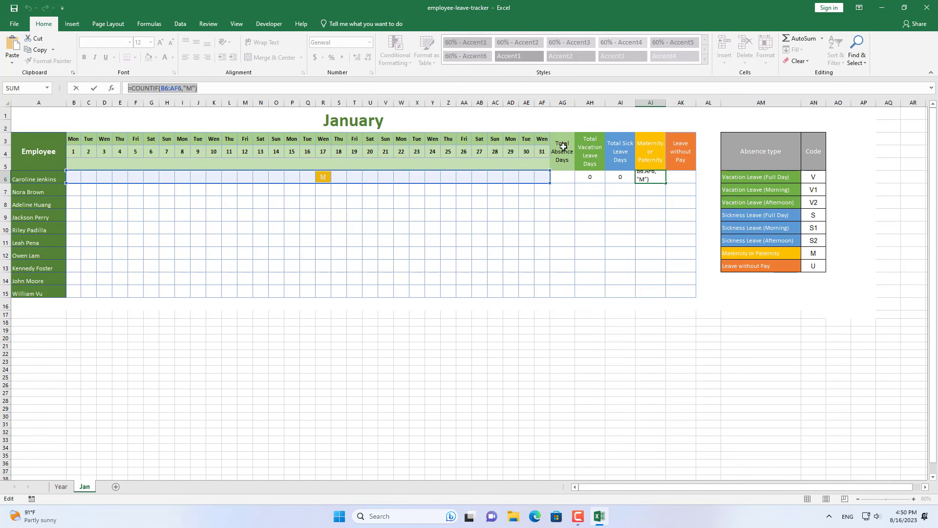
key("Escape")
right_click(673, 178)
left_click(694, 223)
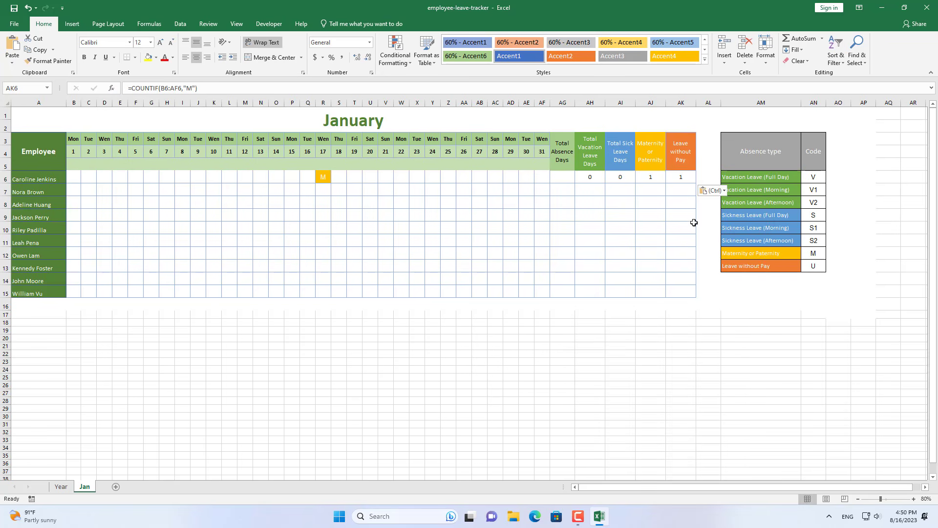
double_click(193, 88)
type("U")
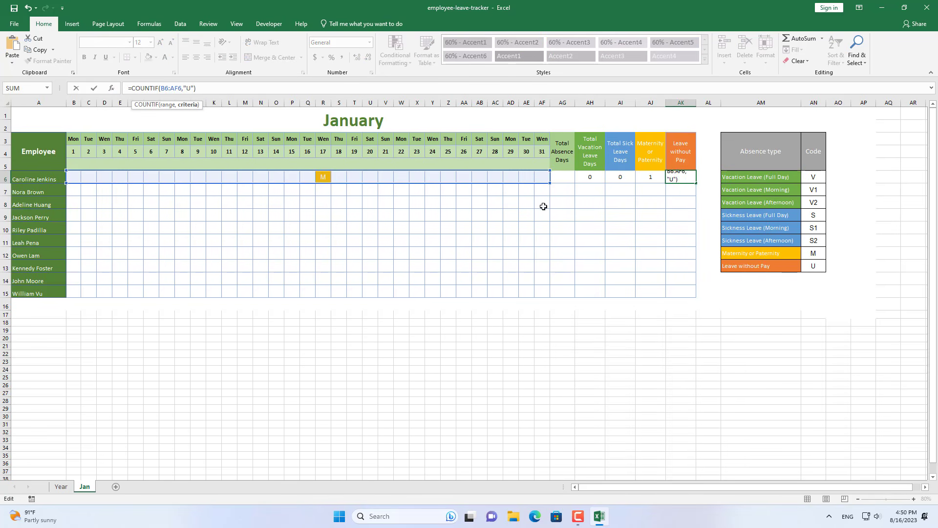
left_click(565, 209)
left_click(677, 178)
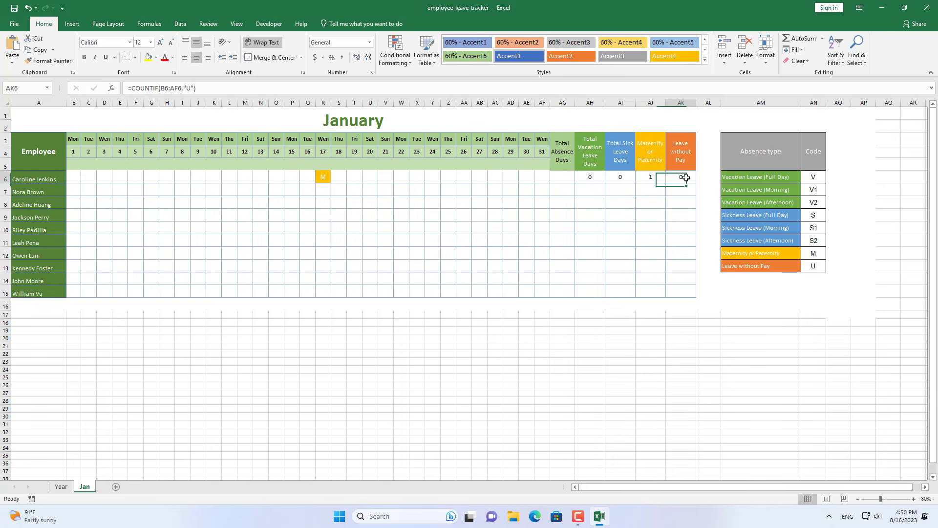
- Test the row 6 leave totals by choosing U in cell W6, V1 in F6 and S1 in L6
left_click(399, 178)
left_click(413, 178)
left_click(403, 225)
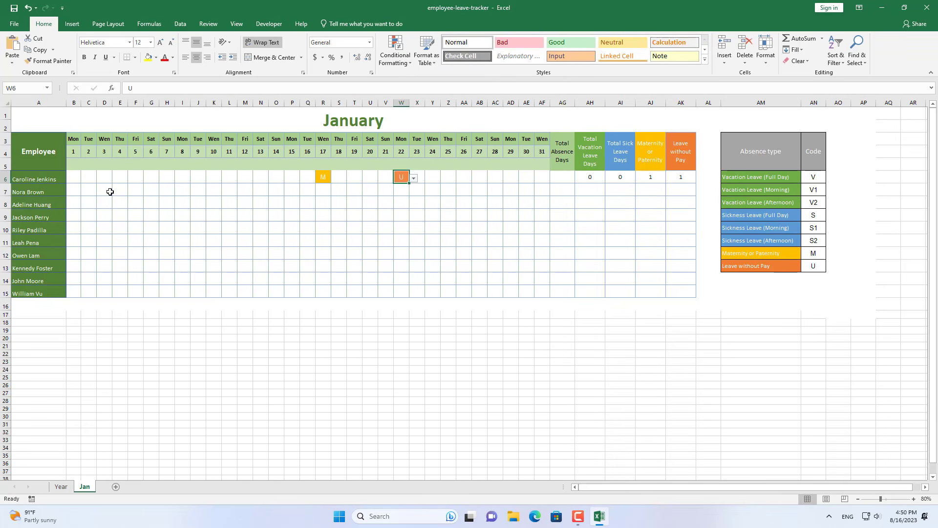
left_click(135, 178)
left_click(148, 178)
left_click(136, 192)
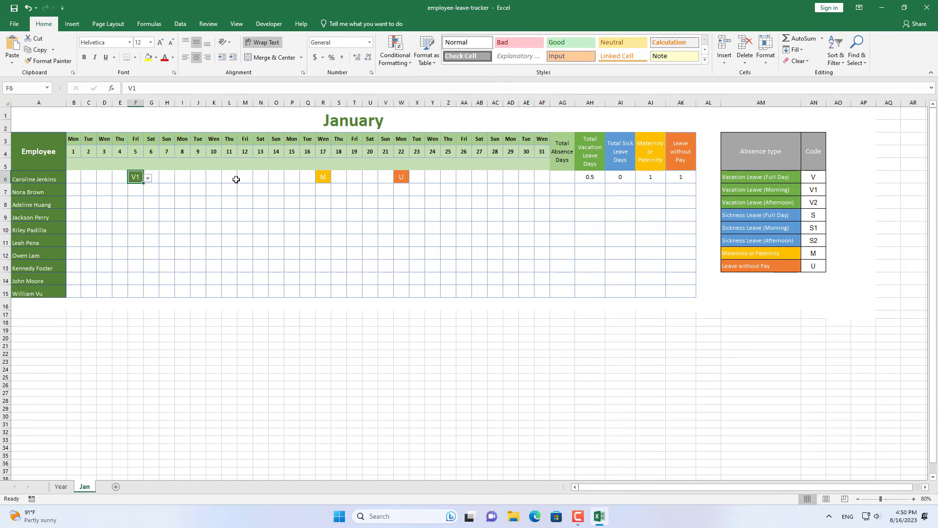
left_click(236, 180)
left_click(242, 178)
left_click(232, 213)
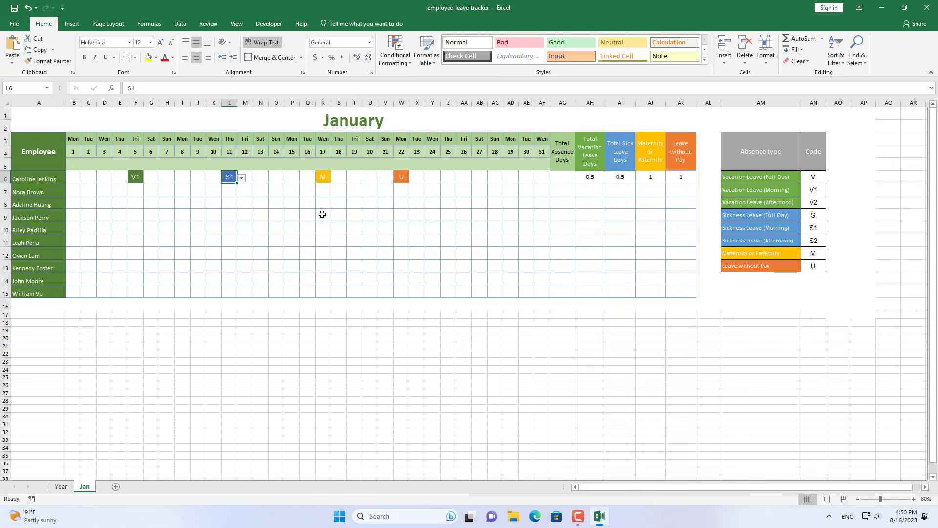
- Enter =SUM(AH6:AK6) in the Total Absence Days cell AG6, and fill the total formulas AG6:AK6 down to row 15
left_click_drag(600, 179, 680, 179)
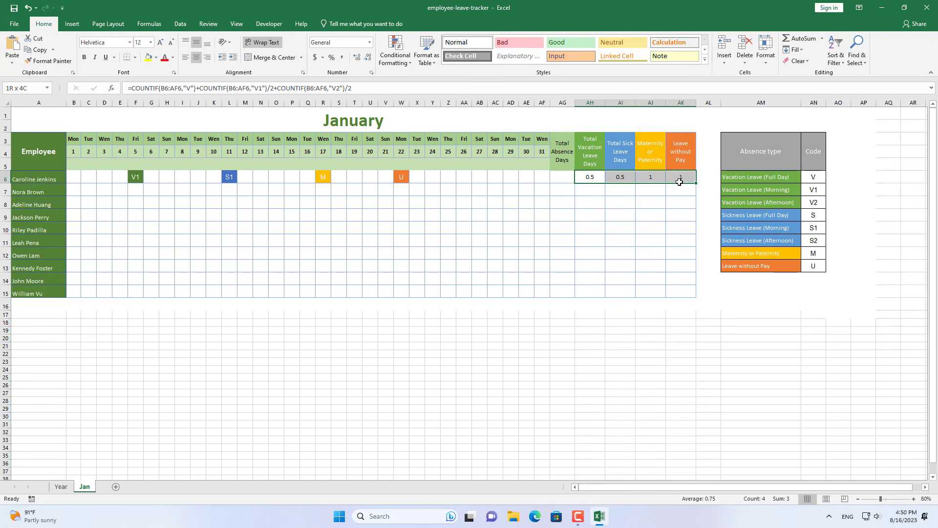
left_click(568, 179)
type("=")
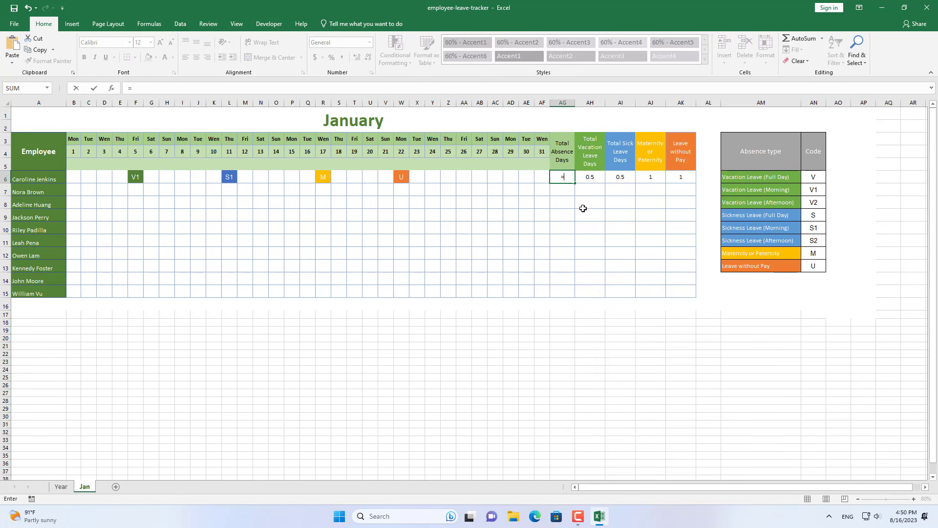
type("sum")
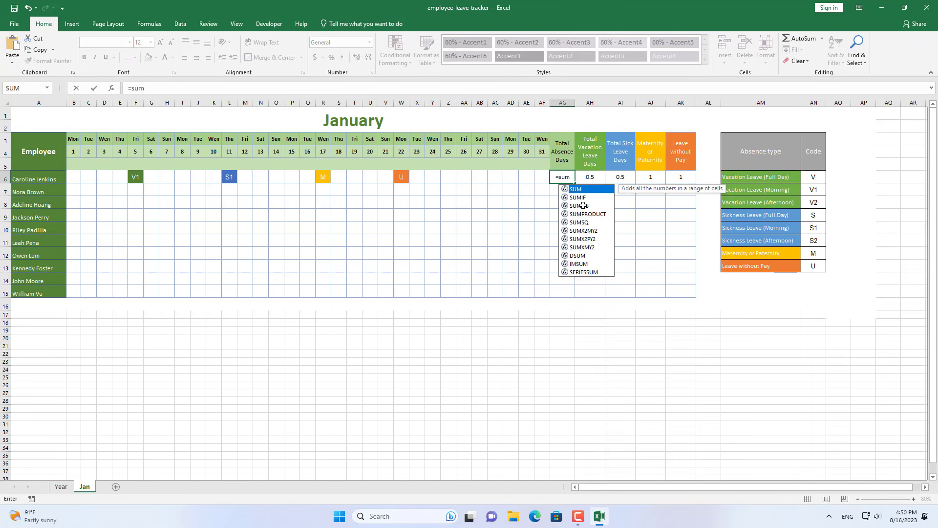
key("Tab")
left_click_drag(590, 179, 679, 179)
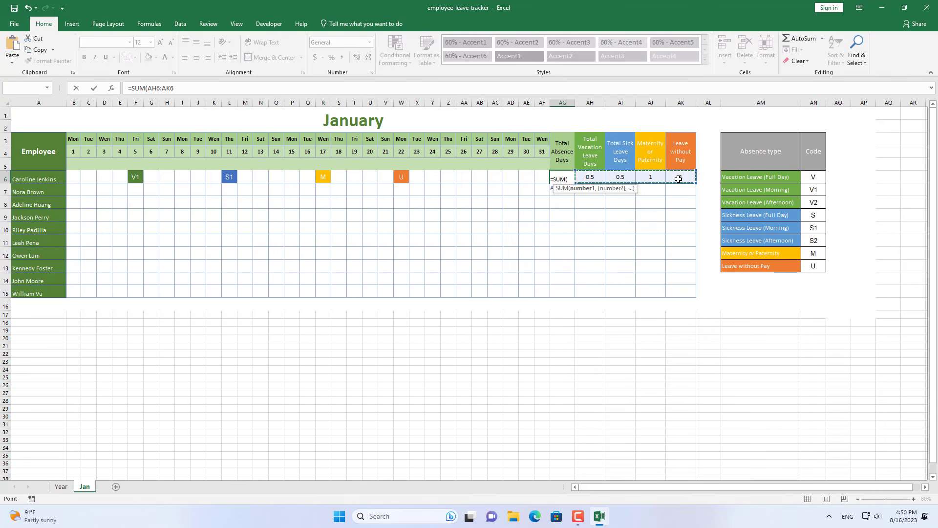
type(")")
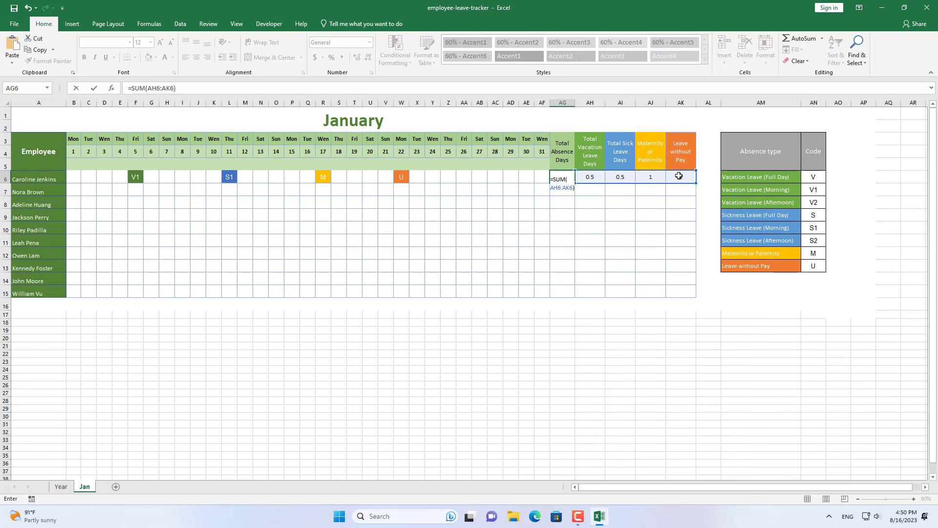
key("Return")
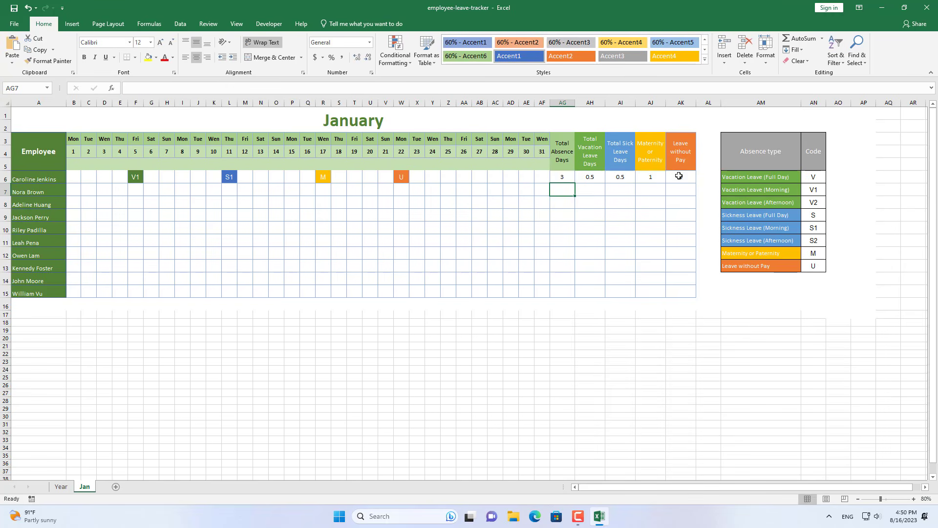
left_click(567, 178)
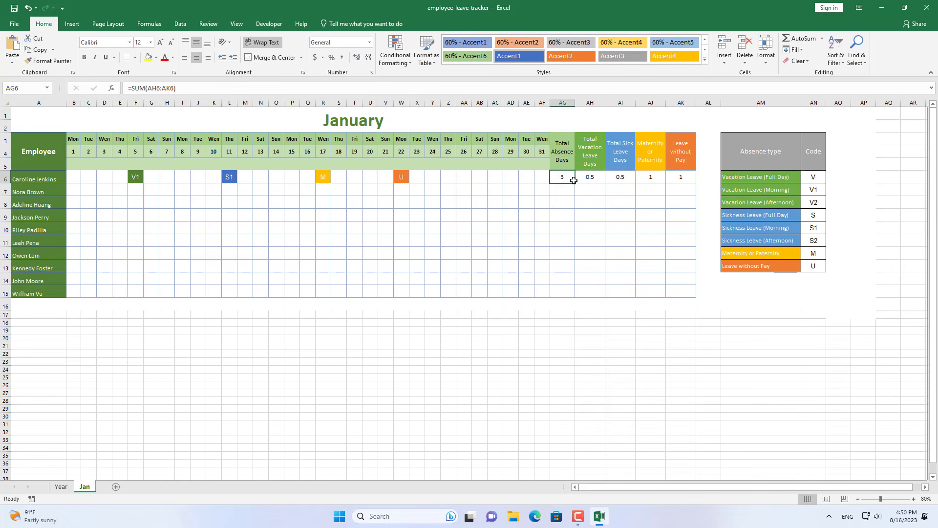
mouse_move(574, 180)
left_mouse_down()
mouse_move(670, 199)
mouse_move(697, 182)
mouse_move(680, 296)
left_mouse_up()
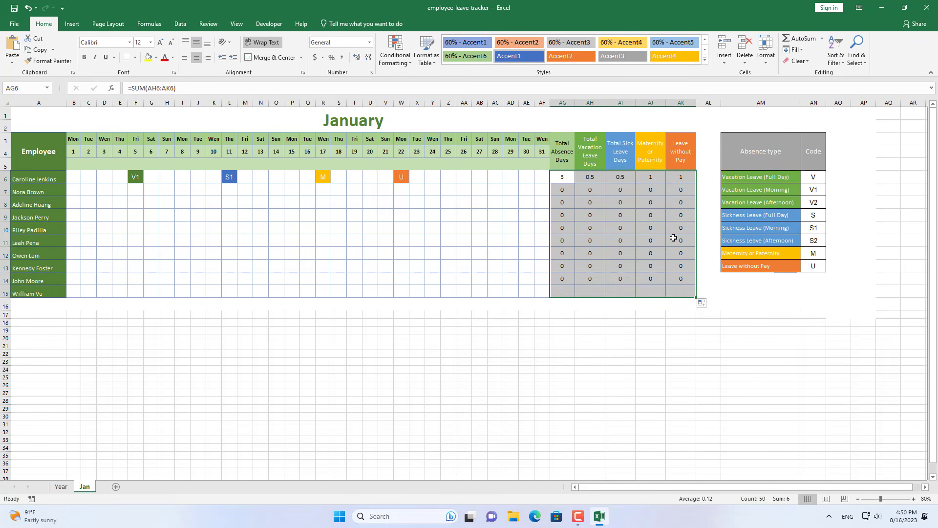
- Test the filled formulas by choosing S1 in cell T10 and S2 in cell N13, and check the sick leave total in AI10
left_click(352, 228)
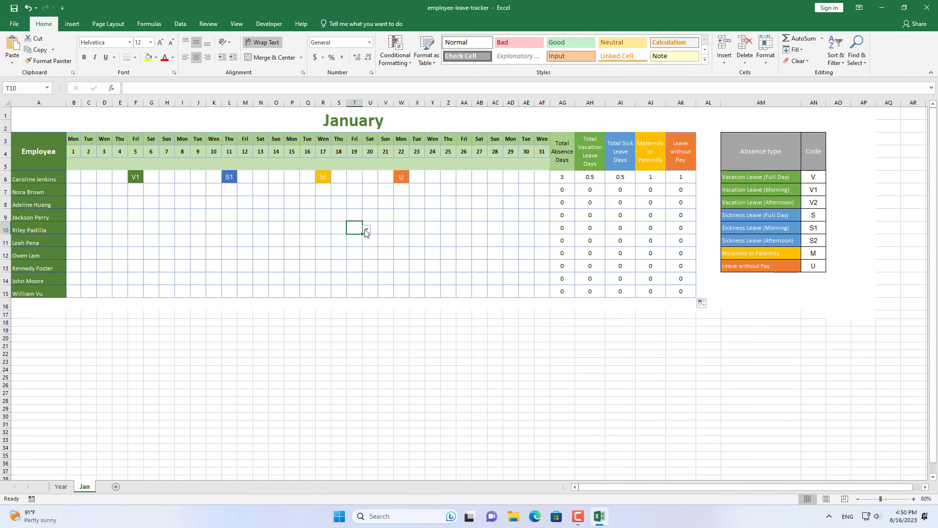
left_click(366, 228)
left_click(359, 261)
left_click(261, 267)
left_click(273, 266)
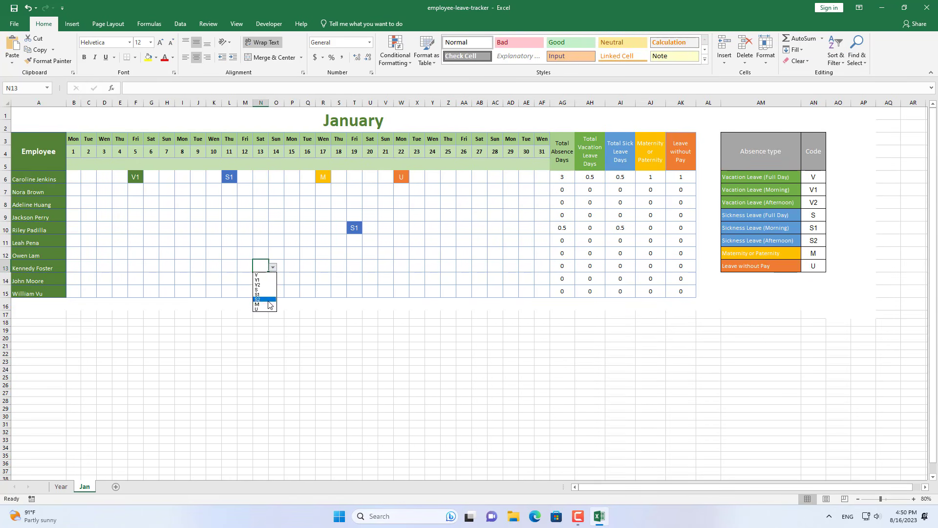
left_click(269, 300)
left_click(610, 228)
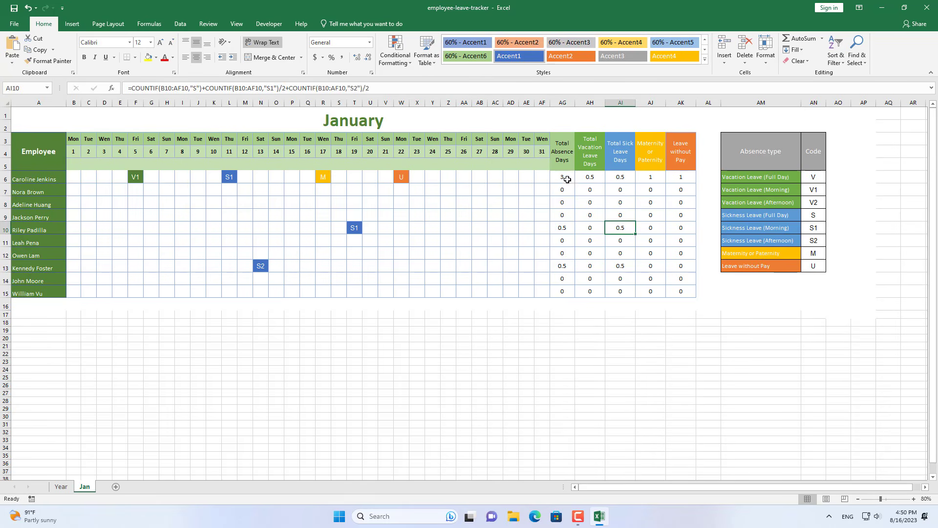
- Create a conditional formatting rule for the leave totals AG6:AK15 that targets cells with a value equal to 0
left_click_drag(567, 180, 682, 291)
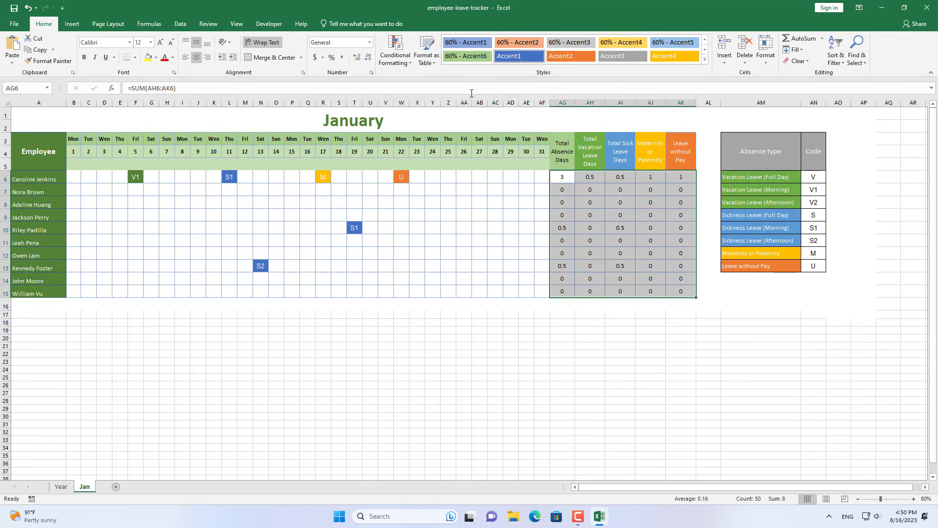
left_click(410, 63)
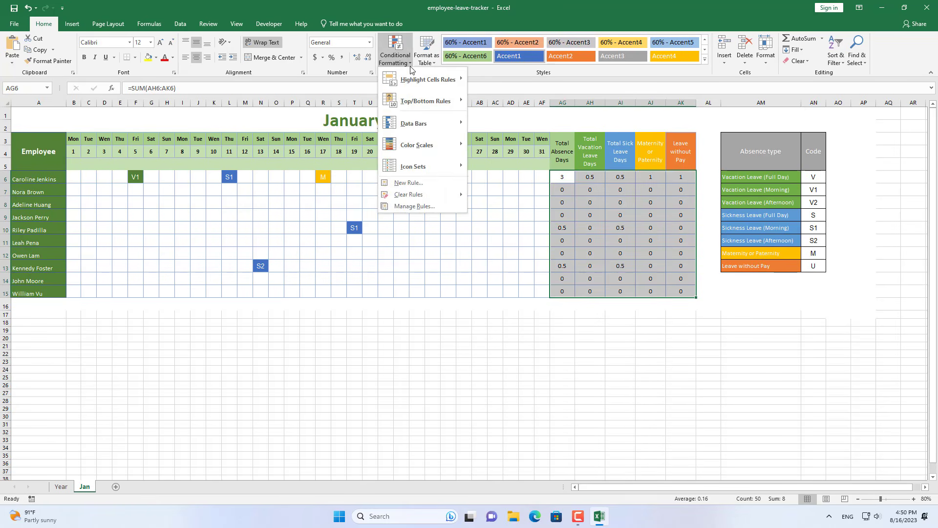
left_click(416, 206)
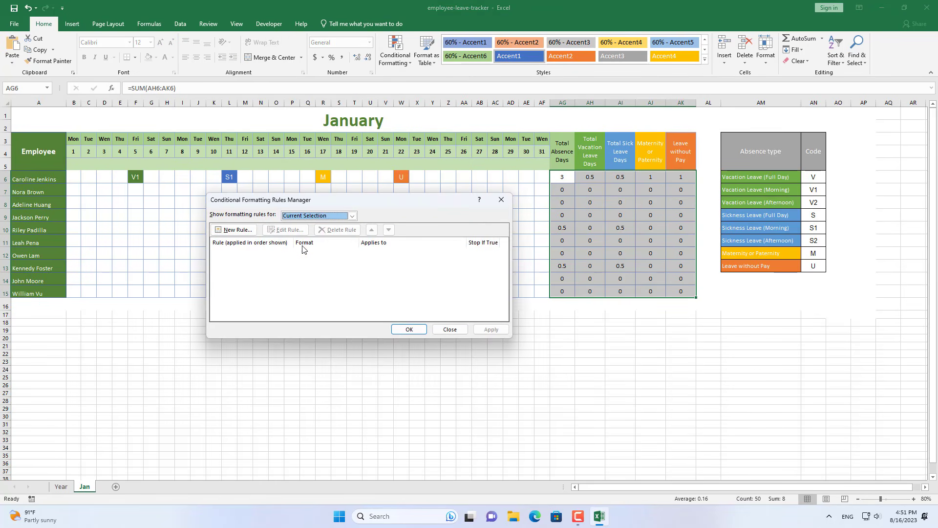
left_click(242, 230)
left_click(303, 208)
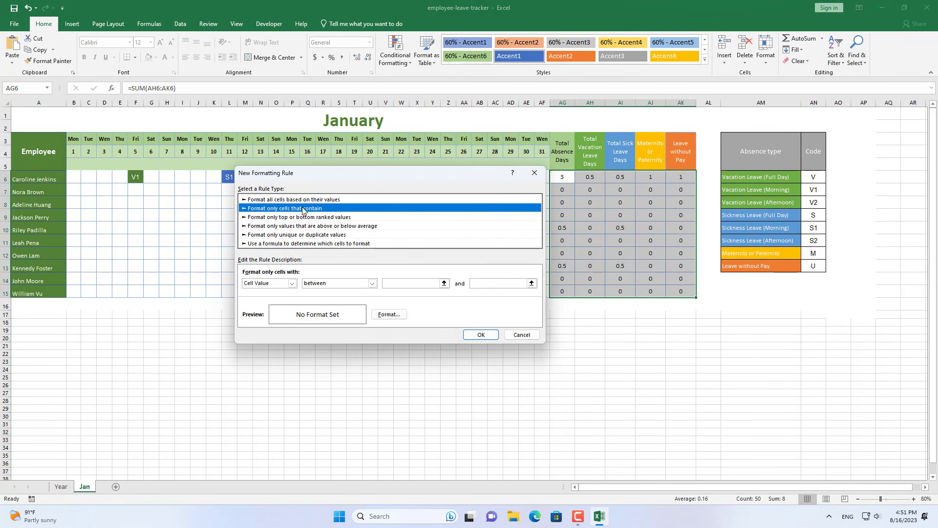
left_click(355, 283)
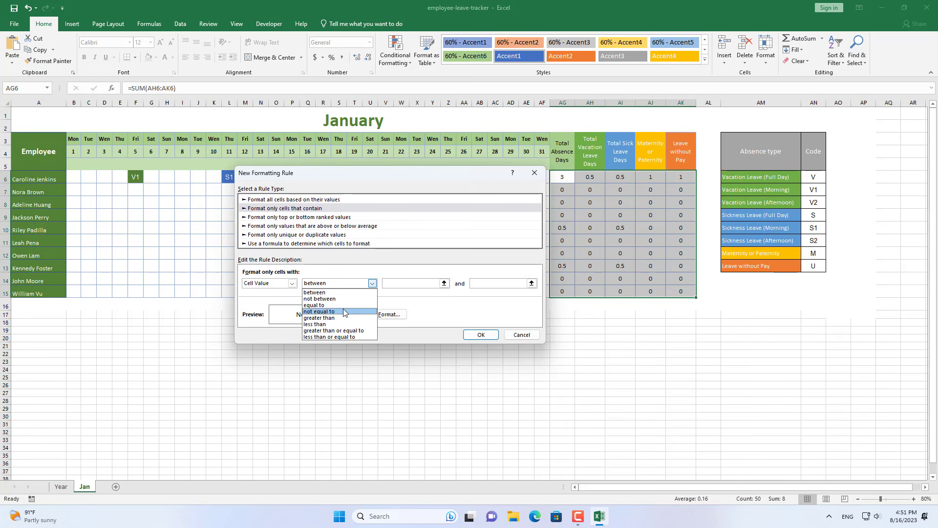
left_click(351, 305)
left_click(403, 284)
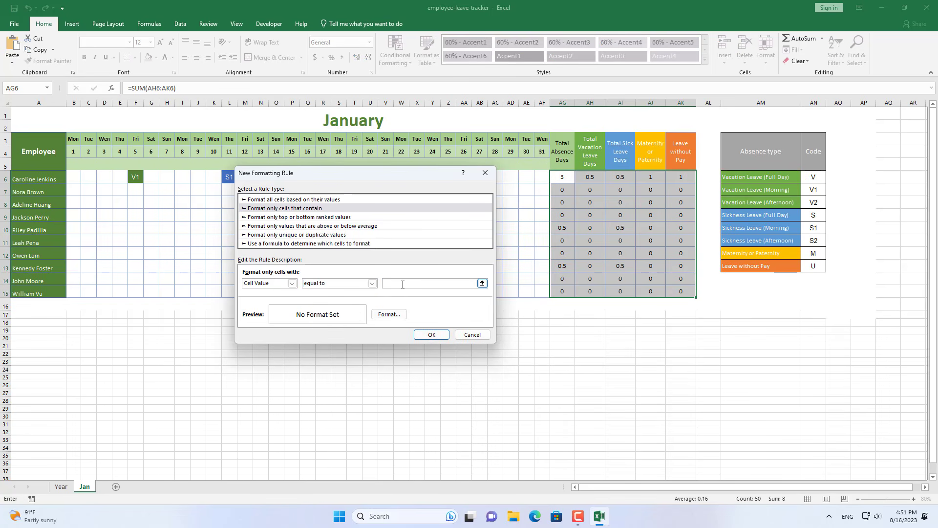
- Give the zero-value rule a white font color and apply it to the leave totals
left_click(394, 314)
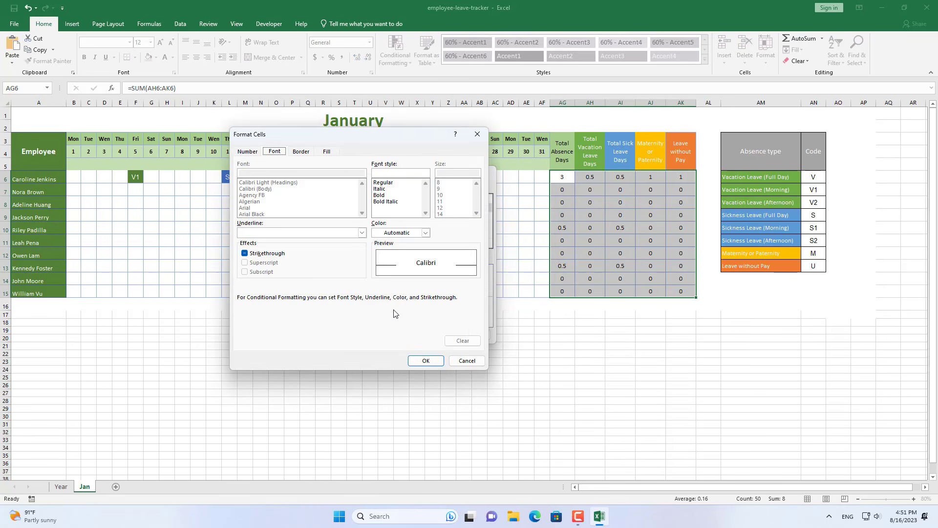
left_click(419, 234)
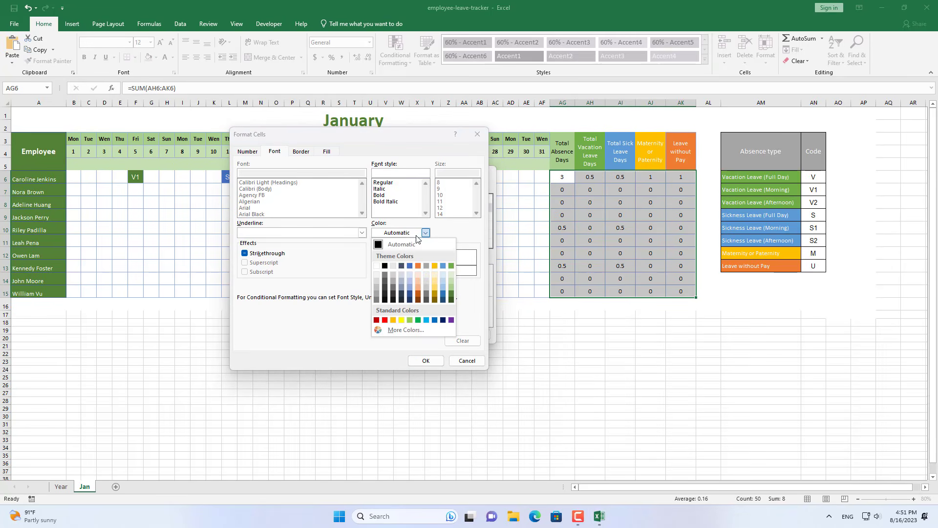
left_click(379, 270)
left_click(426, 361)
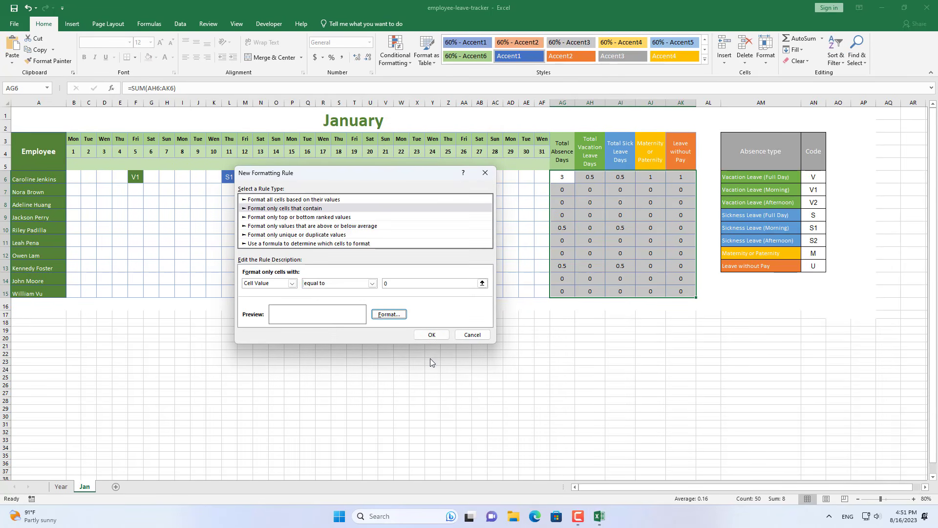
left_click(423, 335)
left_click(409, 329)
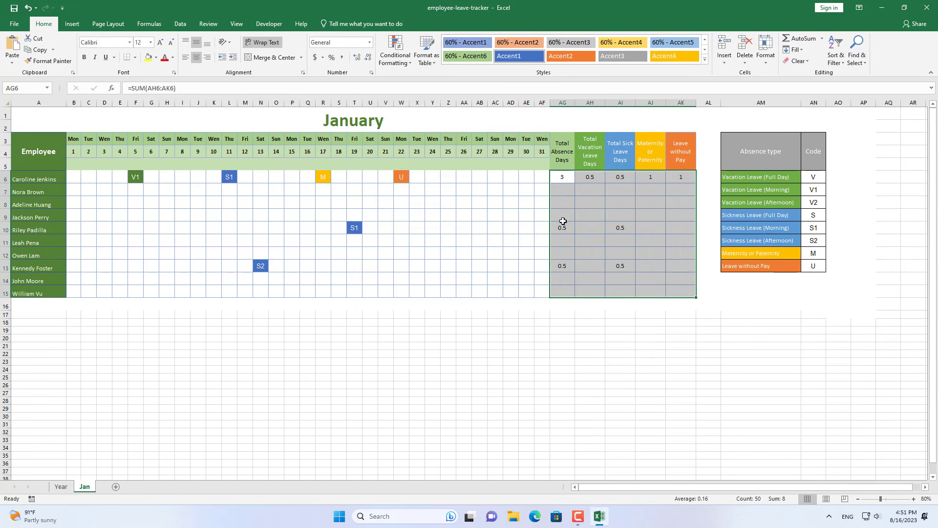
left_click(627, 214)
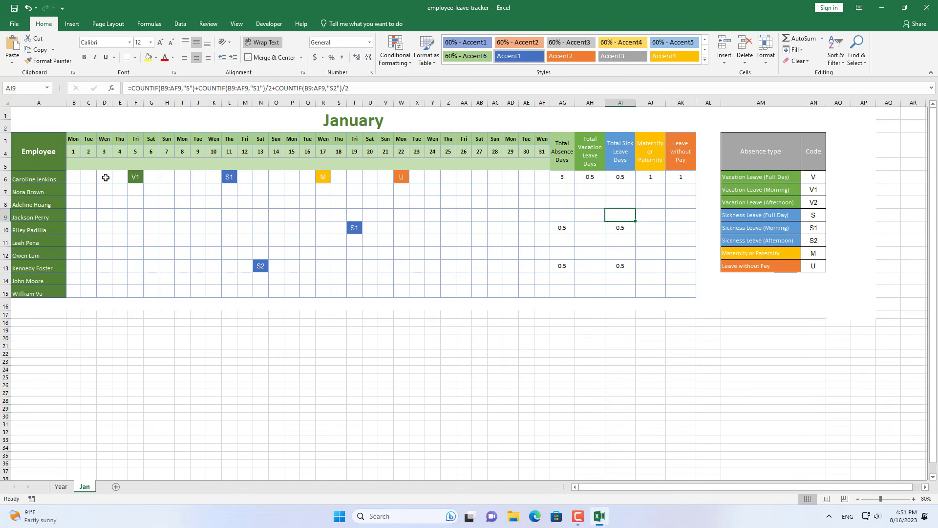
- Clear the test absence codes from the January calendar range C6:Z13
left_click_drag(88, 177, 440, 267)
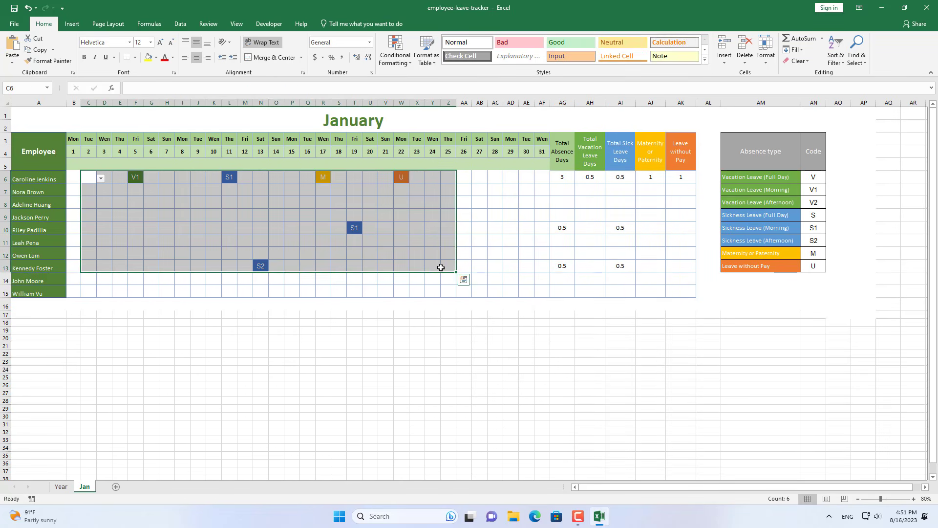
key("Delete")
left_click(441, 263)
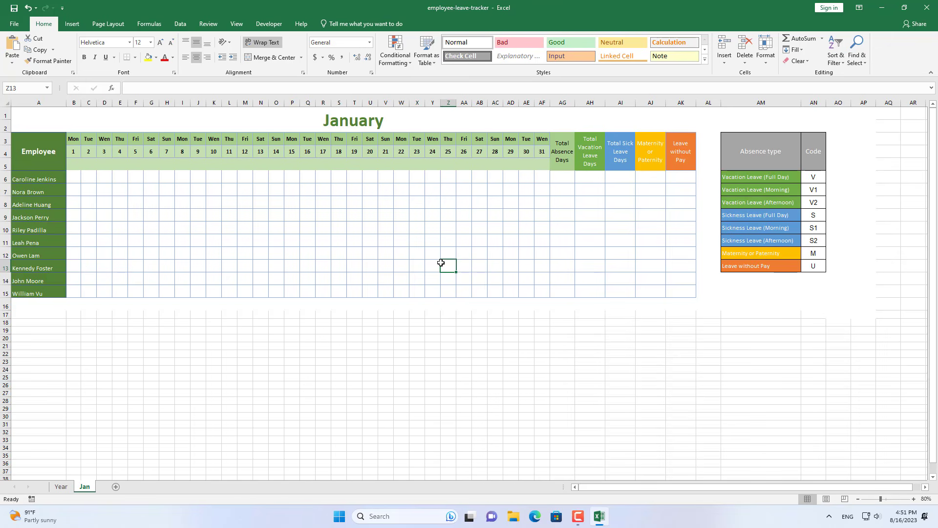
- Create a copy of the Jan sheet in the same workbook, placed before Jan
right_click(90, 487)
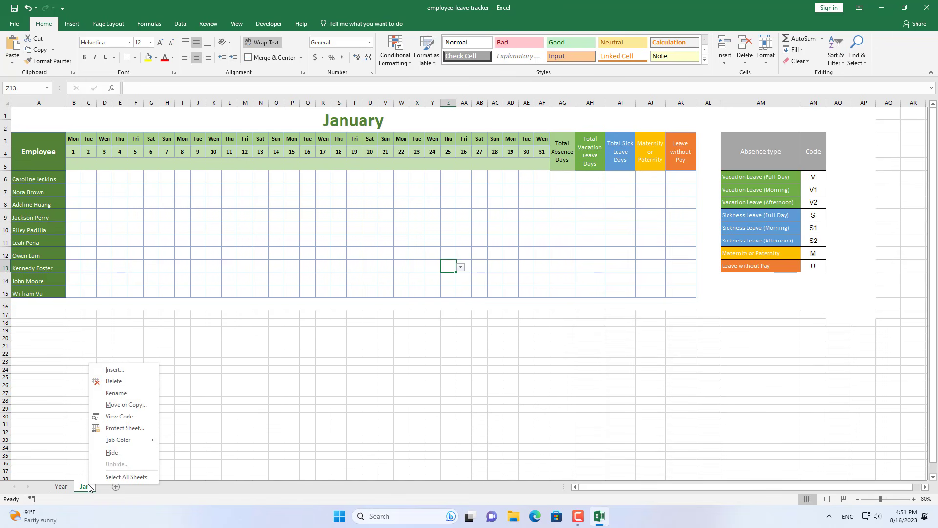
left_click(126, 405)
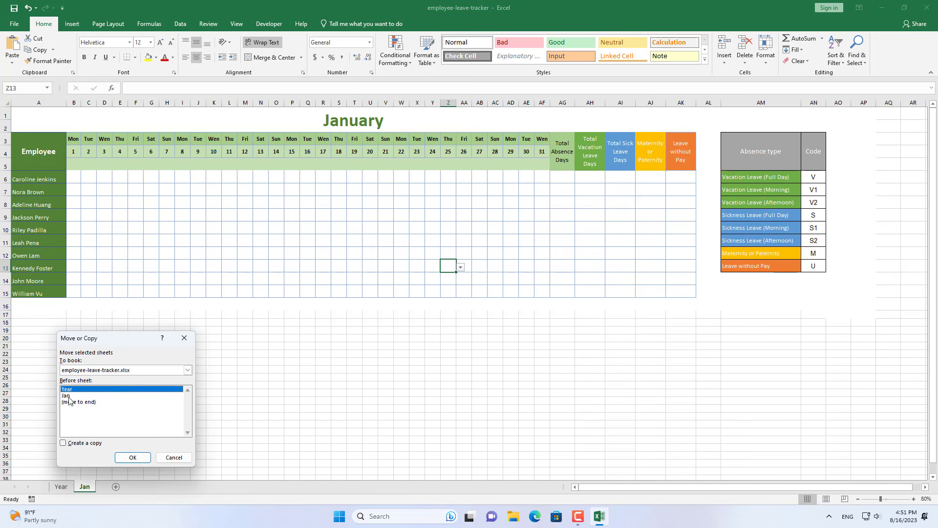
left_click(68, 396)
left_click(73, 443)
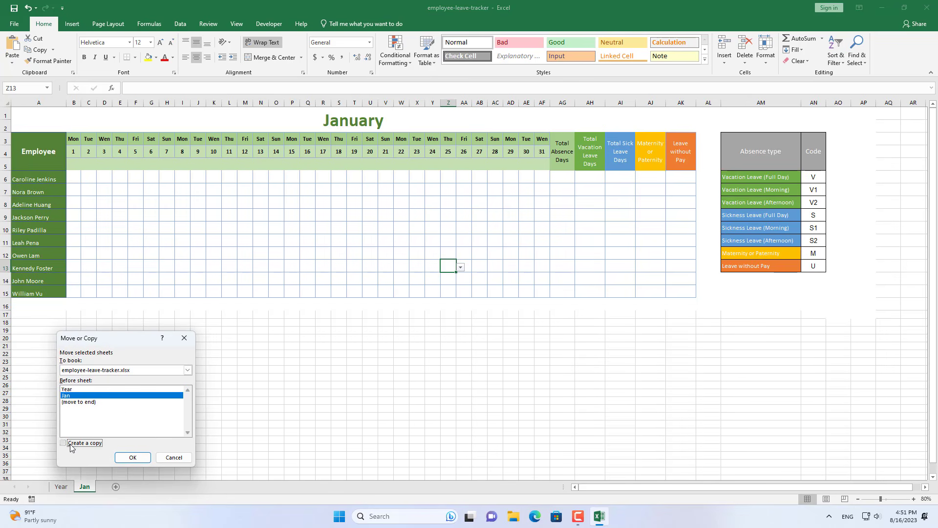
left_click(131, 458)
- Rename the copied Jan sheet as Feb
right_click(94, 488)
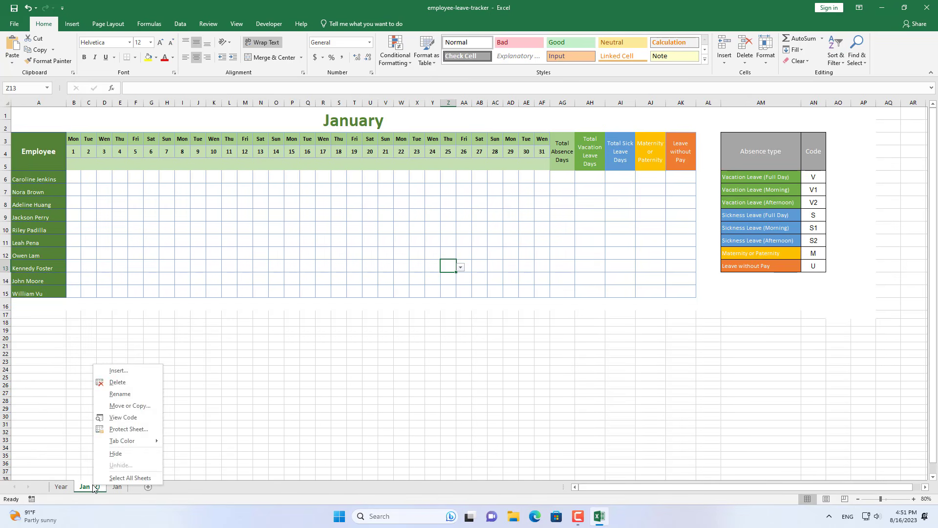
left_click(124, 394)
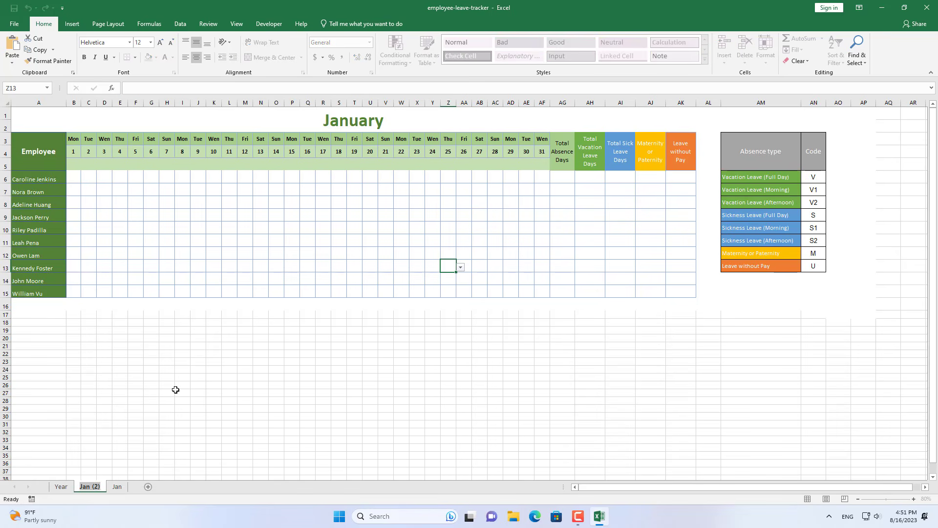
type("Feb")
key("Return")
- Replace the title in the merged cell A1 of the Feb sheet with February
left_click(364, 118)
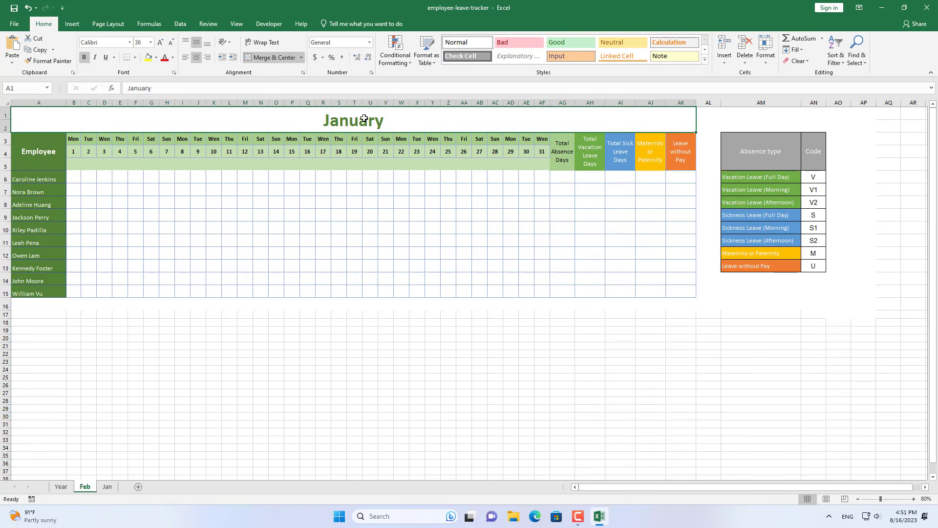
key("F2")
key("BackSpace")
key("BackSpace")
key("BackSpace")
key("BackSpace")
key("BackSpace")
key("BackSpace")
key("BackSpace")
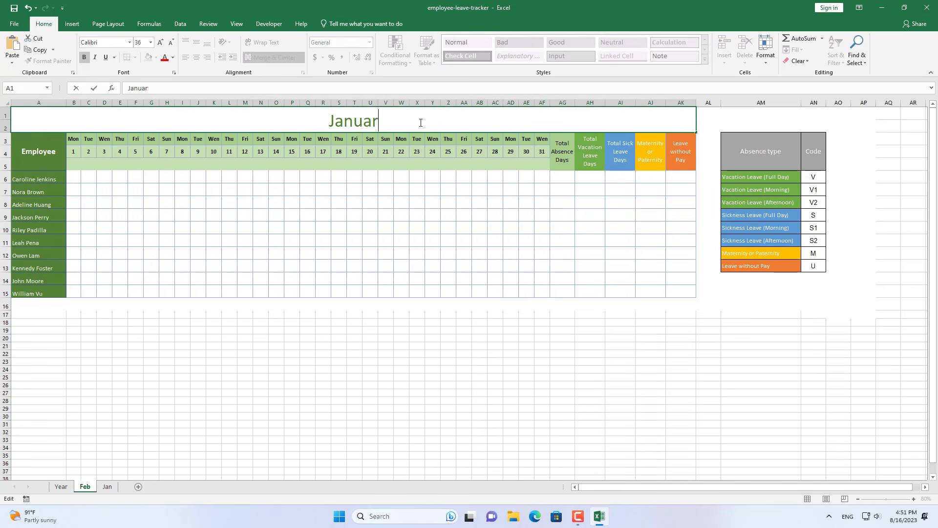
type("Fe")
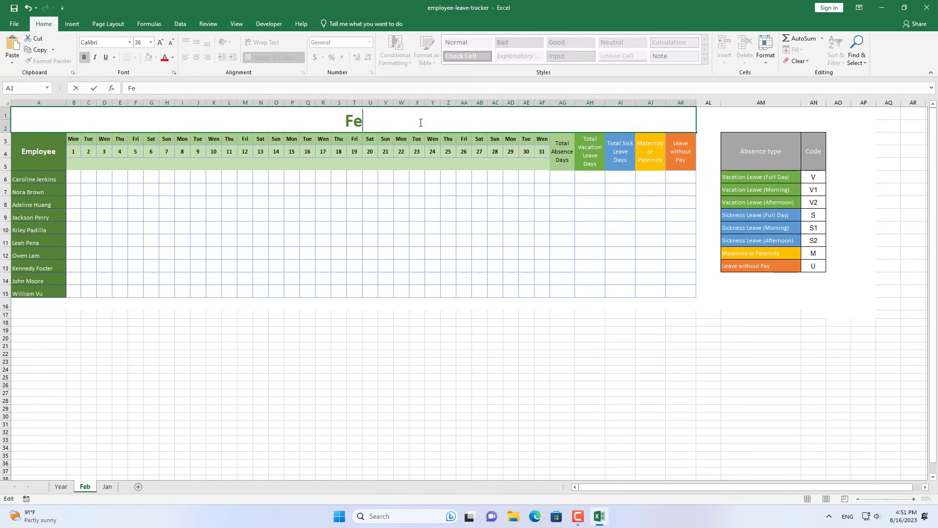
type("brua")
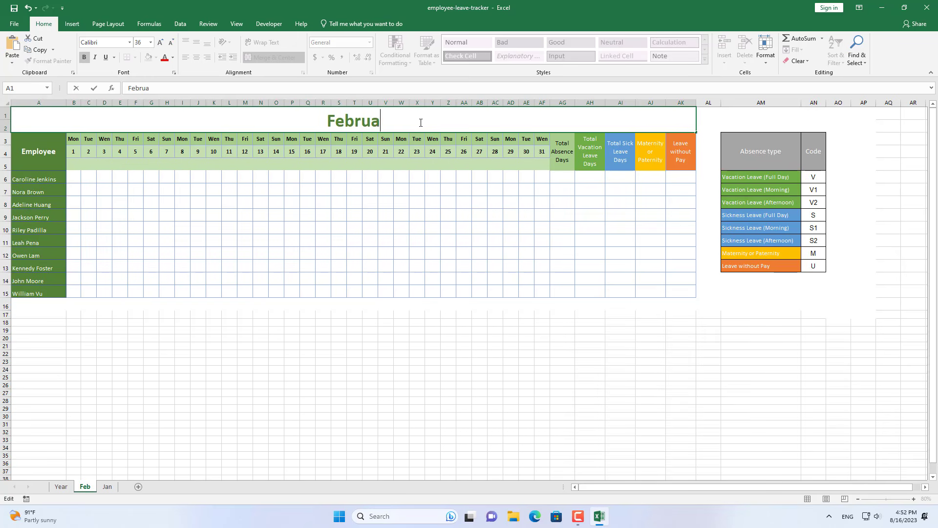
type("ry")
key("Return")
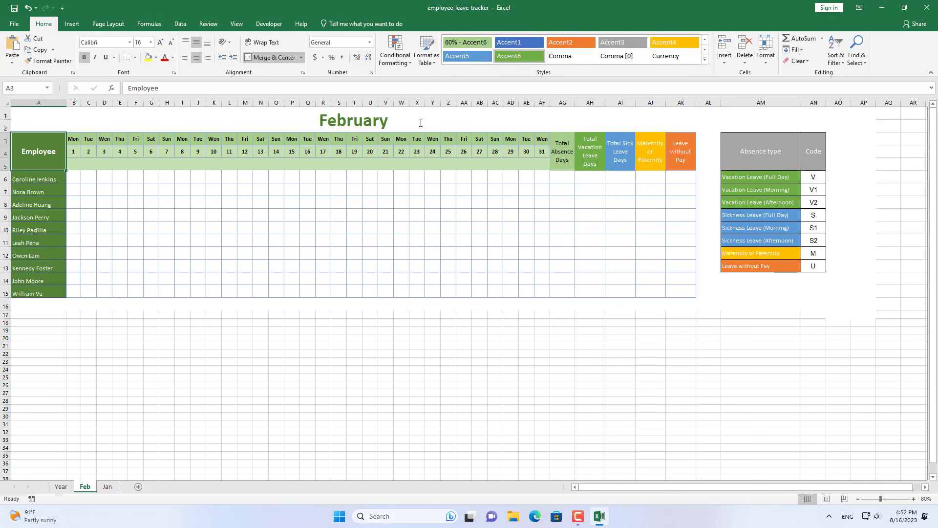
- Change the first date formula in B4 to =DATE(Year!$B$2,2,1) and check the dates across row 4
left_click(77, 152)
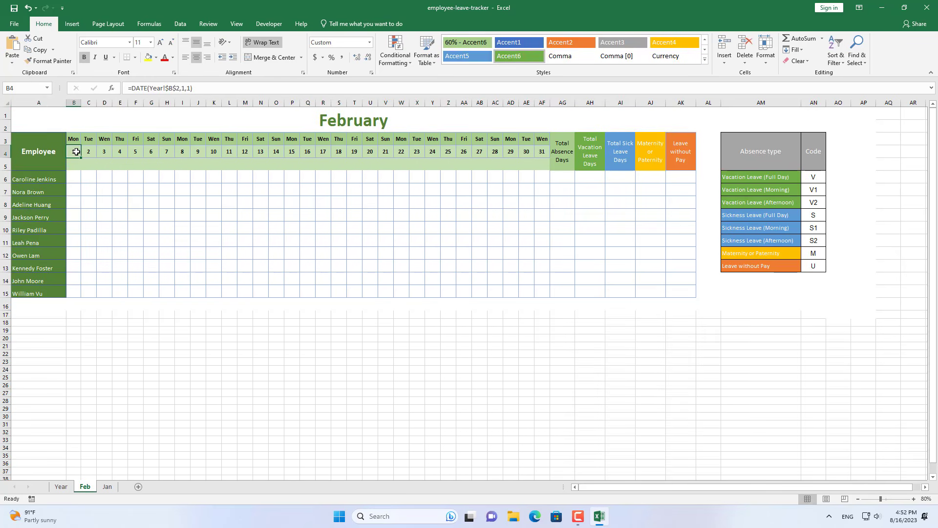
left_click(185, 89)
key("Delete")
type("2")
key("Return")
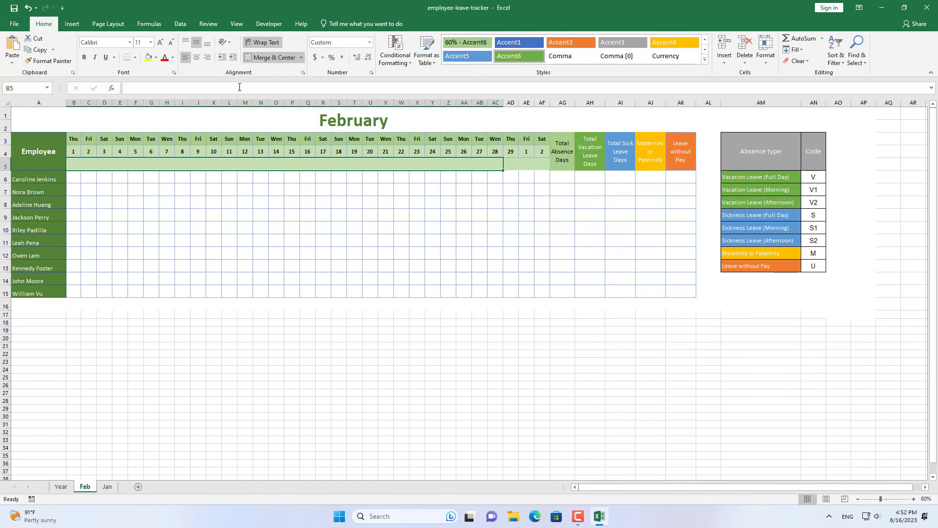
left_click(77, 152)
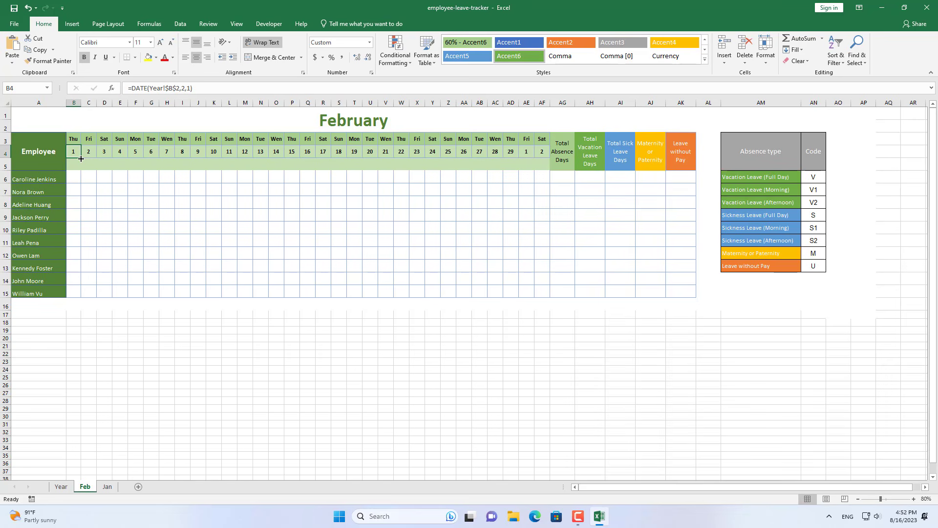
left_click_drag(81, 158, 544, 154)
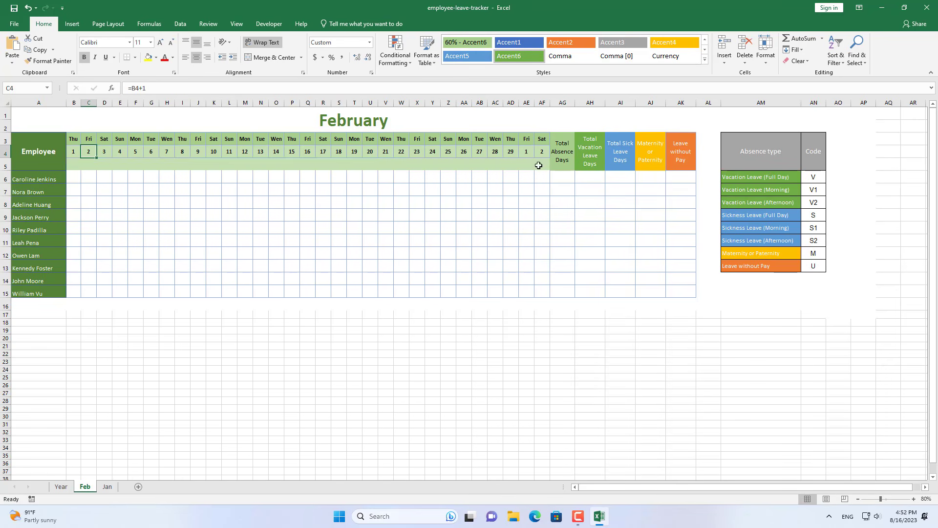
- Clear the surplus weekday and date cells AE3:AF4 at the end of the February calendar
left_click_drag(526, 155, 541, 153)
left_click_drag(526, 139, 541, 153)
key("Delete")
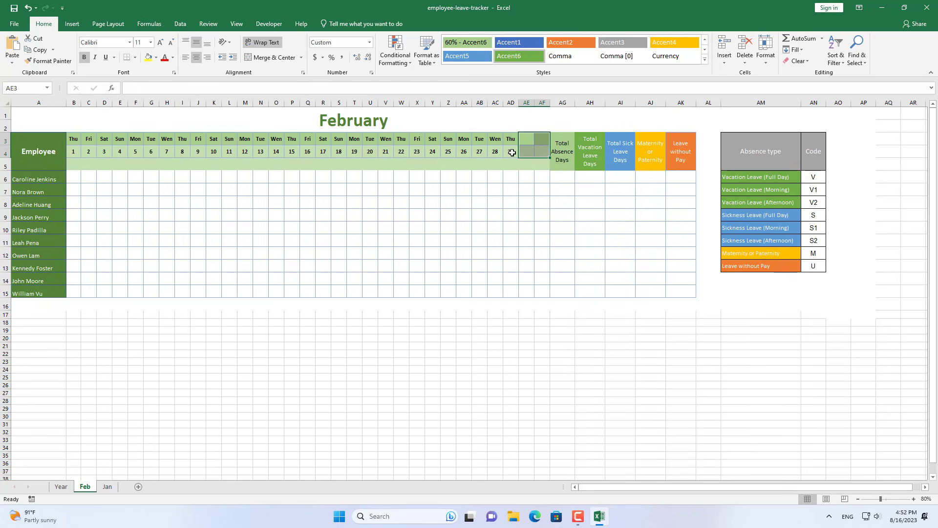
- Replace the date in AD4 of the Feb sheet with the leap-day formula =IF(MONTH($AC4+1)>MONTH($B4),"",AC4+1)
left_click(511, 152)
key("Delete")
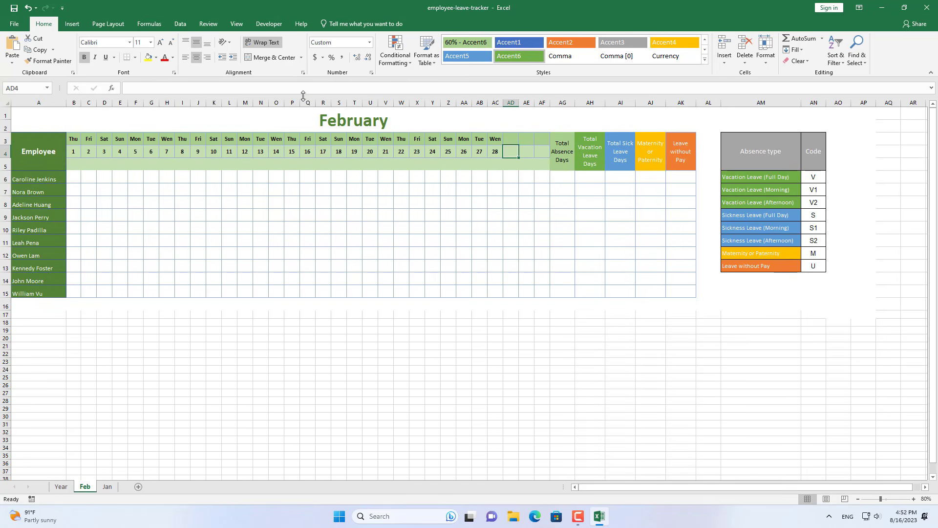
left_click(271, 90)
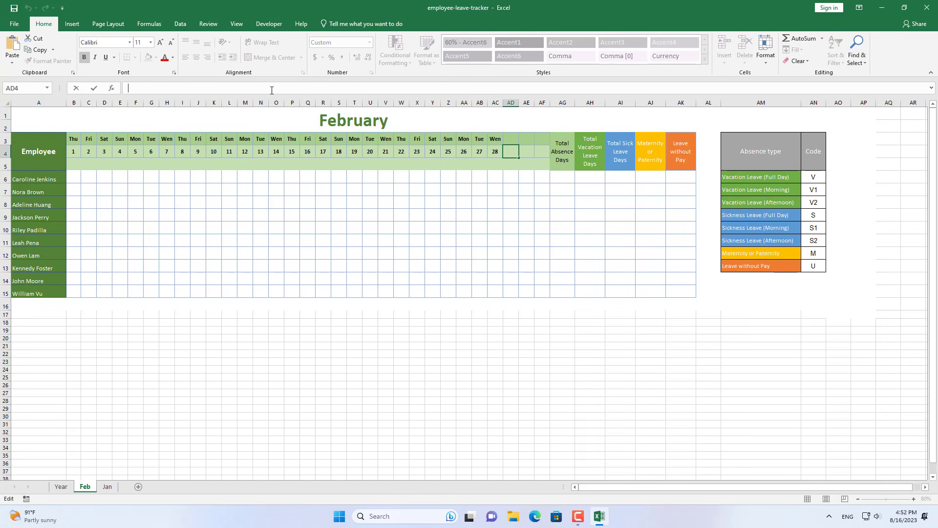
type("=if")
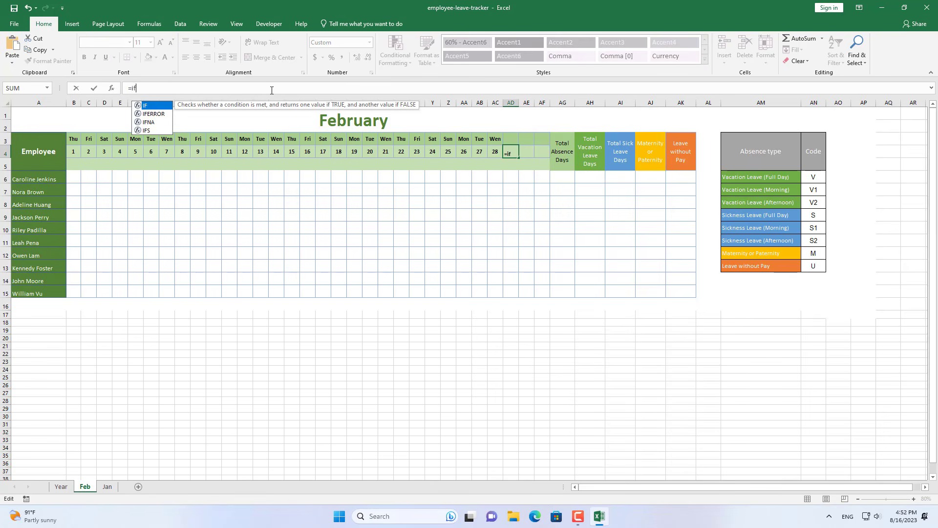
key("Tab")
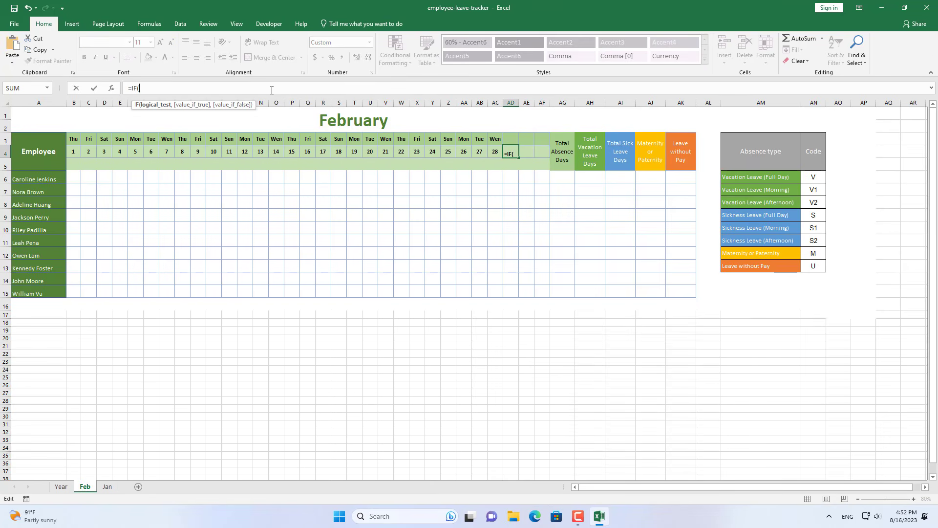
type("mo")
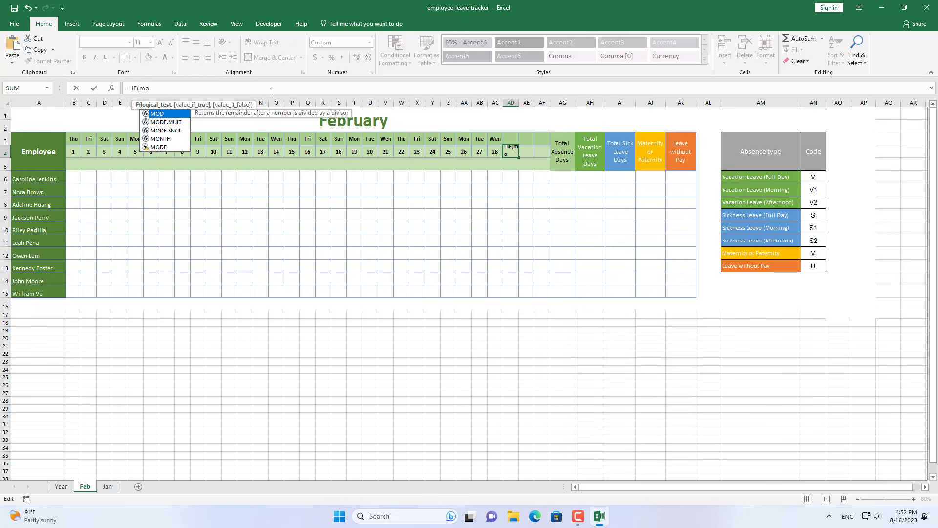
key("Tab")
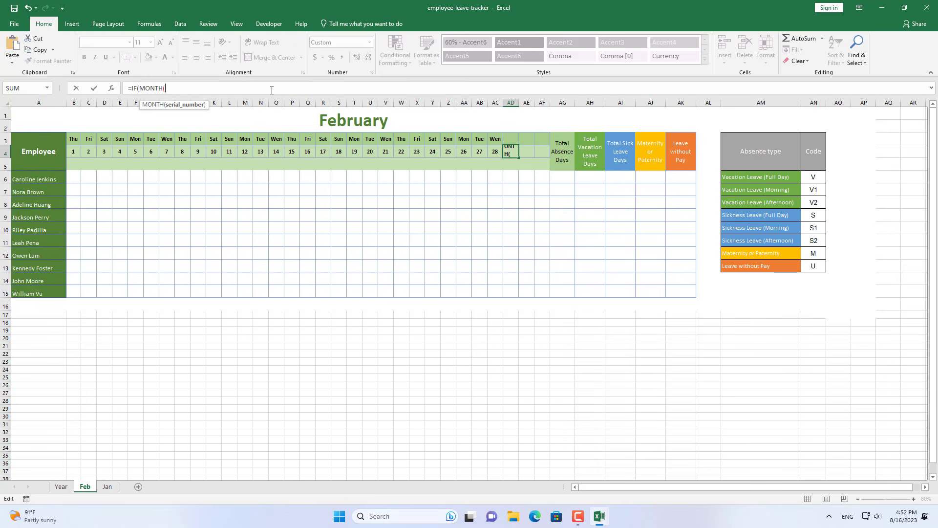
left_click(496, 153)
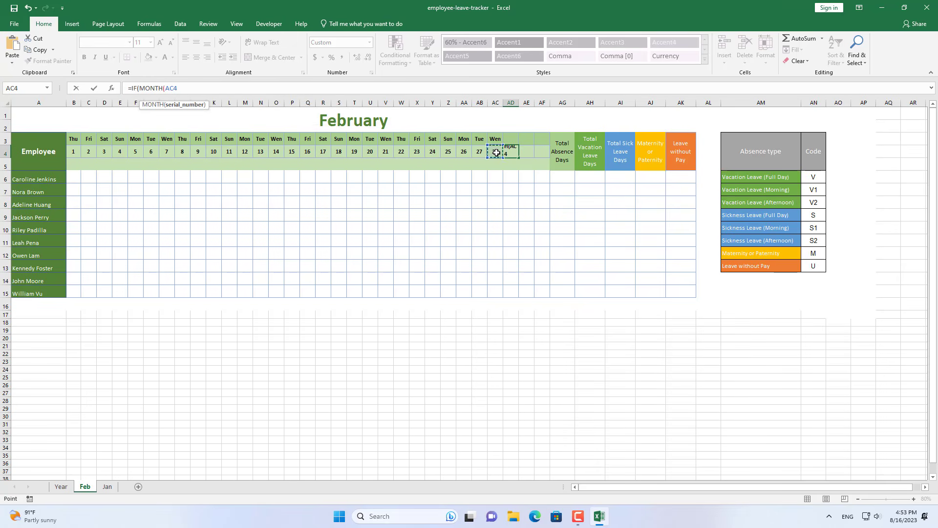
key("F4")
key("F4")
key("F4")
type("+1)")
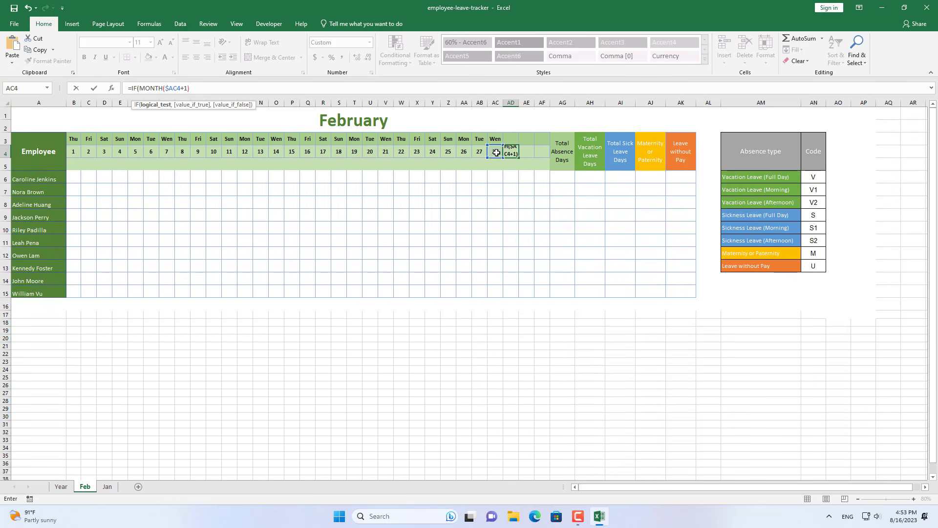
type(">MONTH(")
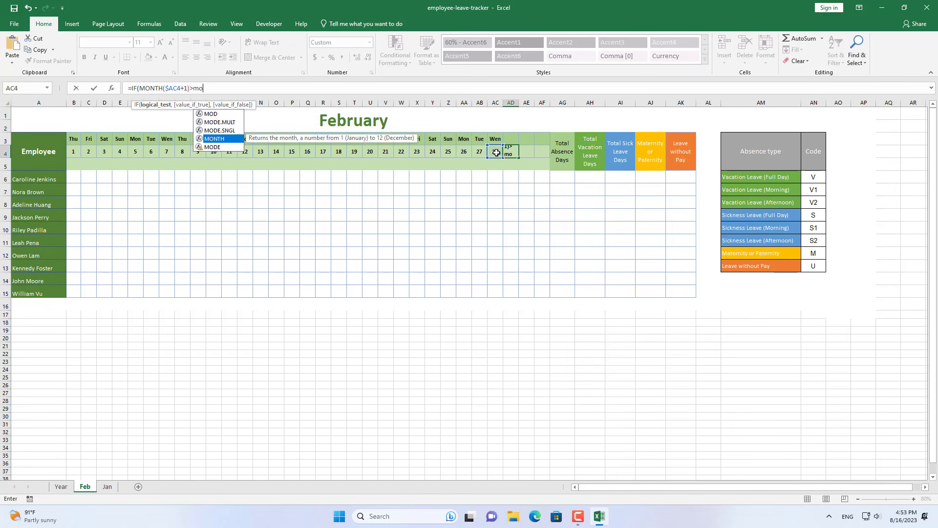
left_click(76, 152)
key("F4")
key("F4")
key("F4")
type("),\"\"")
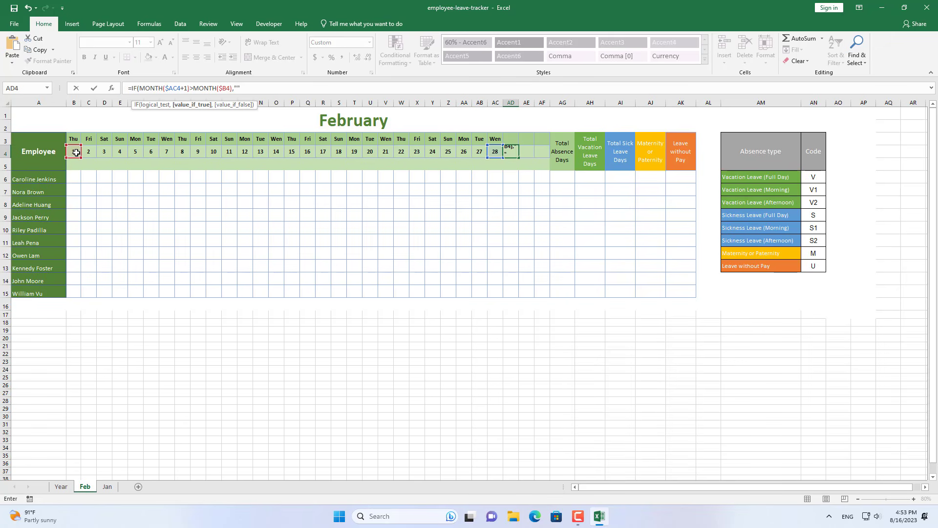
type(",")
left_click(495, 151)
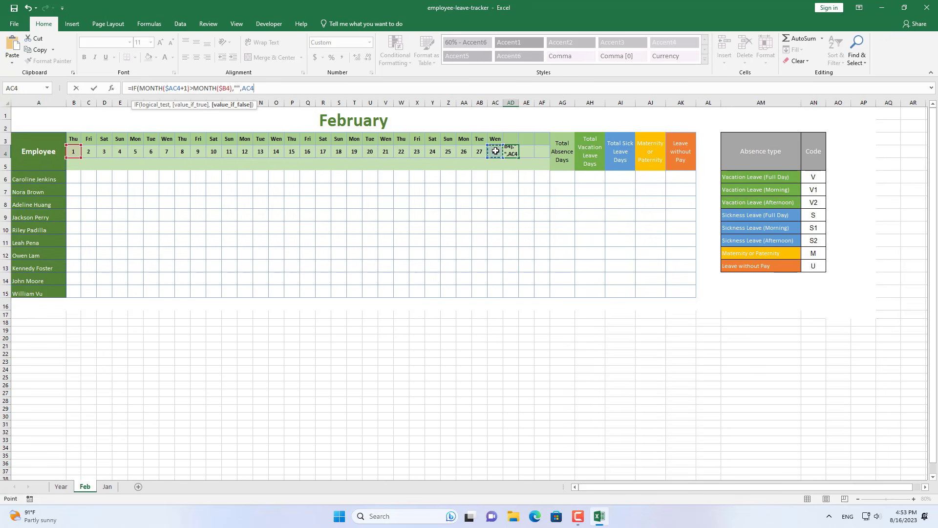
type("+1)")
key("Return")
left_click(510, 153)
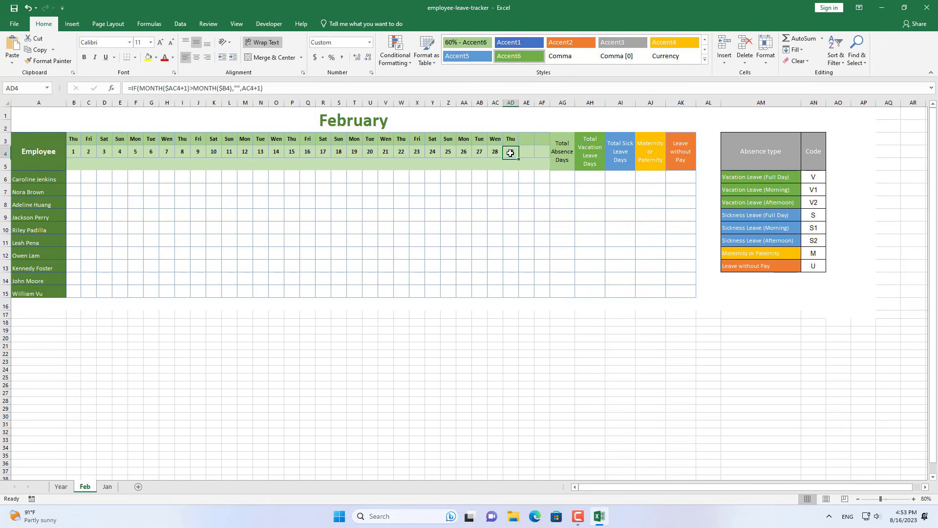
- Set the year in B2 of the Year sheet to 2025 and check the end of the February calendar
left_click(67, 484)
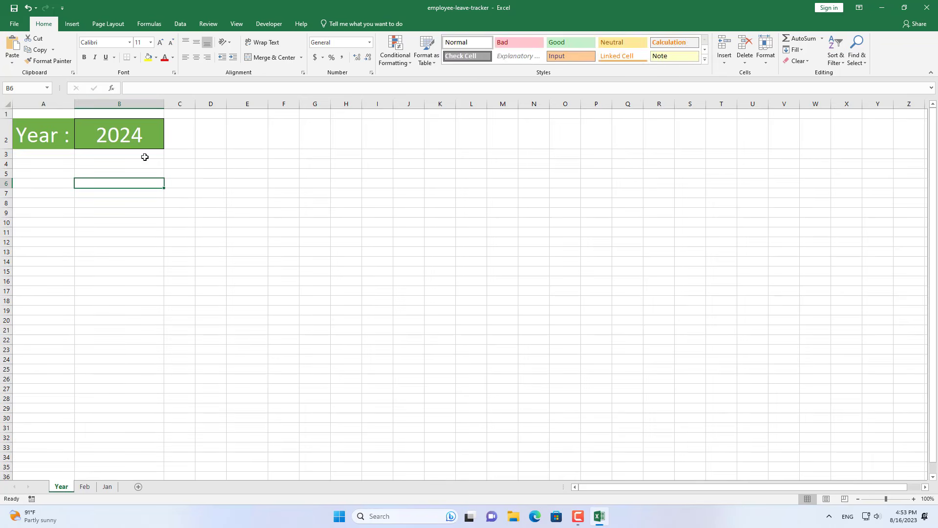
left_click(141, 138)
type("2025")
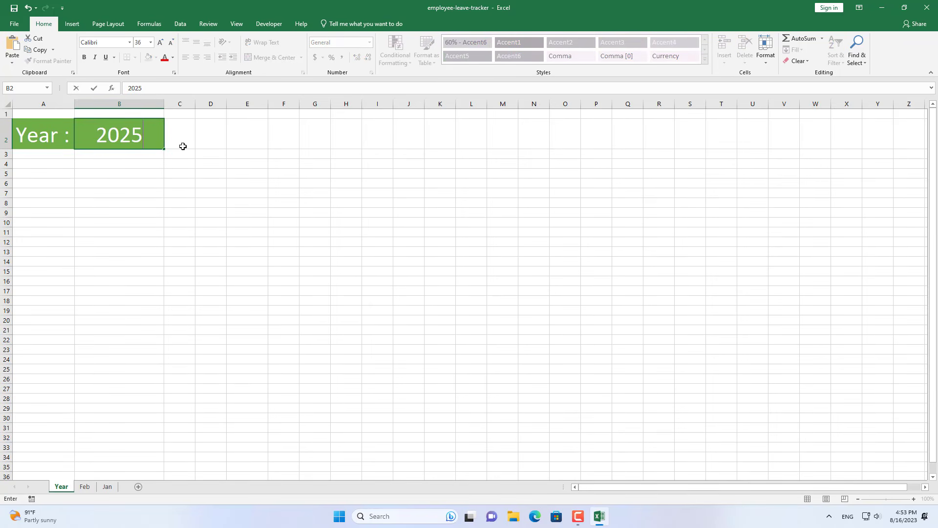
key("Return")
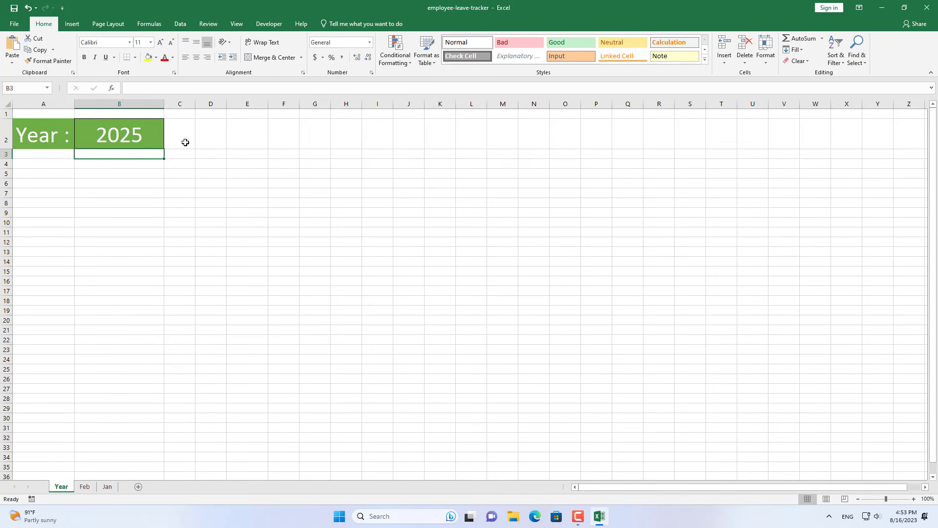
left_click(87, 487)
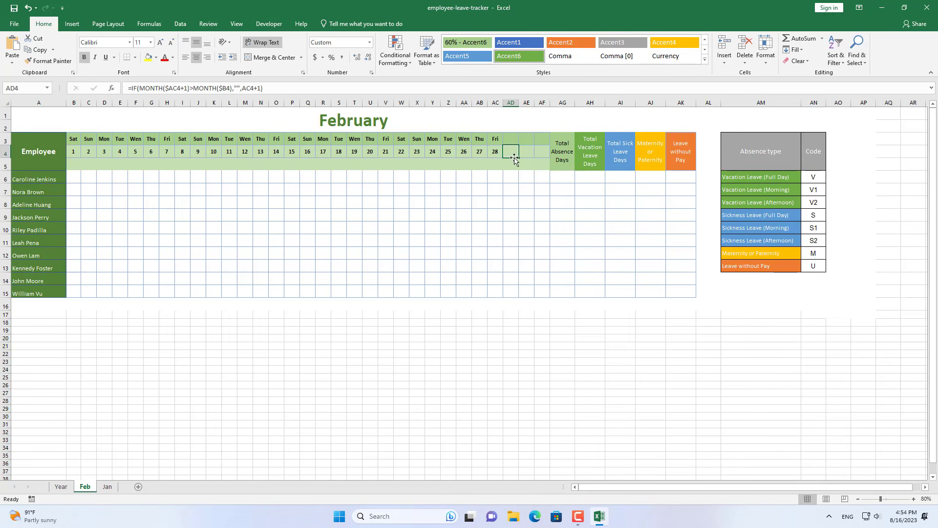
- Set the year in B2 of the Year sheet back to 2024
left_click(61, 486)
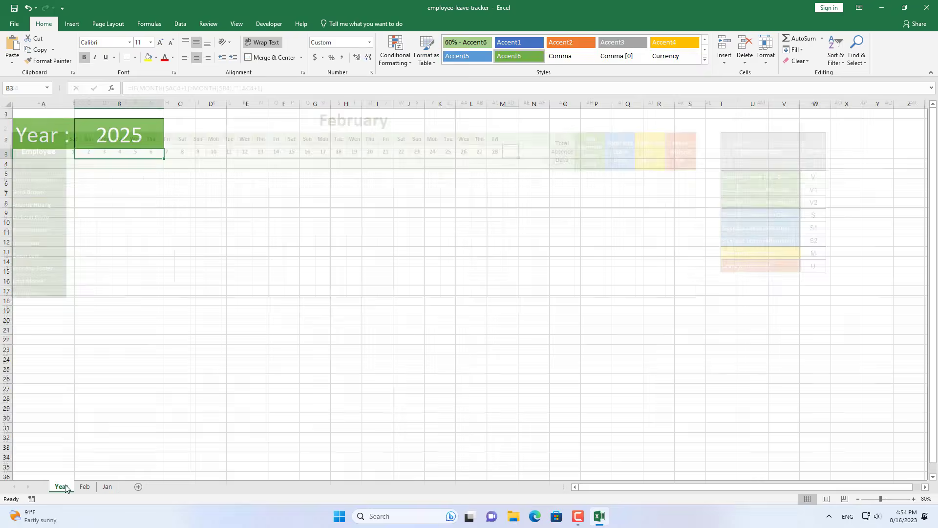
left_click(122, 135)
type("2024")
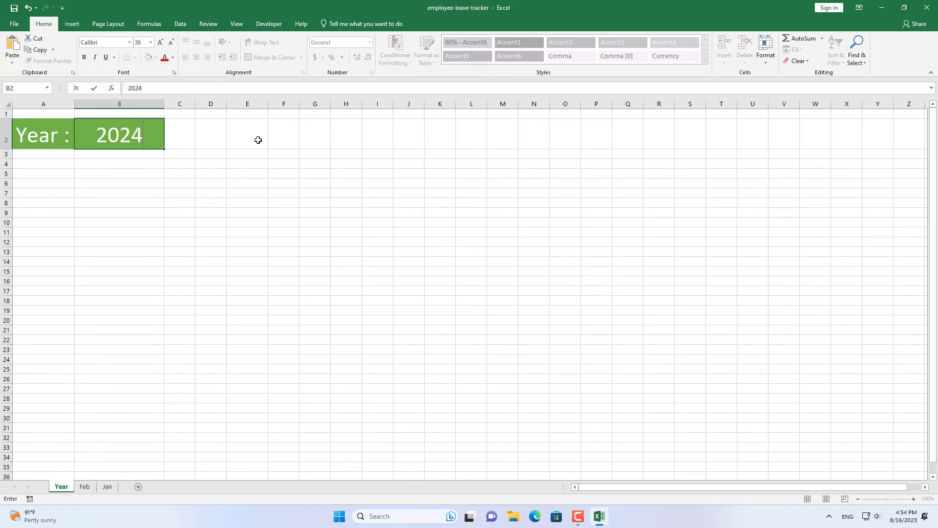
key("Return")
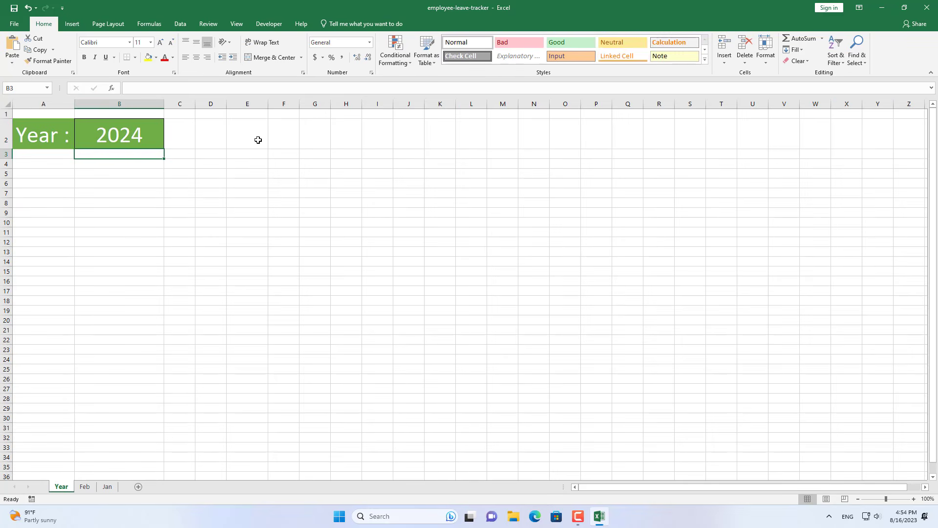
- Check the leap-day cell on the Feb sheet and move that sheet after Jan
left_click(86, 490)
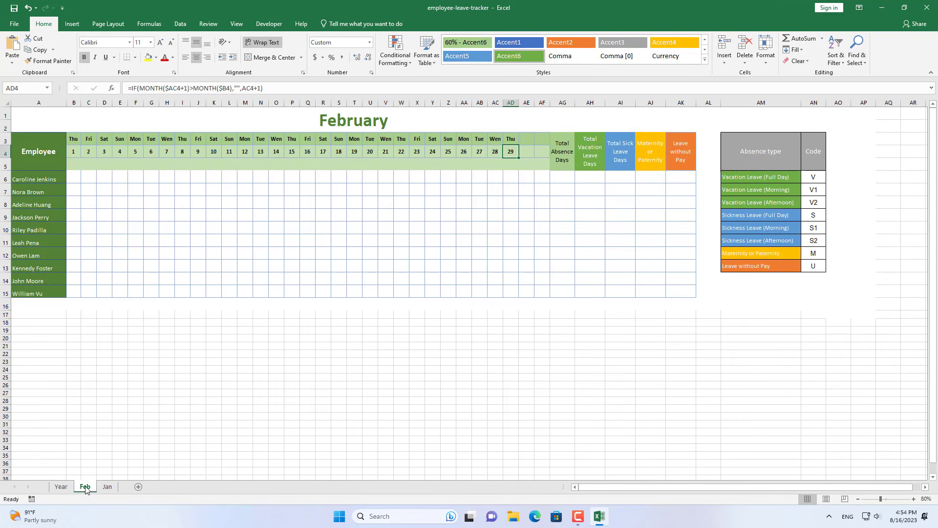
left_click_drag(85, 489, 123, 490)
- Test the Feb absence dropdowns with S in R7 and U in U9, and clear the test entries across P6:AA10
left_click(320, 190)
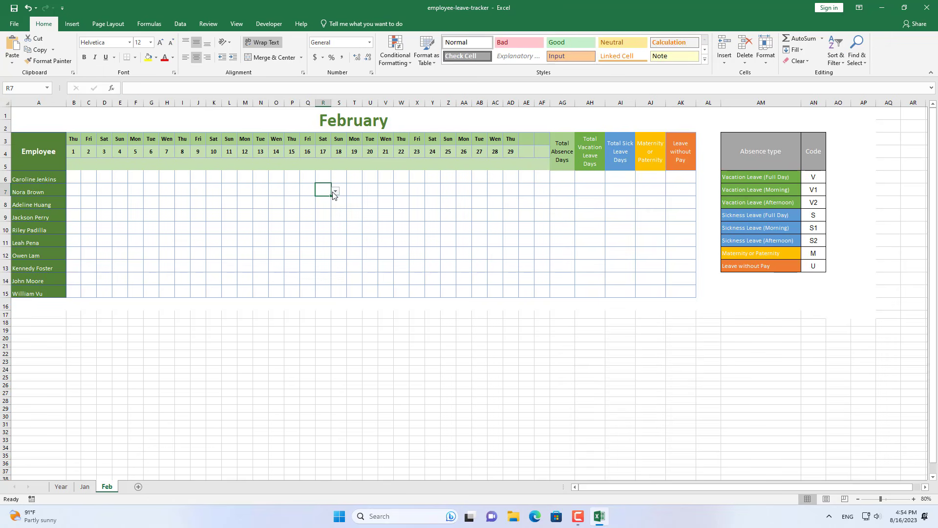
left_click(335, 191)
left_click(328, 215)
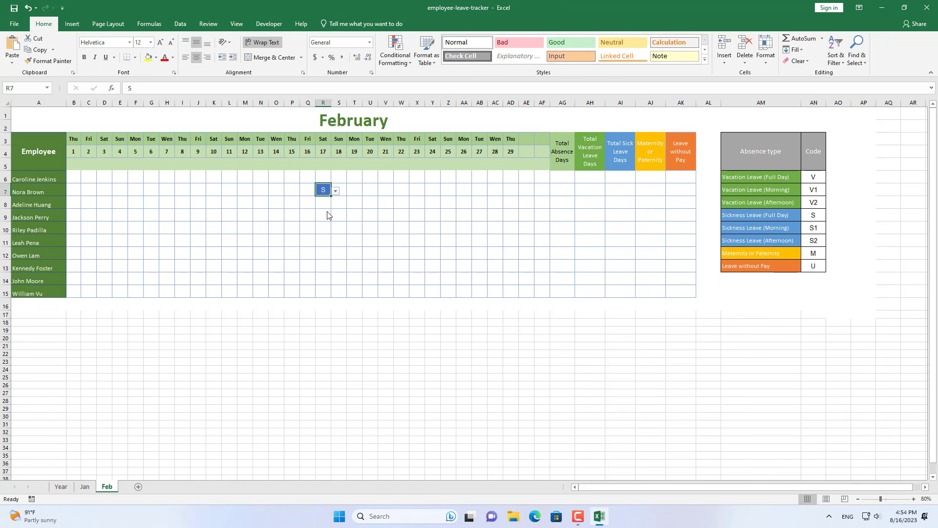
left_click(373, 217)
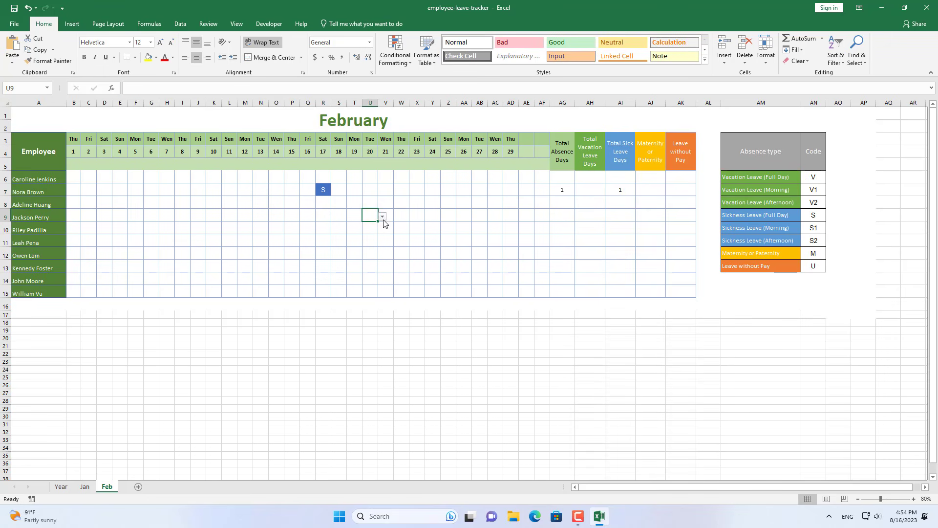
left_click(383, 217)
left_click(374, 259)
left_click_drag(298, 184, 459, 233)
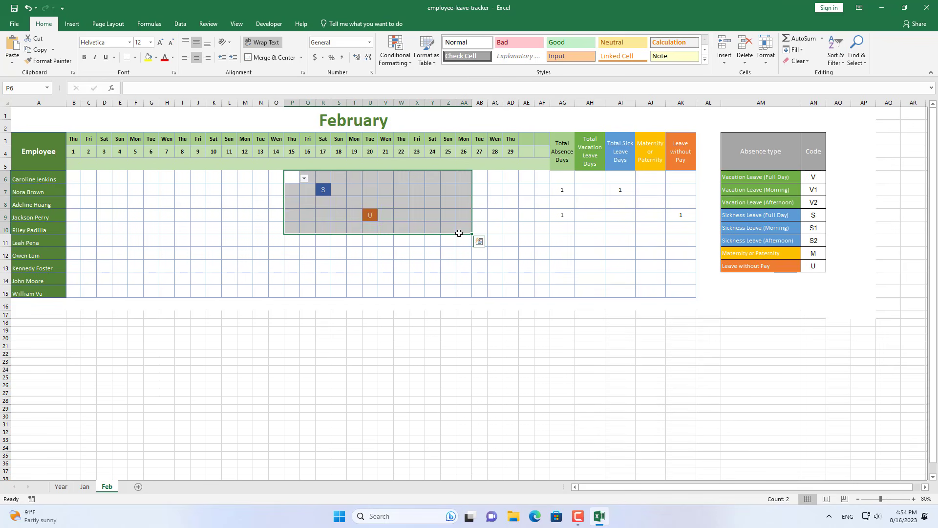
key("Delete")
- Create a copy of the Jan sheet in the same workbook, placed before Jan
left_click(89, 489)
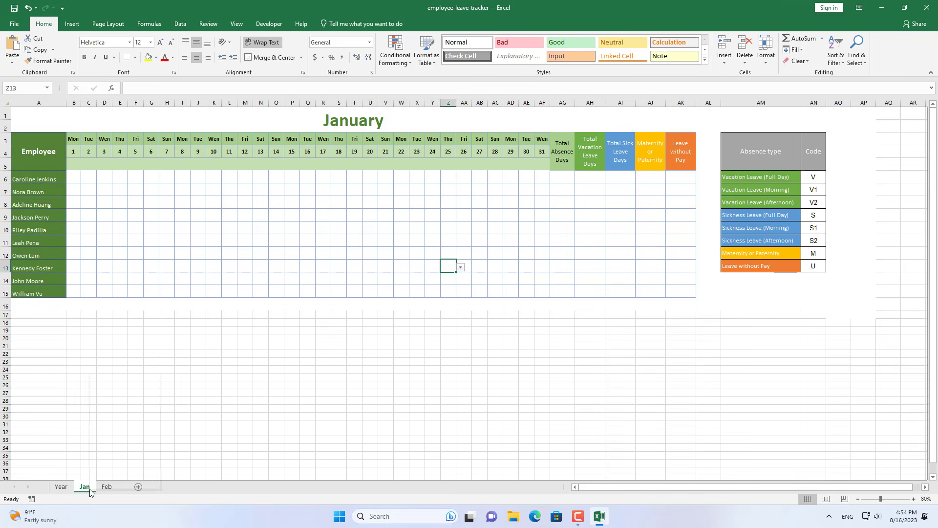
right_click(90, 489)
left_click(98, 412)
left_click(96, 402)
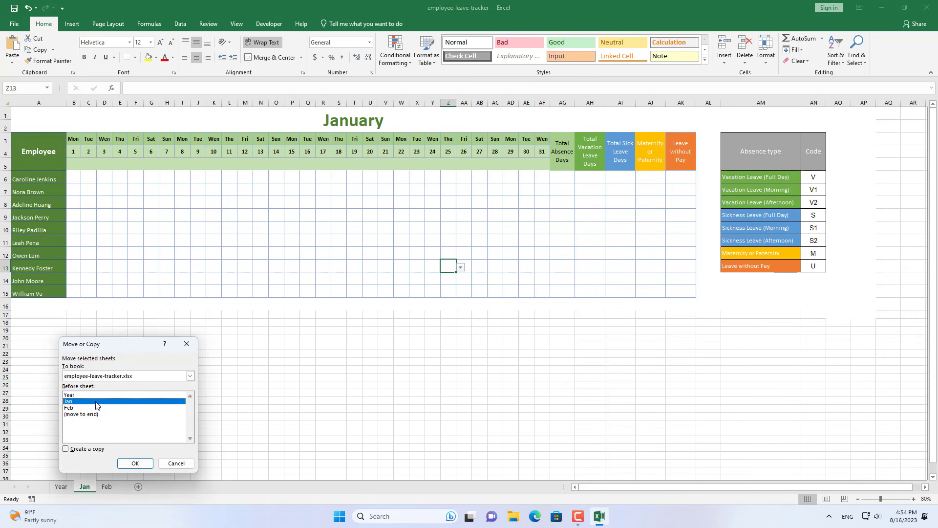
left_click(65, 448)
left_click(135, 463)
- Rename the copied Jan sheet as Mar and move it after Feb
right_click(90, 486)
left_click(135, 395)
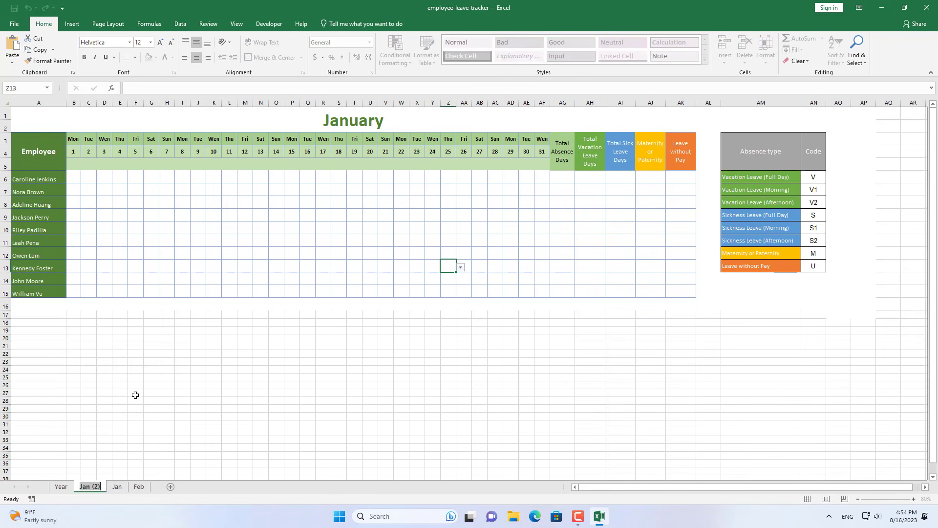
type("Mar")
key("Return")
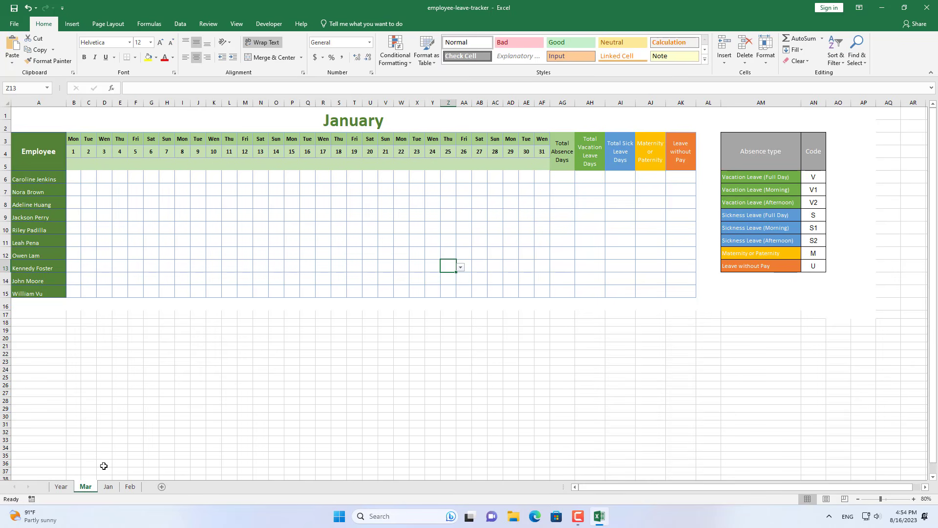
left_click_drag(86, 487, 153, 484)
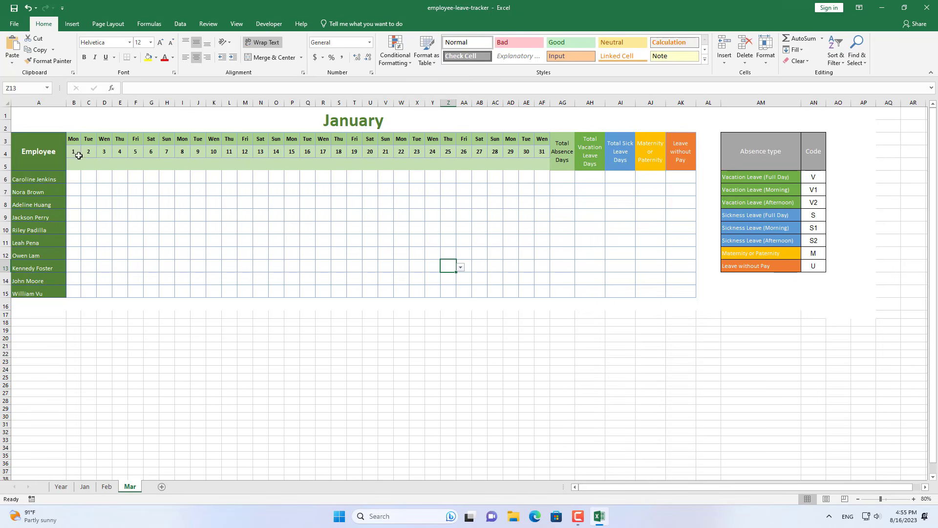
- Replace the title in the merged cell A1 of the Mar sheet with March
left_click(297, 120)
double_click(139, 88)
type("March")
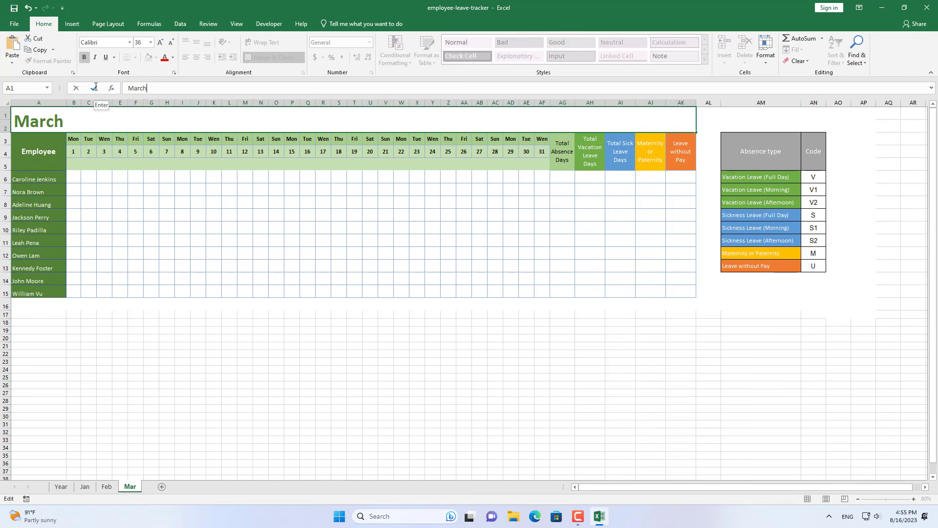
key("Return")
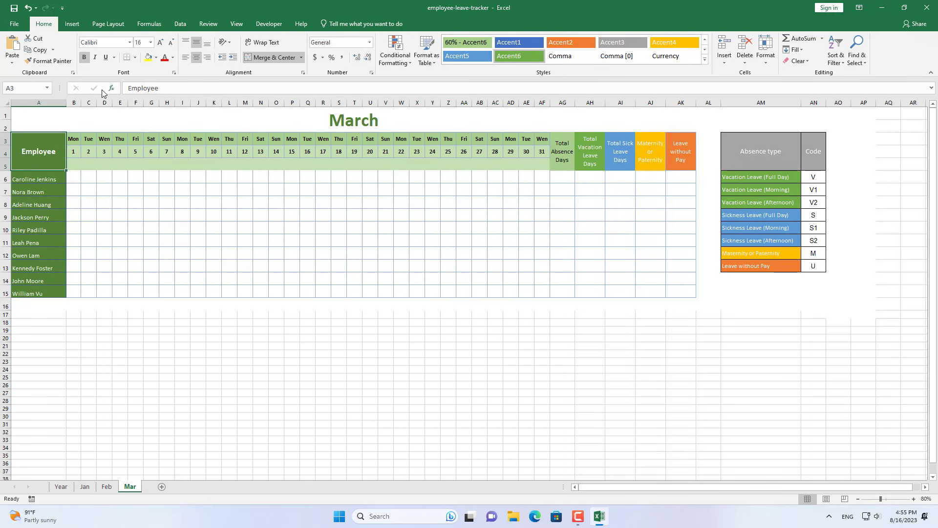
- Change the first date formula in B4 of the Mar sheet to =DATE(Year!$B$2,3,1) and check the last dates in row 4
left_click(73, 151)
double_click(183, 88)
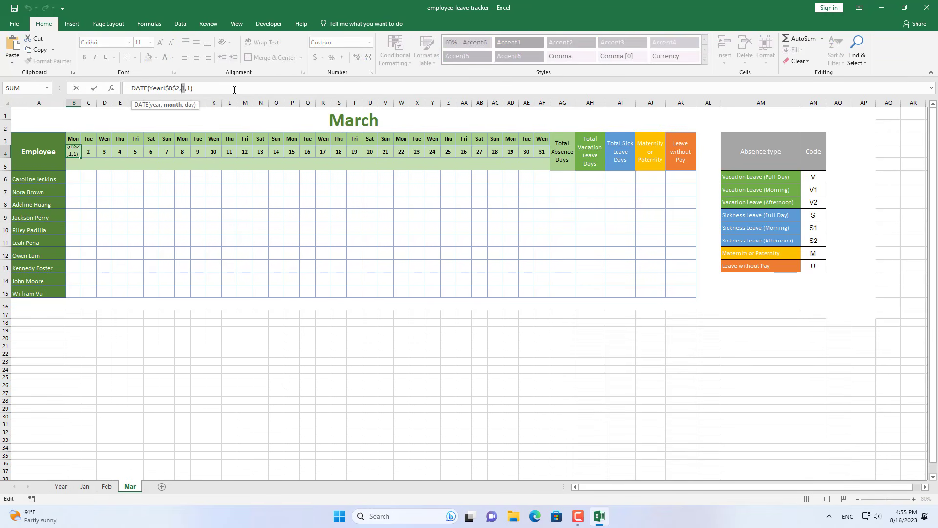
type("3")
key("Return")
left_click(495, 153)
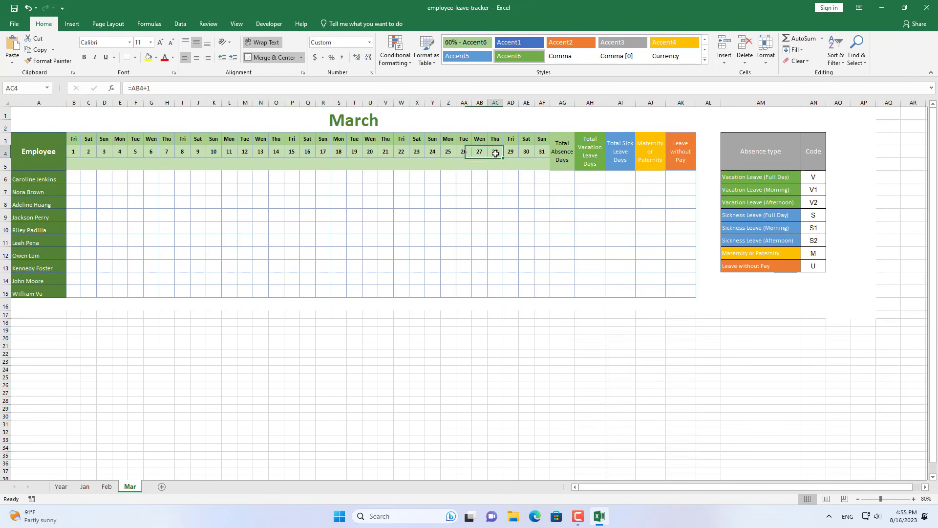
left_click(538, 152)
- Copy the Jan sheet as Apr, title it April and select its first date cell B4
right_click(85, 486)
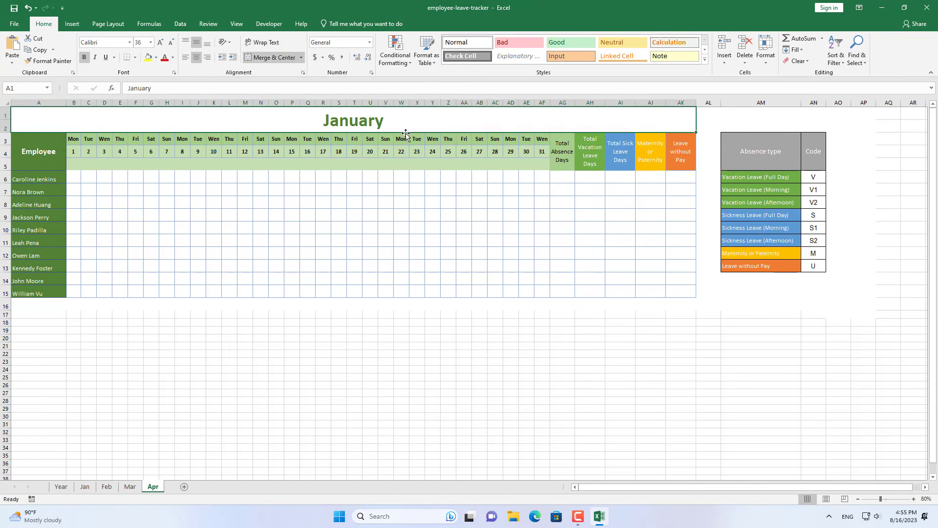
left_click(75, 152)
- Delete the surplus last day column AF from the Apr sheet
left_click(541, 152)
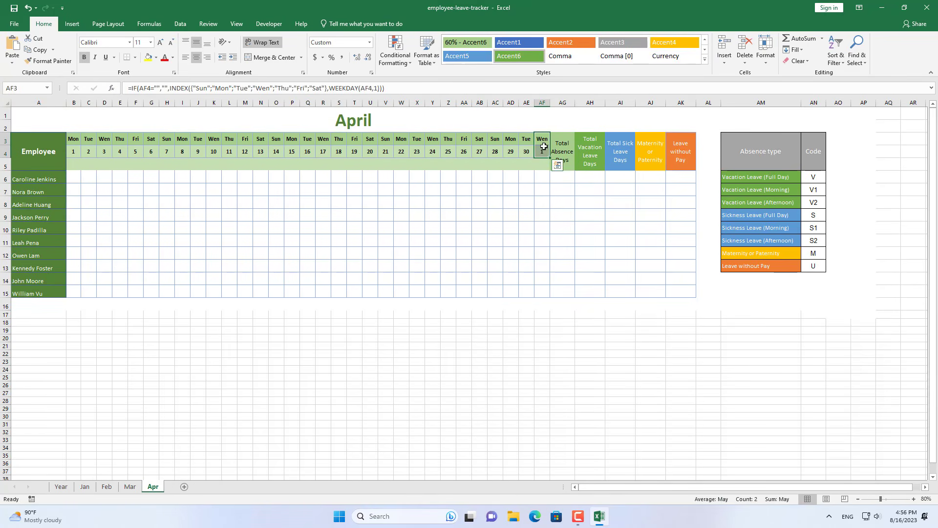
right_click(542, 103)
left_click(562, 180)
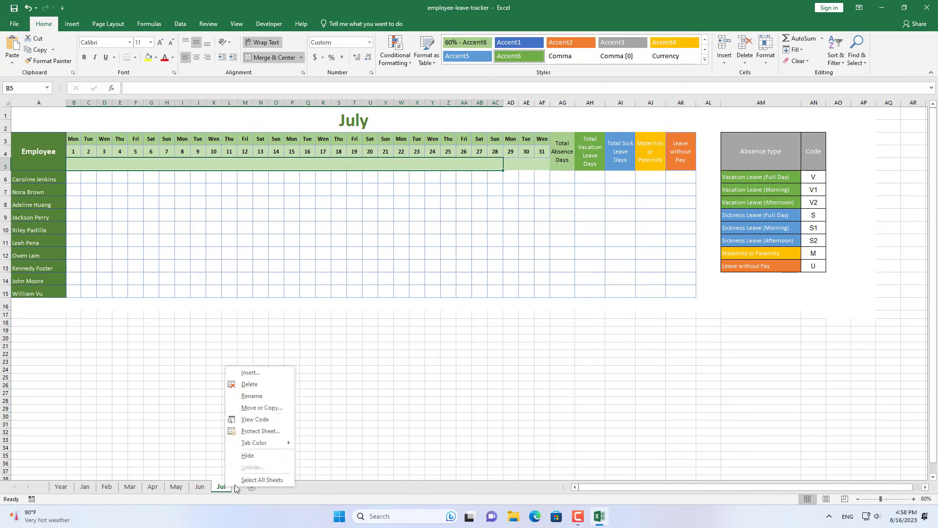
- Rename the copied sheet after Jul as Aug and change its title in the merged cell A1 to August
left_click(266, 396)
type("Aug")
left_click(374, 121)
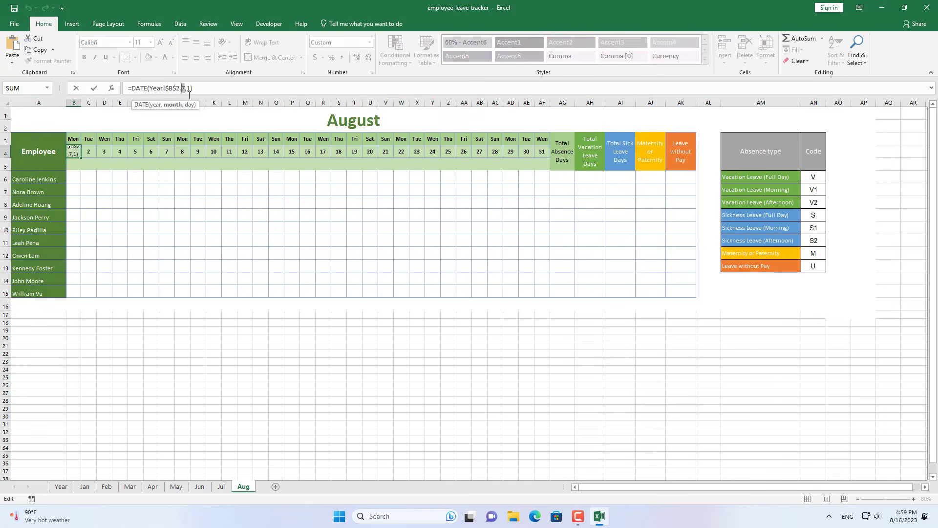
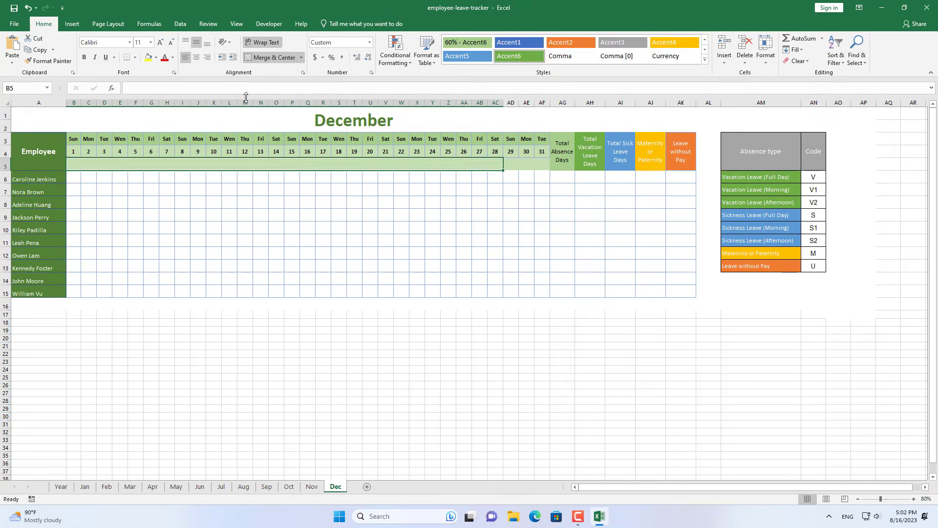
- Test the Dec sheet by picking absence code S in R11 and check the sick leave total formula in AI11
left_click(323, 240)
left_click(336, 241)
left_click(326, 267)
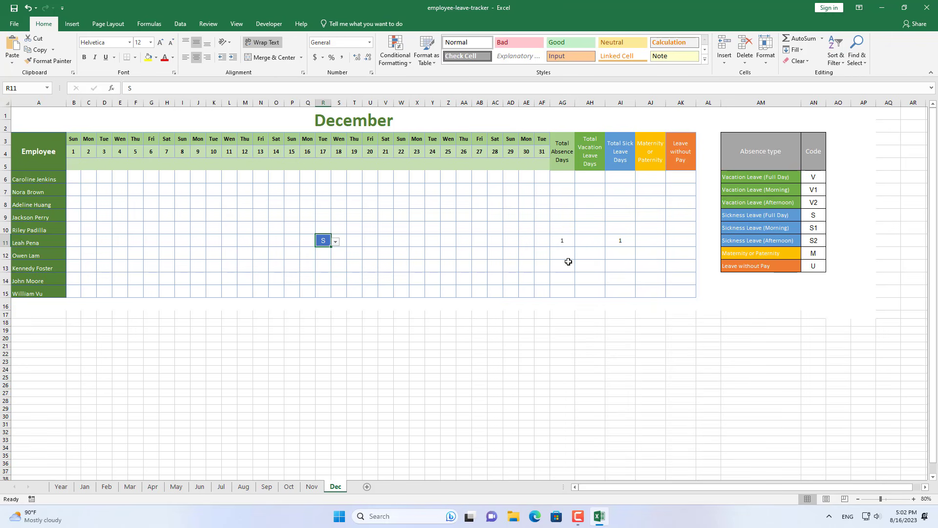
left_click(614, 244)
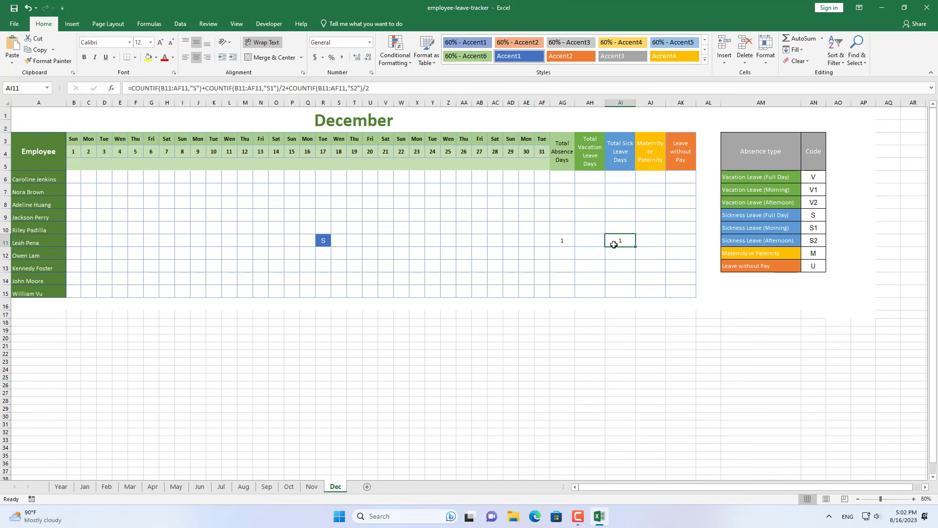
- Pick absence code U in K12 and V1 in V14 of the Dec sheet to test the totals
left_click(217, 252)
left_click(226, 254)
left_click(218, 297)
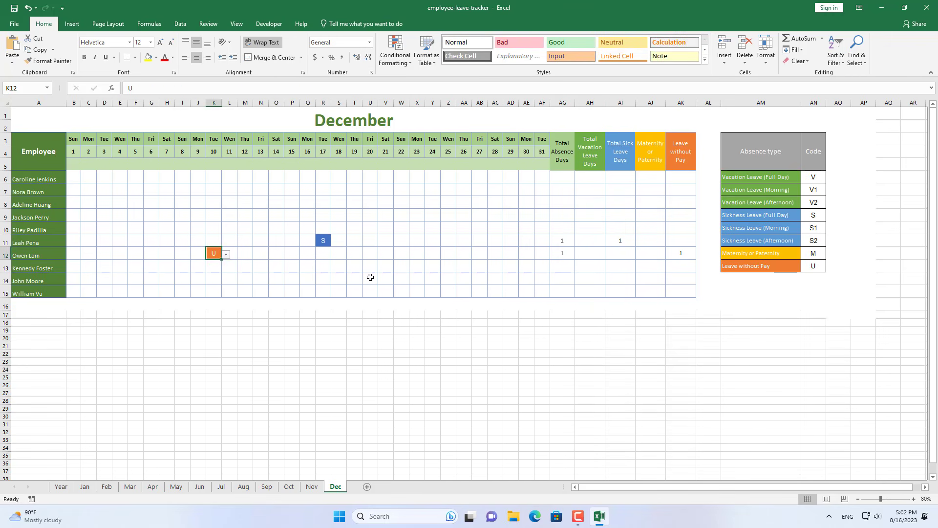
left_click(370, 277)
left_click(384, 282)
left_click(398, 280)
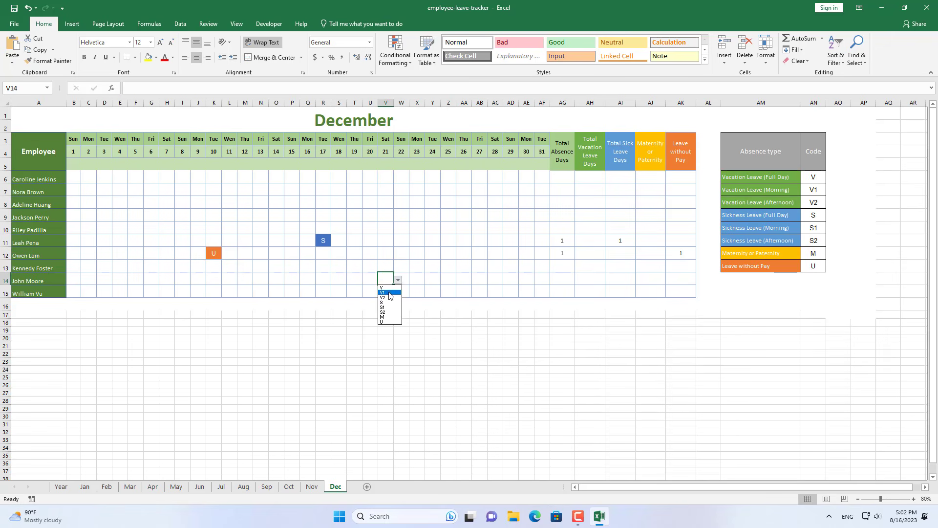
left_click(385, 293)
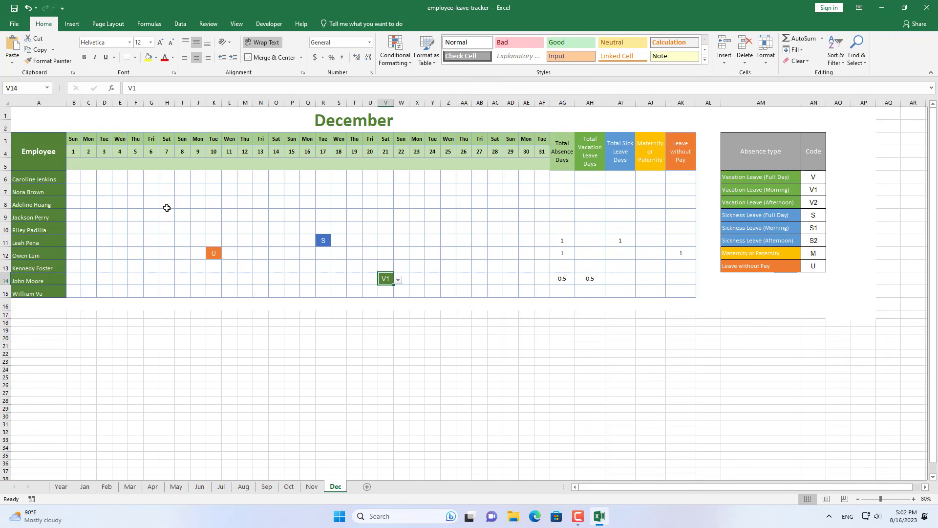
- Clear all the test absence codes from the Dec calendar grid
left_click_drag(166, 215, 431, 281)
key("Delete")
left_click(432, 264)
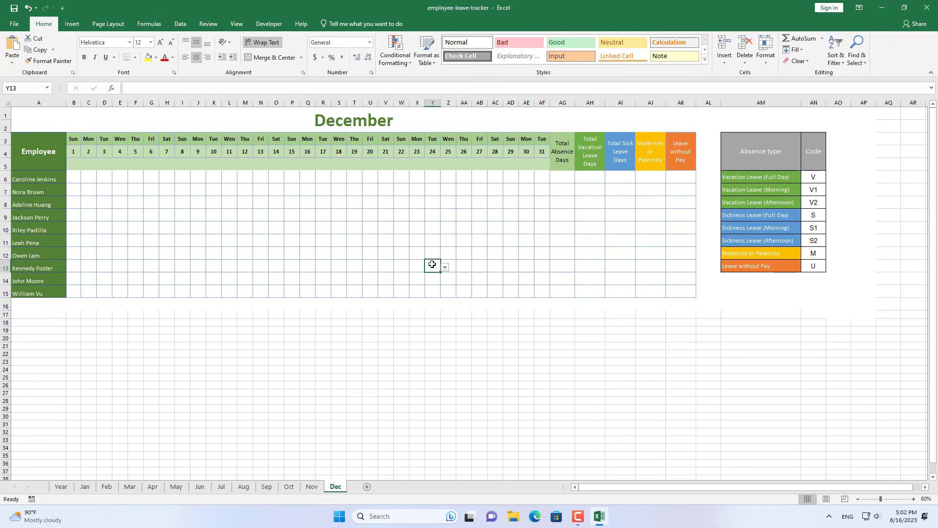
left_click(388, 224)
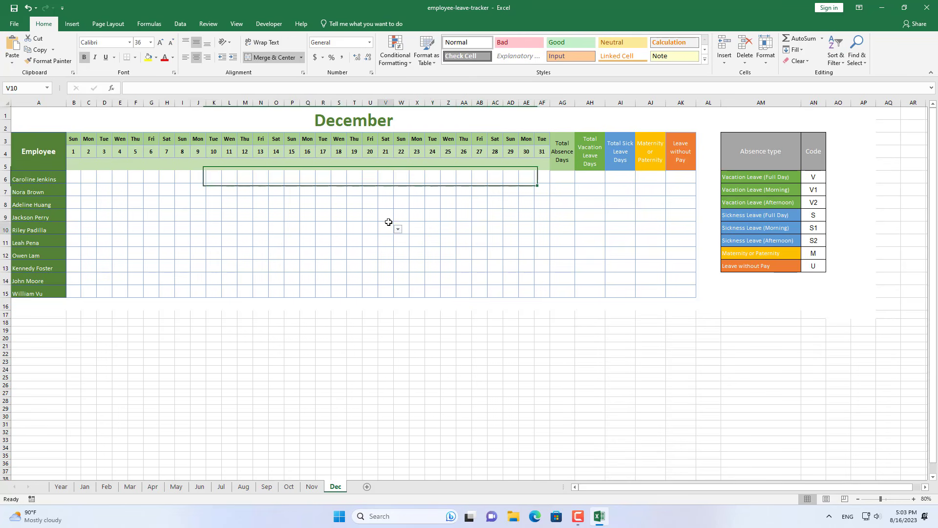
- Add a new sheet after Dec and rename it Summary
left_click(367, 486)
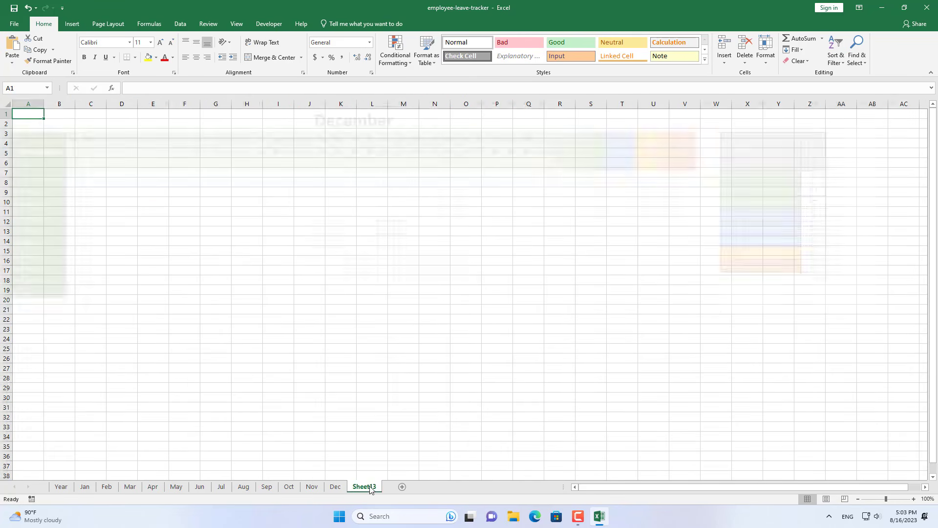
right_click(370, 486)
left_click(406, 397)
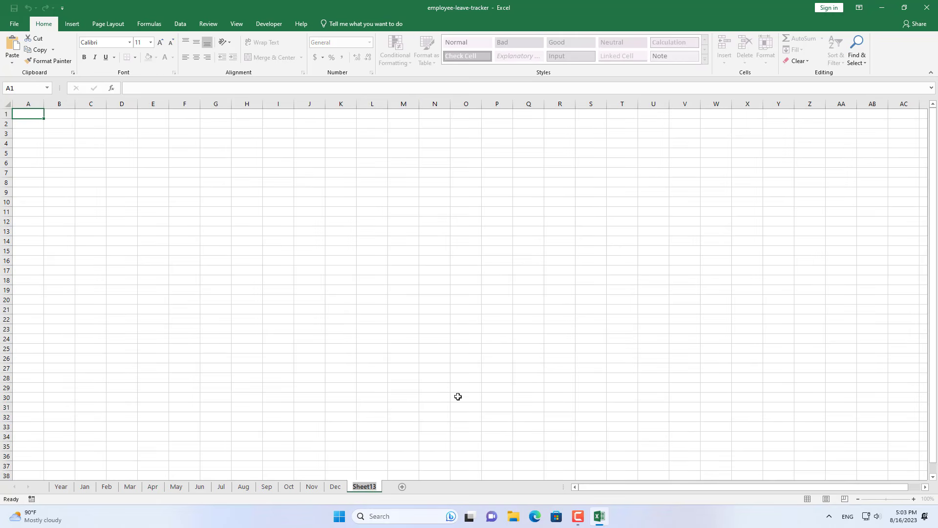
type("Summary")
key("Return")
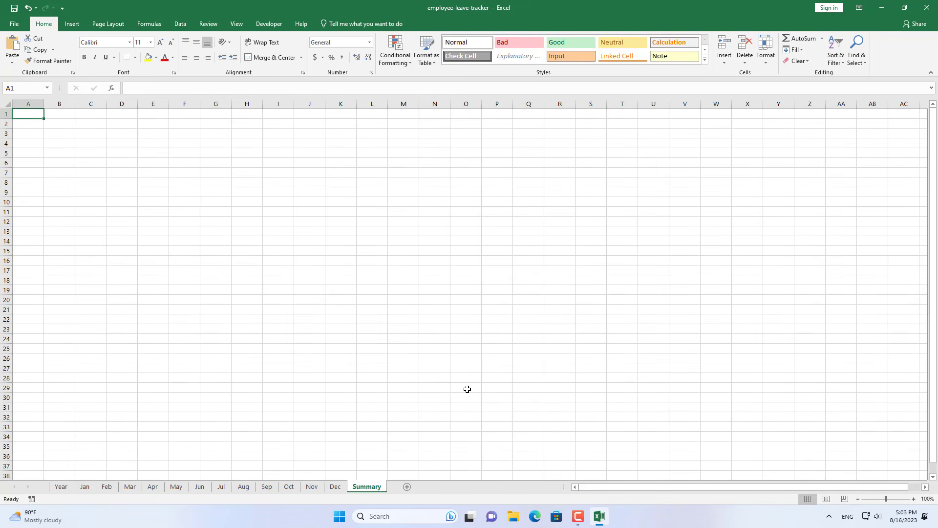
- Copy rows 3 to 15 of the Dec sheet and paste them into the Summary sheet starting at A5
left_click(337, 487)
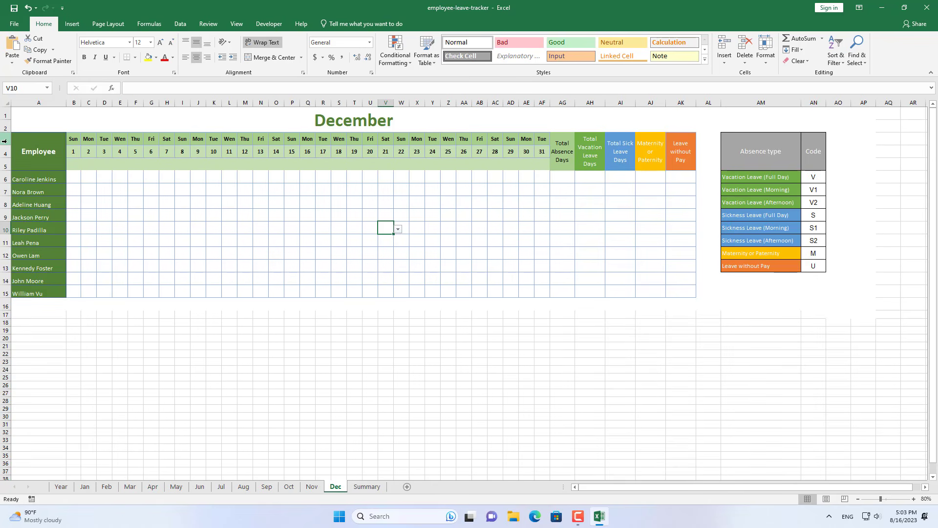
left_click_drag(6, 140, 11, 294)
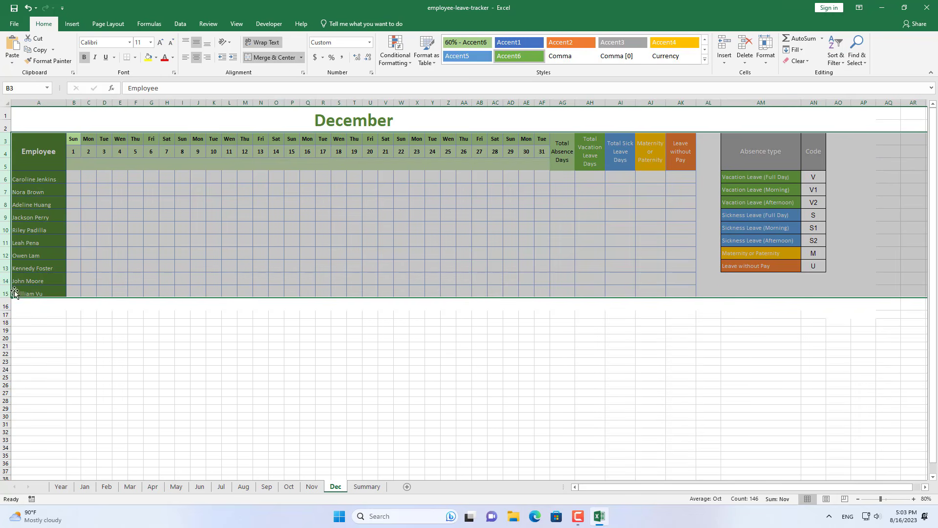
left_click(366, 486)
left_click(35, 154)
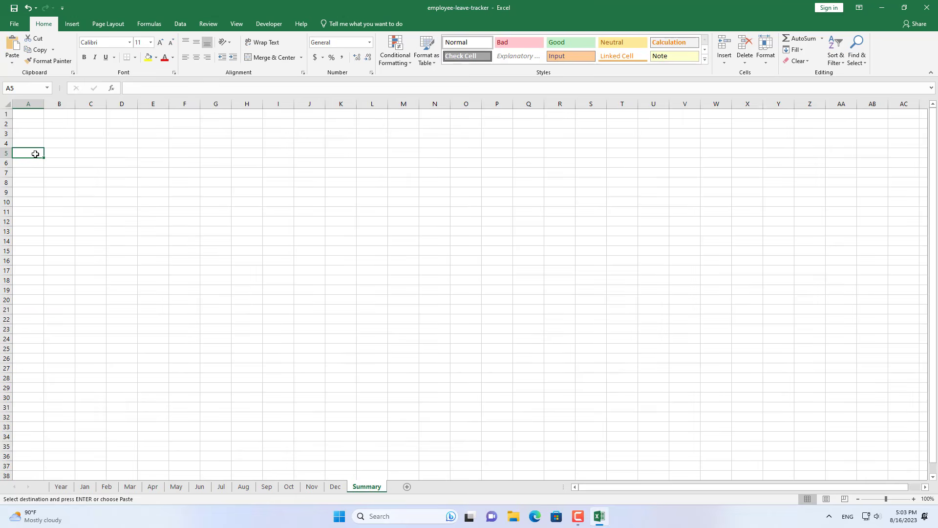
key("ctrl+v")
- Delete the calendar day columns and the absence type legend columns from the Summary sheet, keeping only the employee and leave total columns
left_click_drag(59, 104, 735, 137)
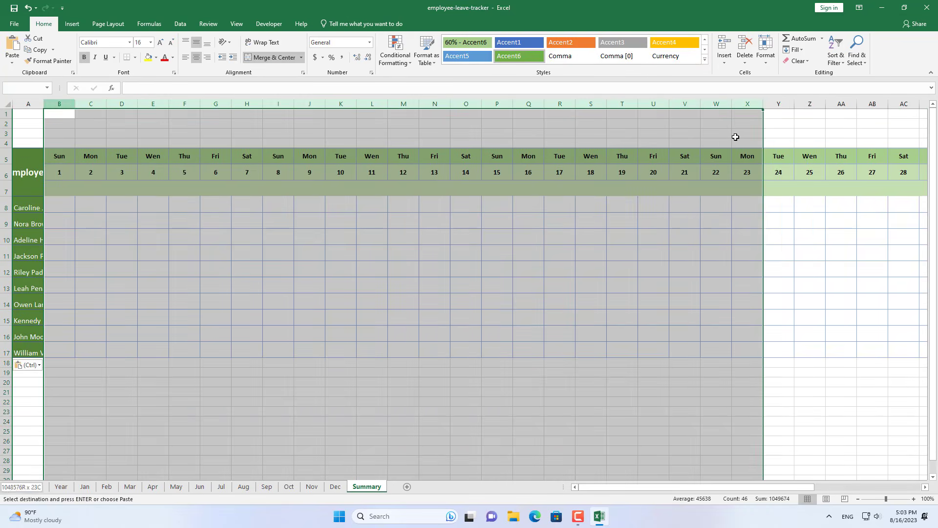
right_click(735, 137)
left_click(723, 219)
left_click_drag(466, 103, 560, 104)
right_click(553, 142)
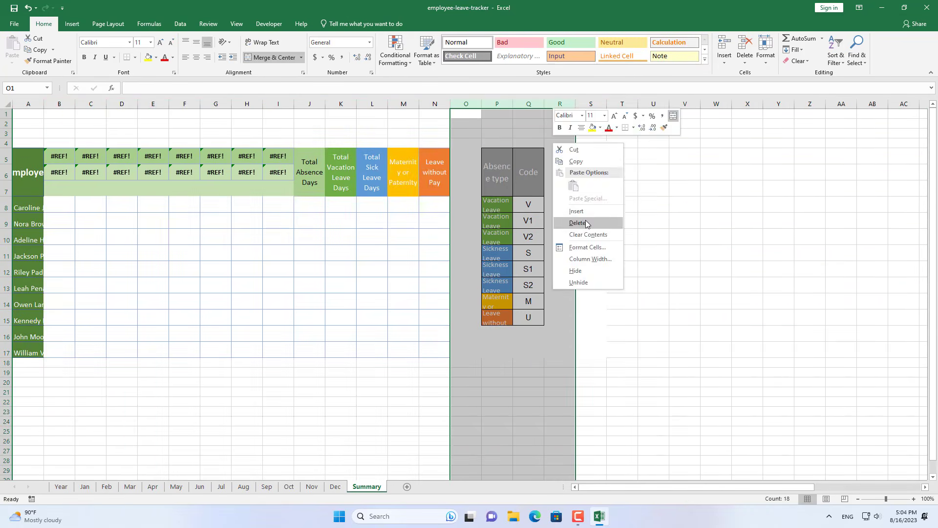
left_click(586, 224)
left_click_drag(59, 104, 278, 104)
right_click(278, 104)
left_click(294, 184)
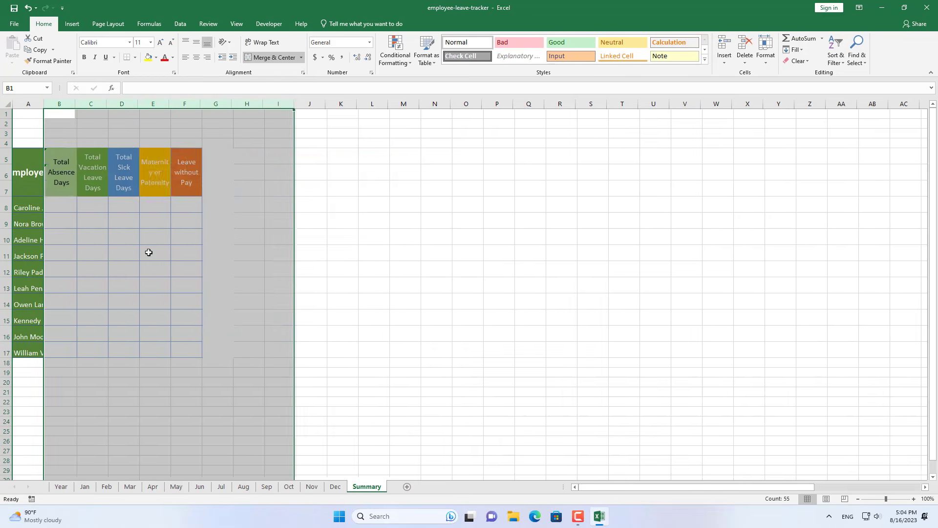
left_click(148, 252)
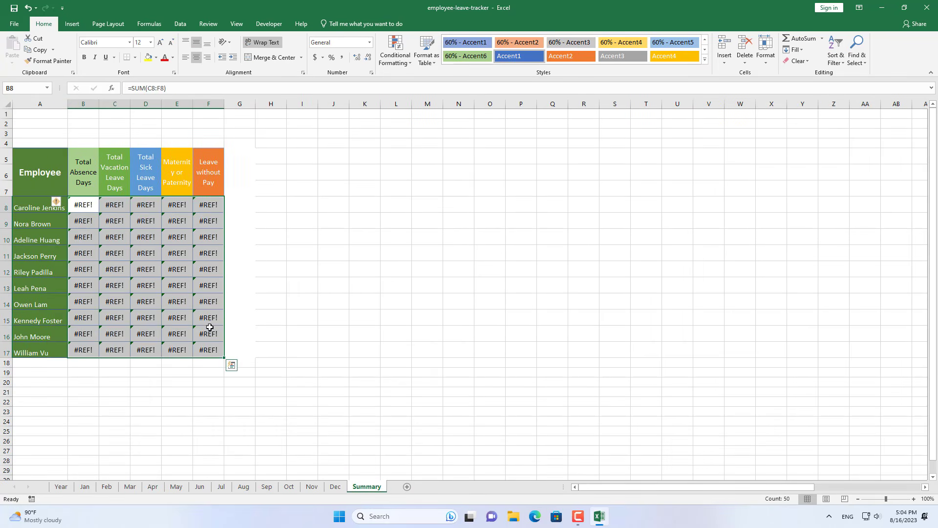
- Clear the broken formulas in B8:F17 and widen columns B to F equally so the headers fit
key("Delete")
left_click_drag(83, 103, 252, 104)
left_click(215, 220)
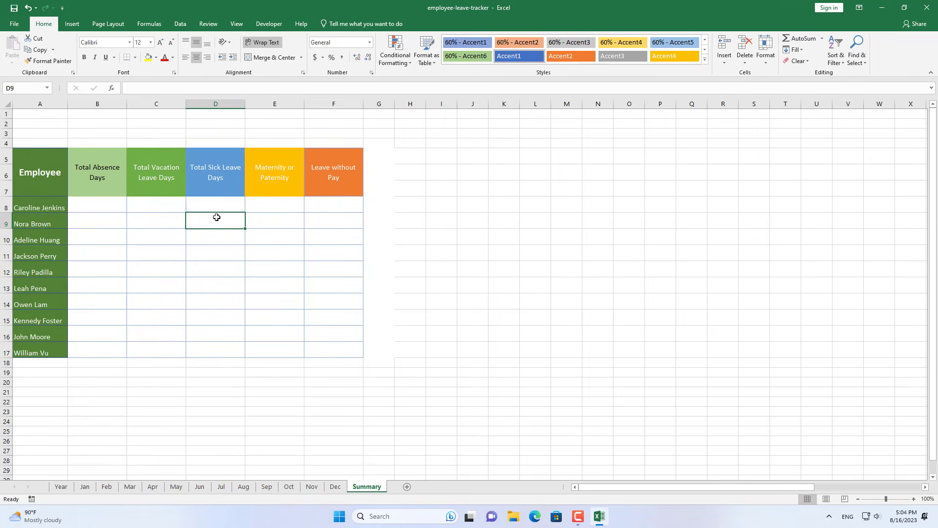
- Merge and center A2:F2 on the Summary sheet and enter the title Year Summary
left_click_drag(63, 124, 334, 123)
left_click(273, 57)
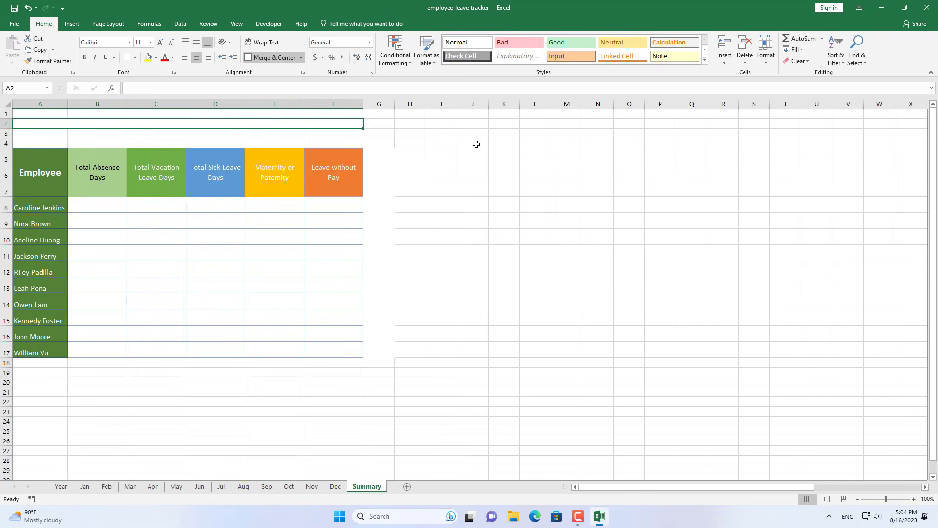
type("Year Summa")
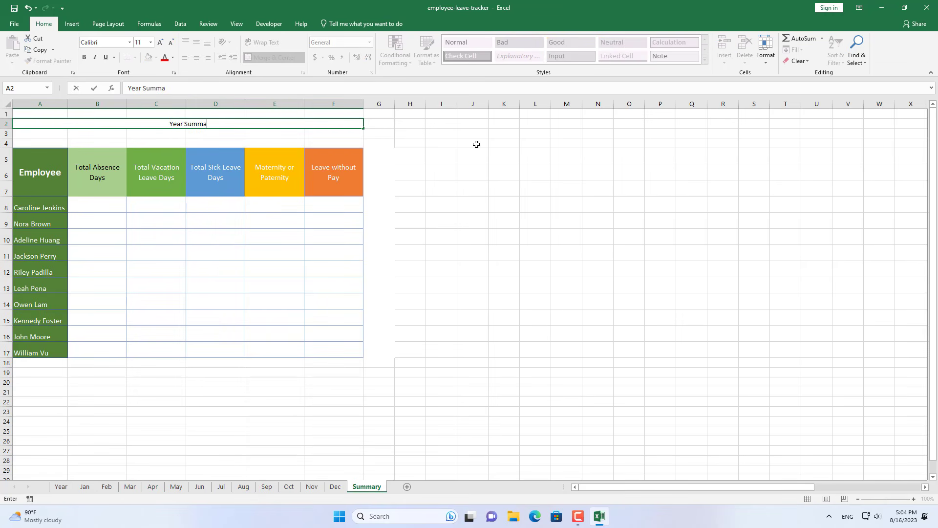
type("ry")
key("Return")
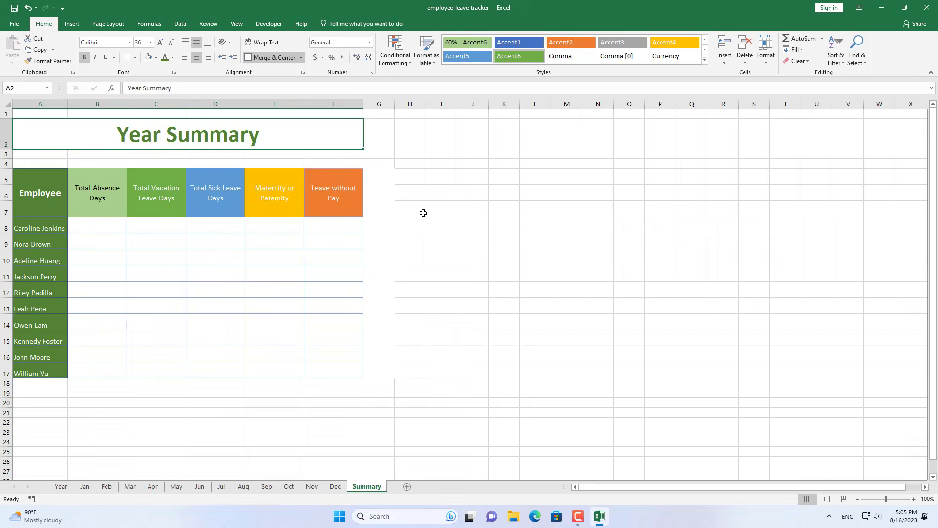
- Delete the Cell Value = 0 conditional formatting rule from B8:F17 on the Summary sheet
left_click_drag(97, 225, 331, 373)
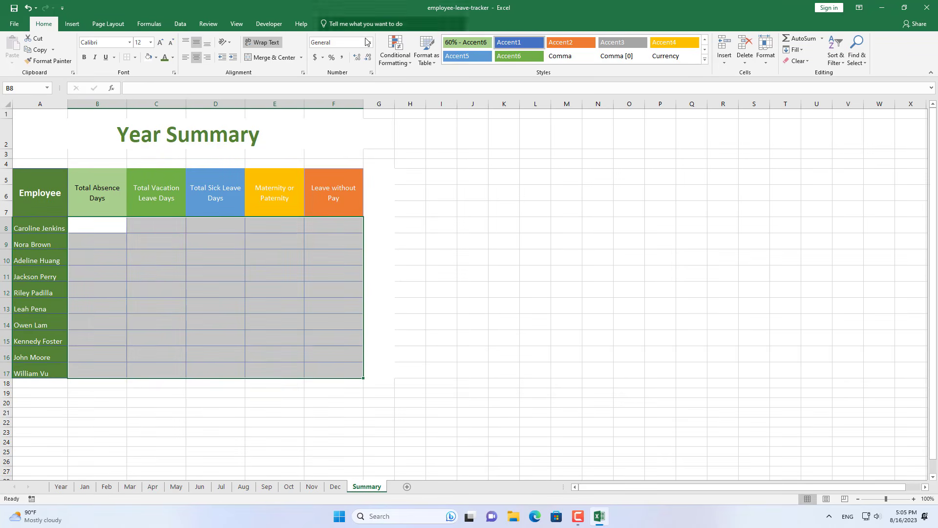
left_click(410, 63)
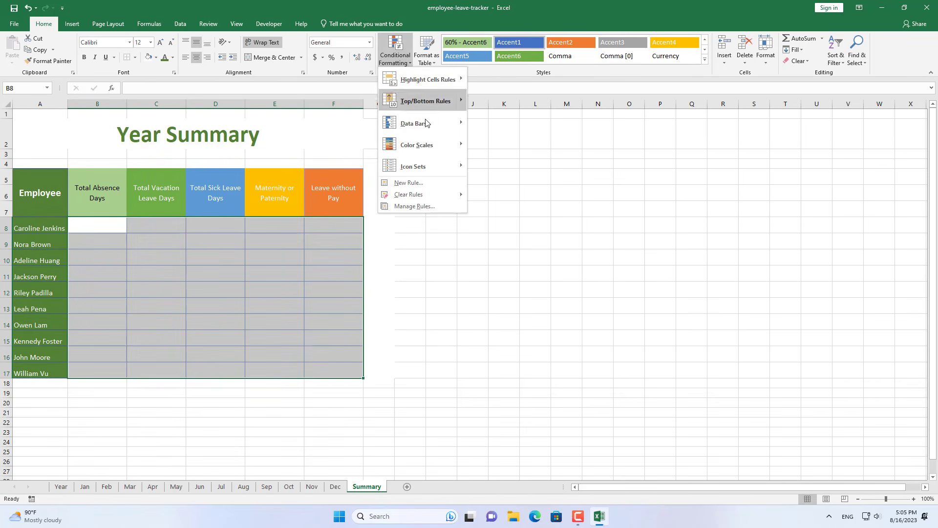
left_click(415, 207)
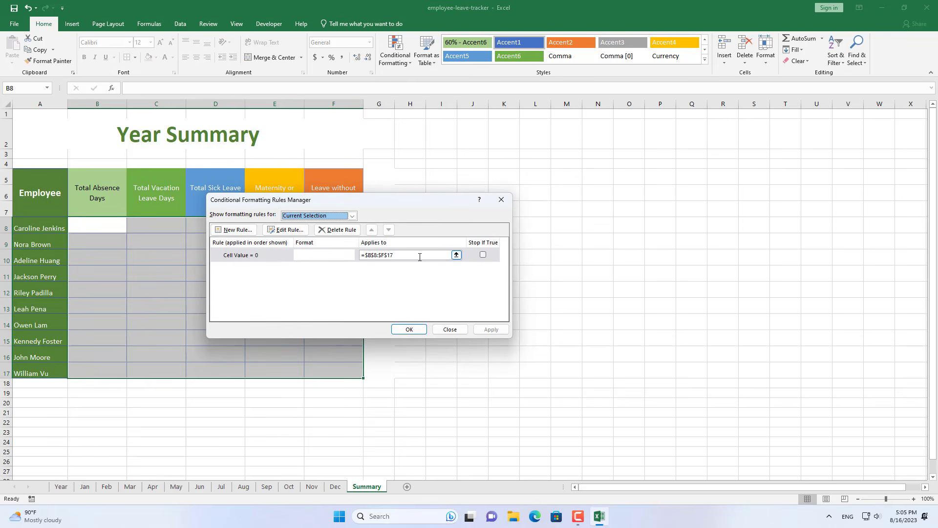
left_click(483, 255)
left_click(347, 231)
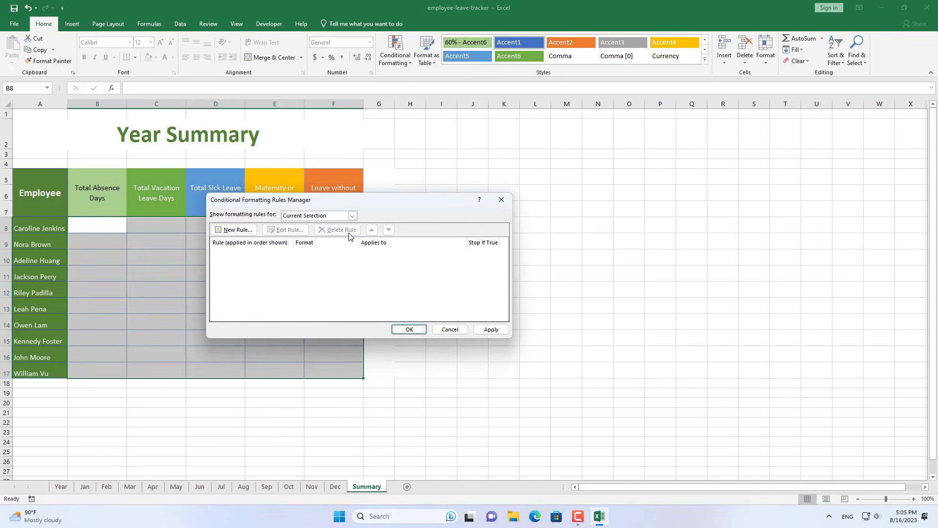
left_click(412, 326)
- Start the vacation total formula in C8 of the Summary sheet as =Jan!AH6+Feb!AH6+Mar!AH6
left_click(178, 224)
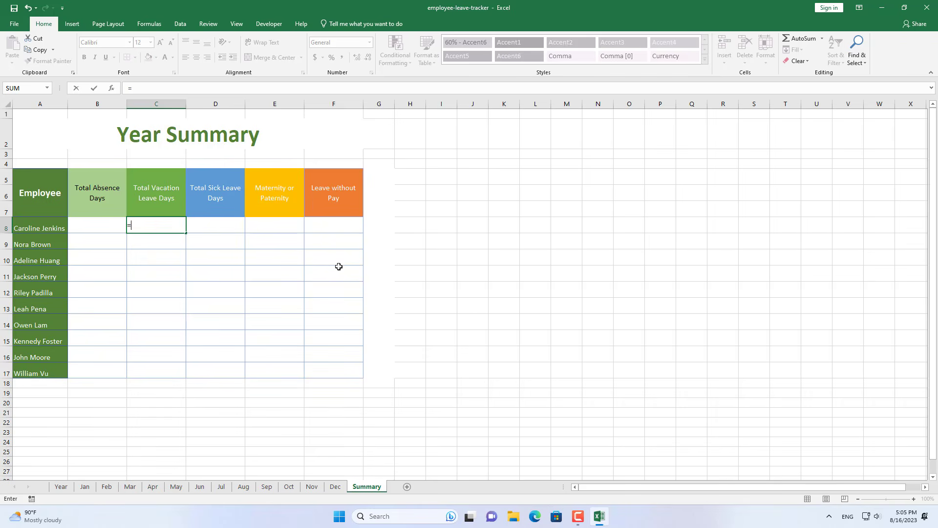
left_click(88, 487)
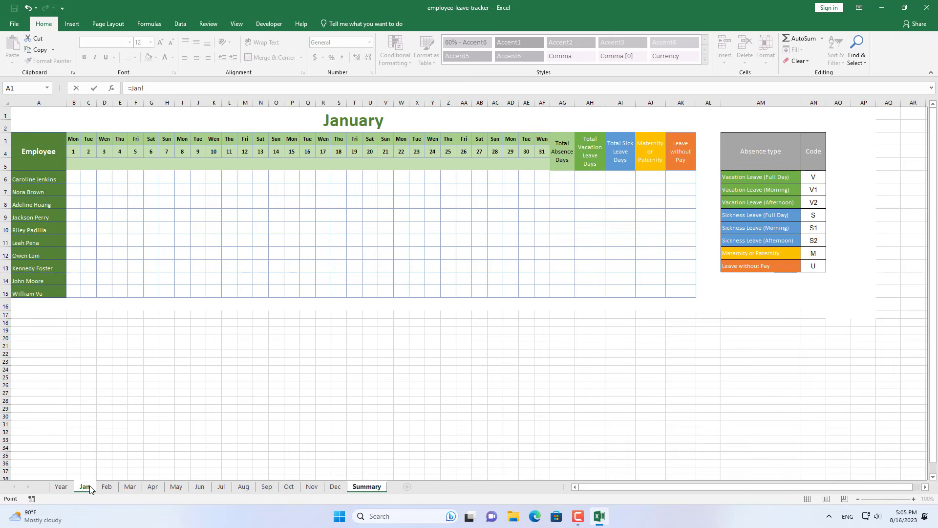
left_click(590, 178)
type("+")
left_click(106, 486)
left_click(591, 177)
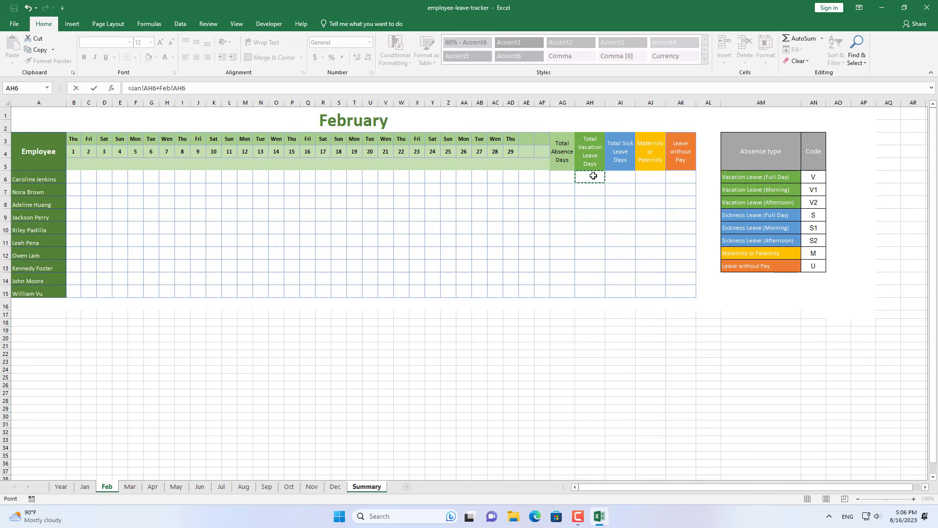
type("+")
key("ctrl+Page_Down")
left_click(599, 177)
type("+Mar!AH6+")
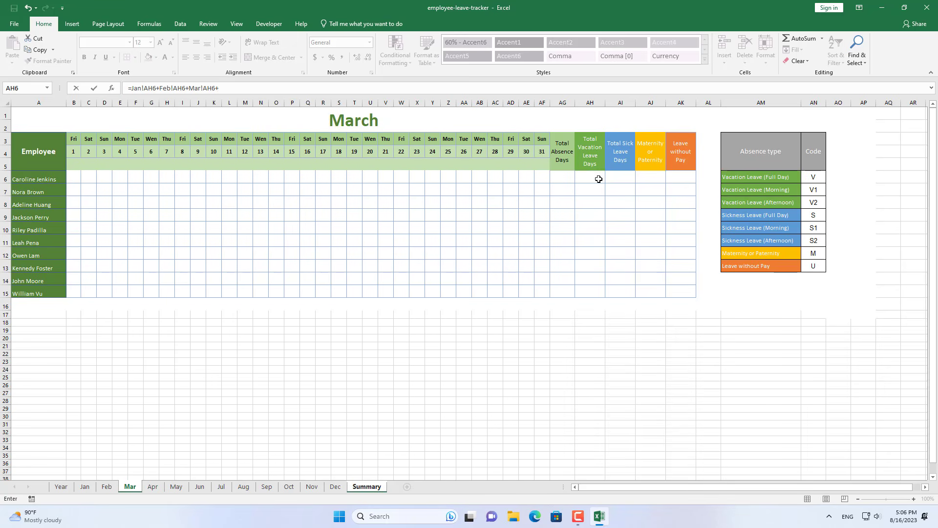
- Extend the vacation total formula in C8 of the Summary sheet with Apr!AG6+May!AH6+Jun!AG6
key("ctrl+Page_Down")
left_click(584, 177)
type("+")
left_click(176, 486)
left_click(590, 177)
type("+")
key("ctrl+Page_Down")
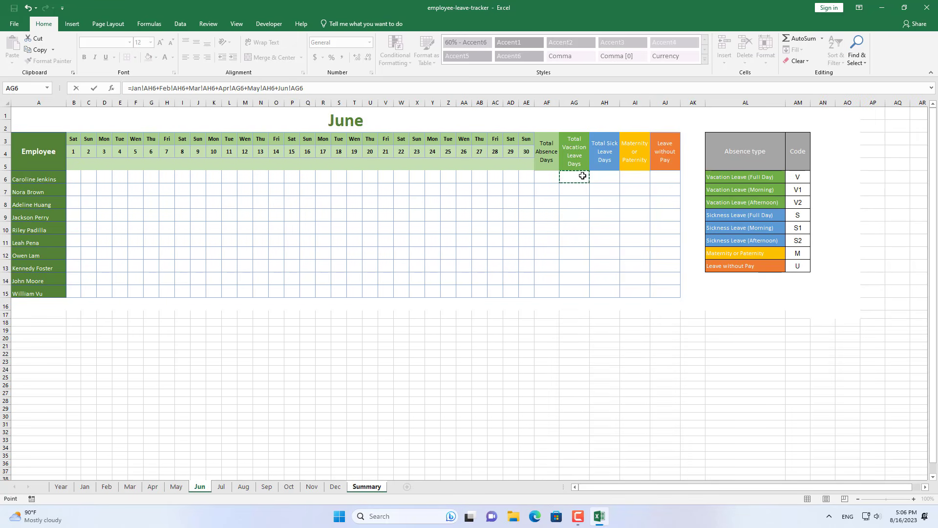
left_click(584, 177)
type("+")
- Continue the vacation total formula with Jul!AH6+Aug!AH6+Sep!AG6
key("ctrl+Page_Down")
left_click(590, 177)
key("ctrl+Page_Down")
left_click(597, 178)
type("+Jul!AH6+Aug!AH6")
key("ctrl+Page_Down")
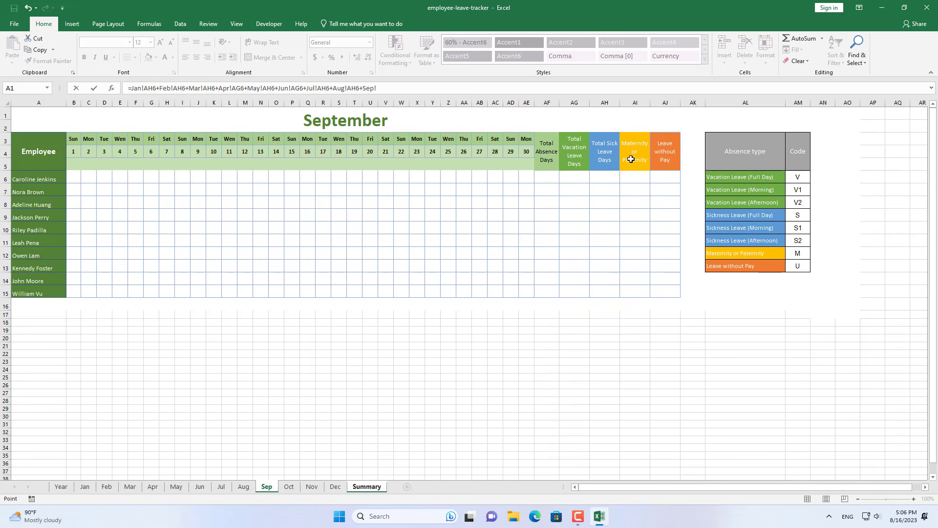
left_click(562, 177)
type("+")
- Complete the vacation total formula with Oct!AH6+Nov!AG6+Dec!AH6 and enter it in C8
key("ctrl+Page_Down")
left_click(596, 178)
type("+")
key("ctrl+Page_Down")
left_click(562, 177)
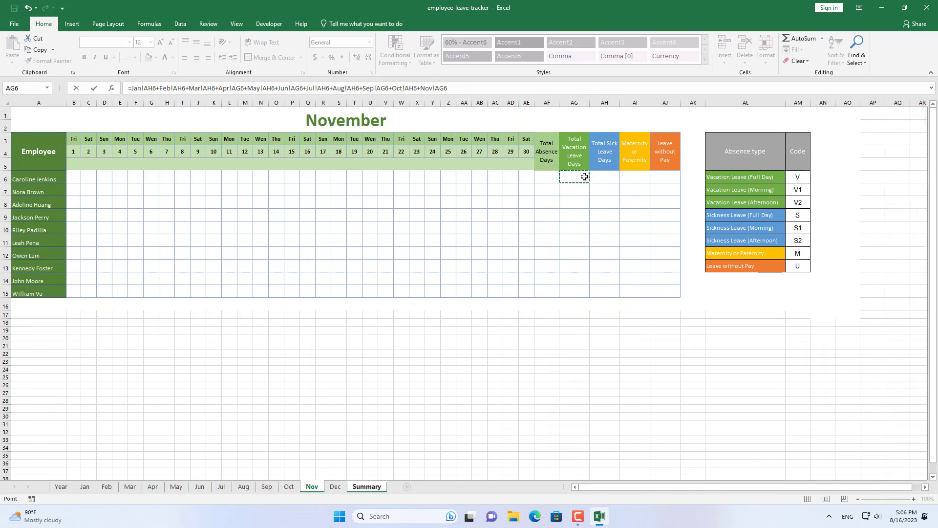
type("+")
key("ctrl+Page_Down")
left_click(598, 177)
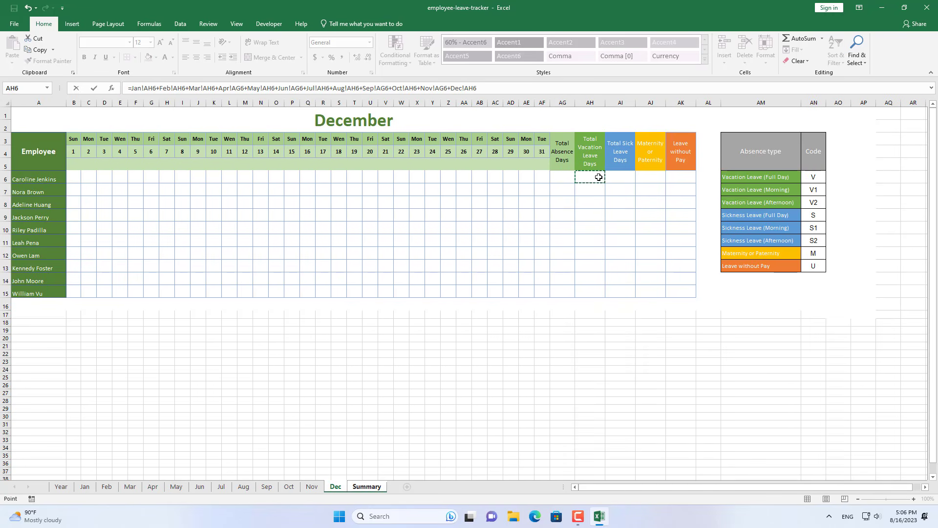
key("Return")
left_click(155, 224)
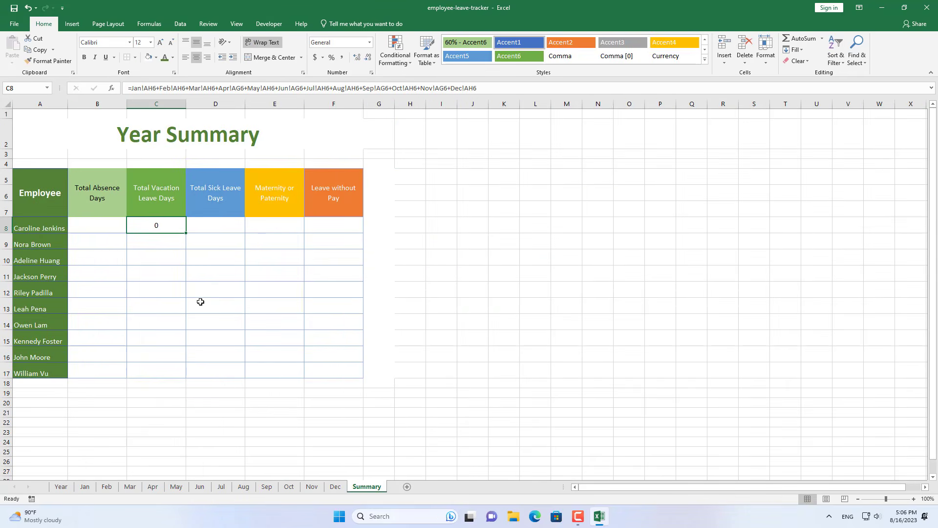
- On the Jan sheet, choose absence codes S1 in G6, V2 in O7, V1 in N9 and S in I11
left_click(84, 486)
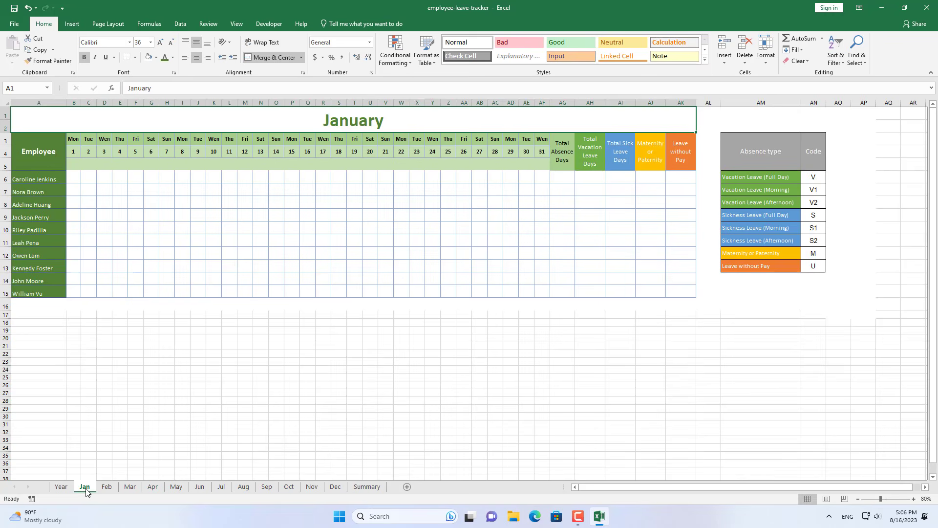
left_click(151, 177)
left_click(163, 179)
left_click(153, 206)
left_click(277, 190)
left_click(288, 191)
left_click(278, 209)
left_click(261, 216)
left_click(273, 217)
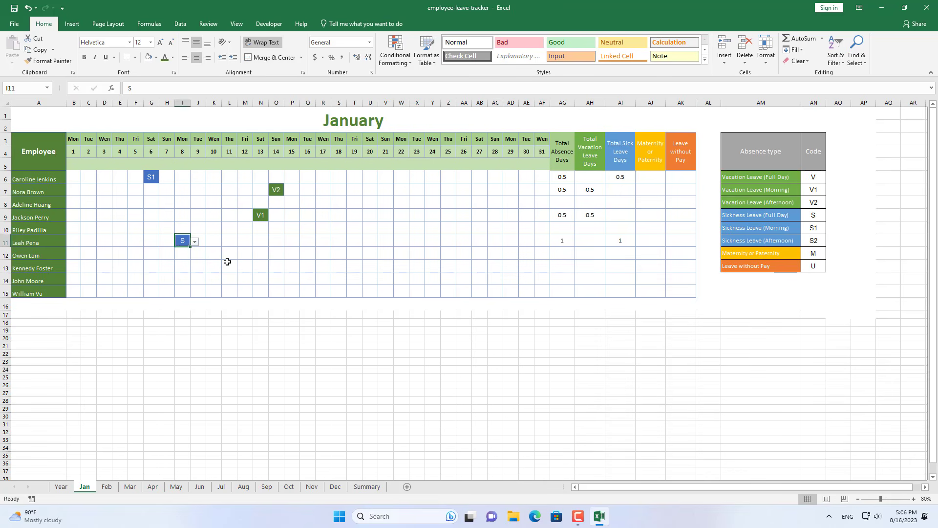
- On the Jan sheet, choose absence codes S in O12, M in Q13, U in P14 and V in Z15
left_click(277, 253)
left_click(288, 255)
left_click(277, 277)
left_click(307, 267)
left_click(319, 268)
left_click(307, 305)
left_click(292, 279)
left_click(304, 280)
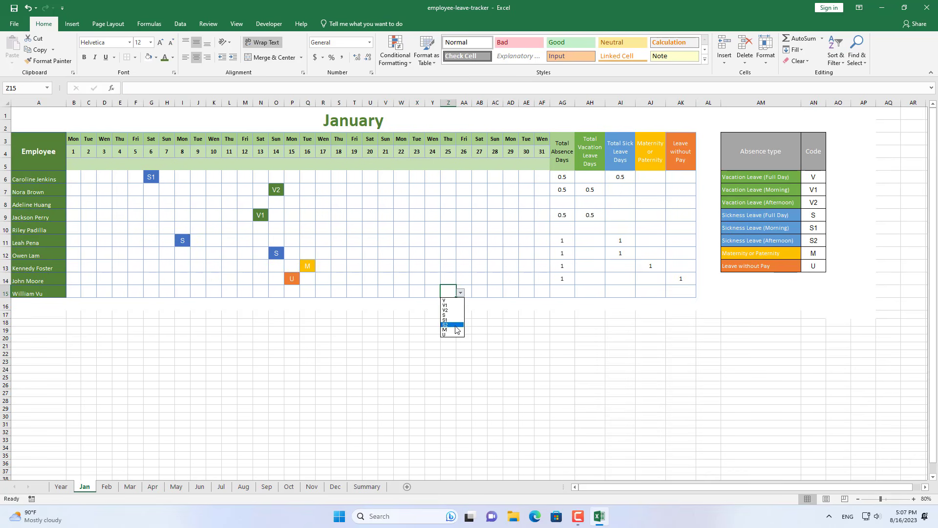
left_click(444, 300)
- Choose a half-day vacation code for the first employee on January 18, in S6
left_click(338, 177)
left_click(351, 178)
left_click(340, 191)
- Fill the vacation total formula from C8 on the Summary sheet across and down through F17
left_click(385, 486)
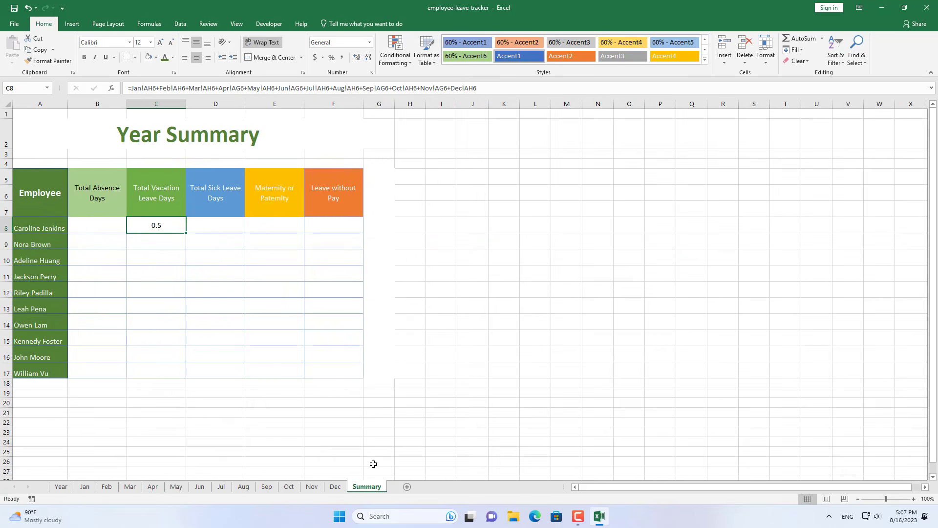
left_click_drag(186, 234, 348, 377)
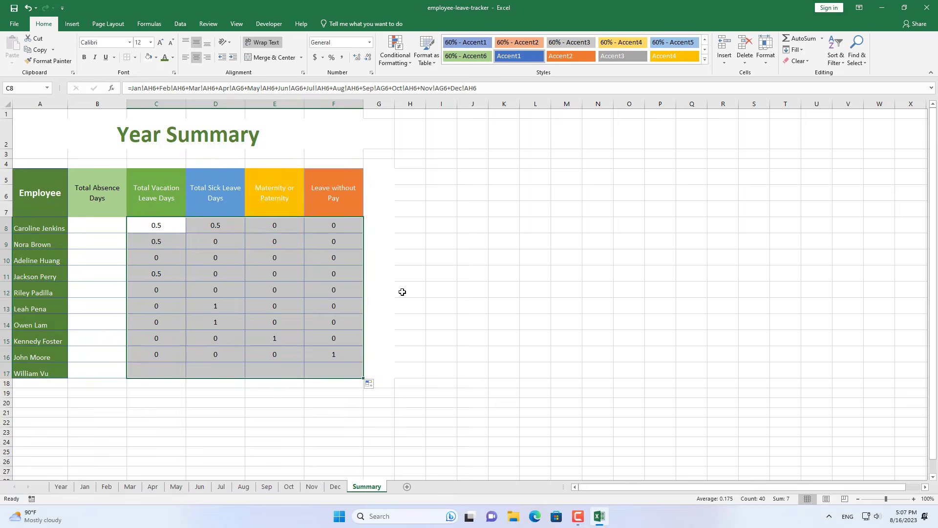
left_click_drag(157, 254, 96, 226)
- Calculate total absence days in B8 with =SUM(C8:F8) and fill the formula down to B17
left_click(102, 224)
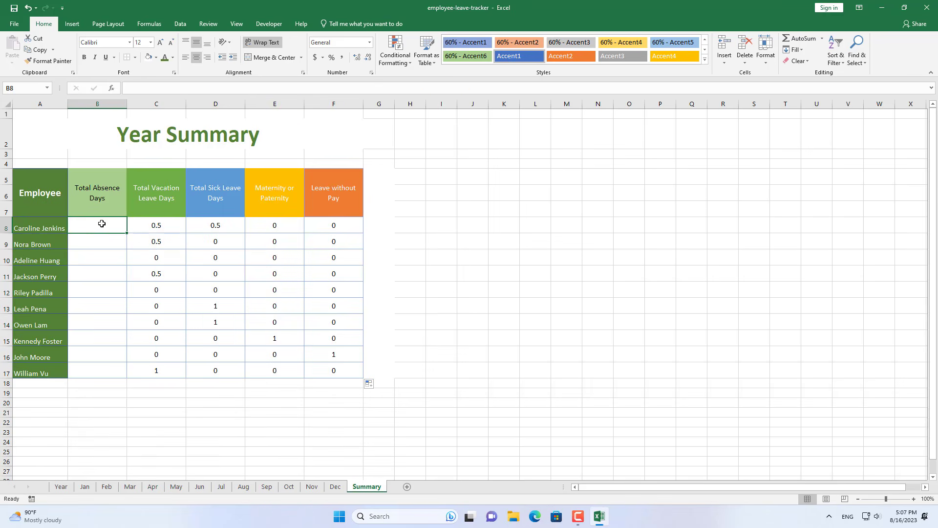
left_click(796, 40)
left_click(148, 227)
left_click_drag(254, 227, 339, 224)
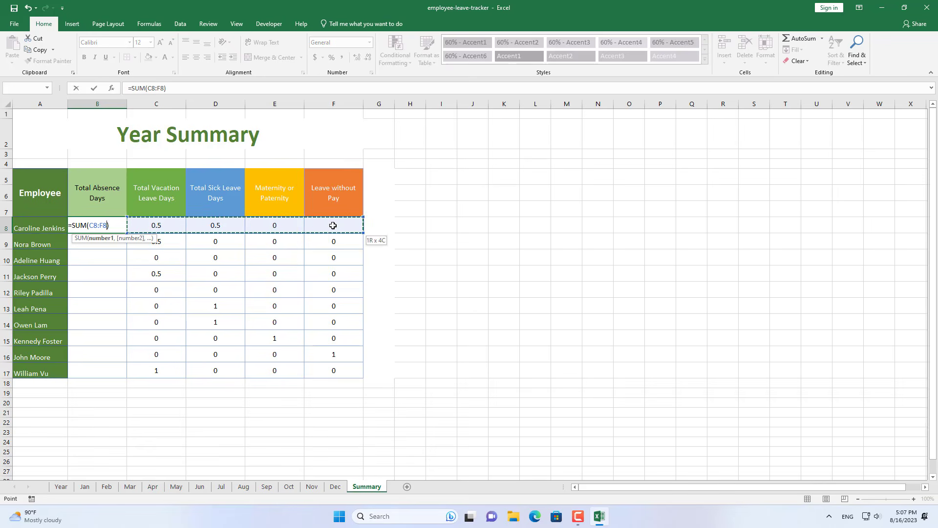
key("Return")
left_click(99, 226)
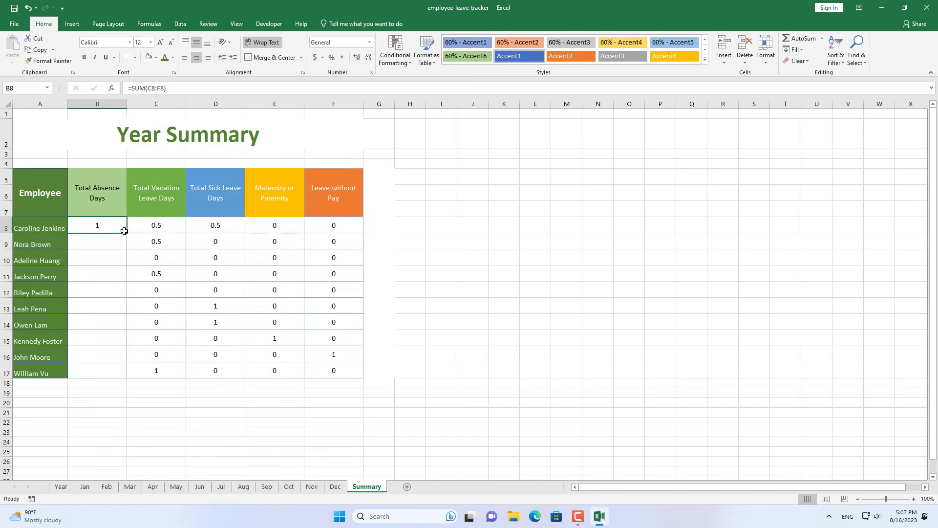
left_click_drag(126, 235, 124, 375)
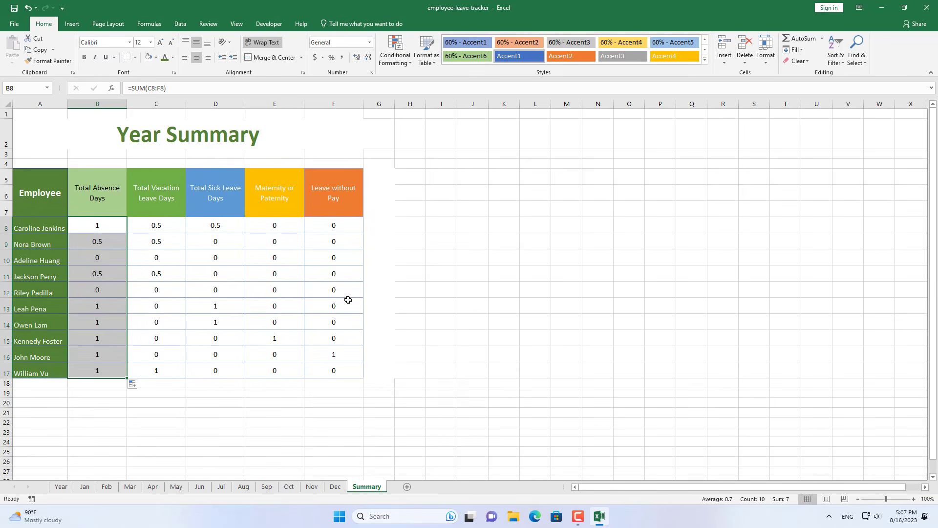
- Start a conditional formatting rule for B8:F17 on the Summary sheet that targets cell values equal to 0
left_click_drag(113, 230, 317, 367)
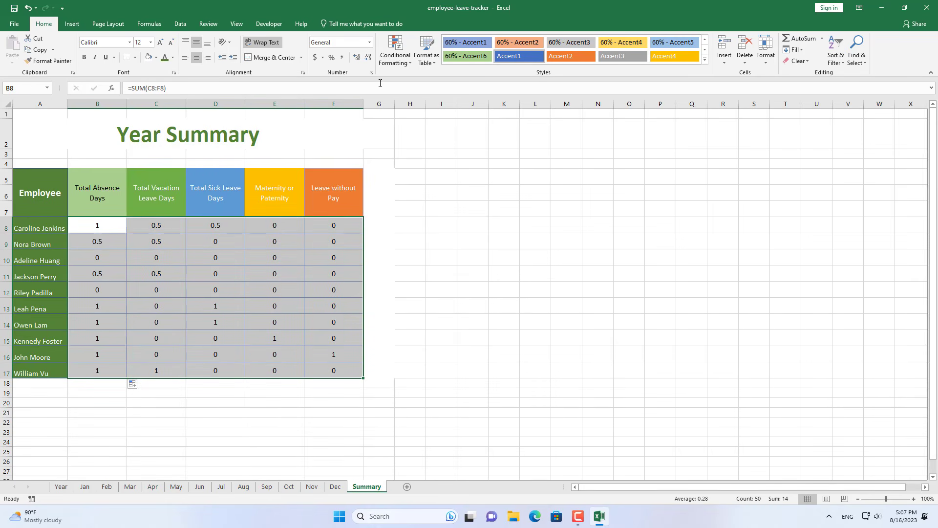
left_click(411, 63)
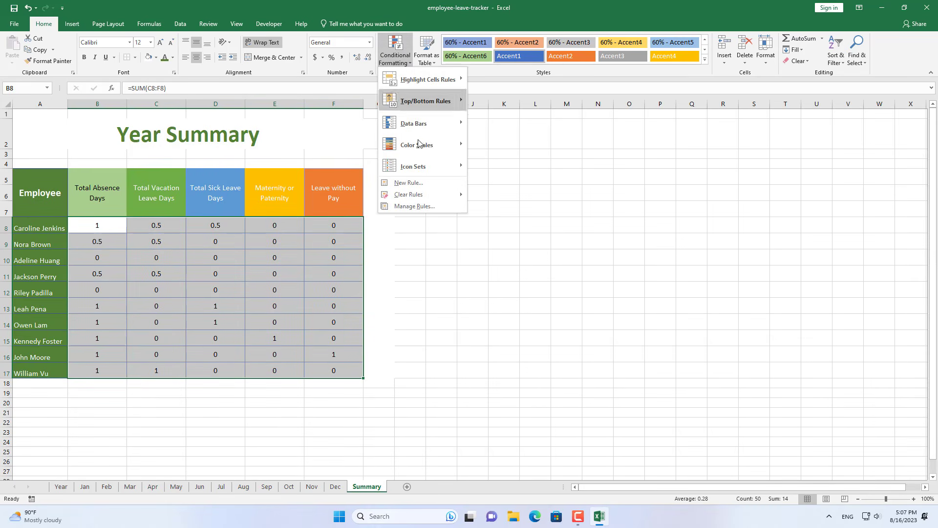
left_click(417, 205)
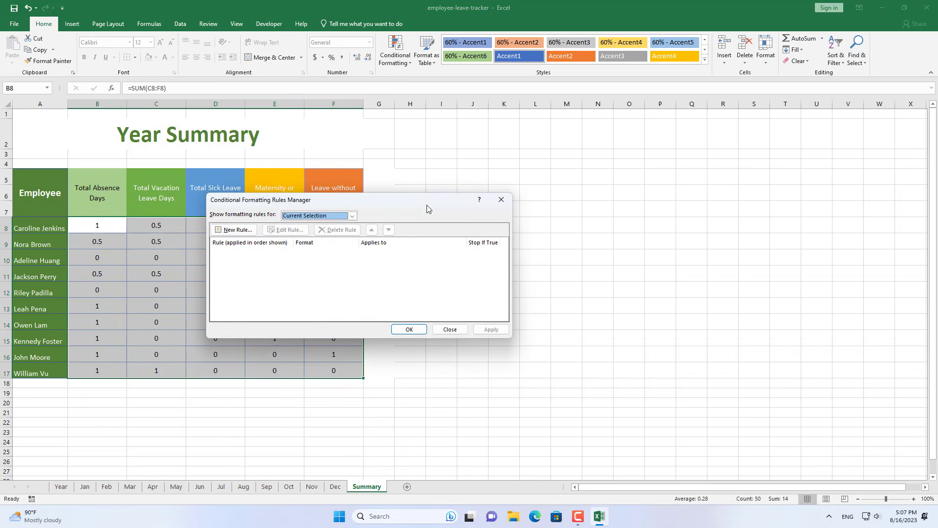
left_click(236, 230)
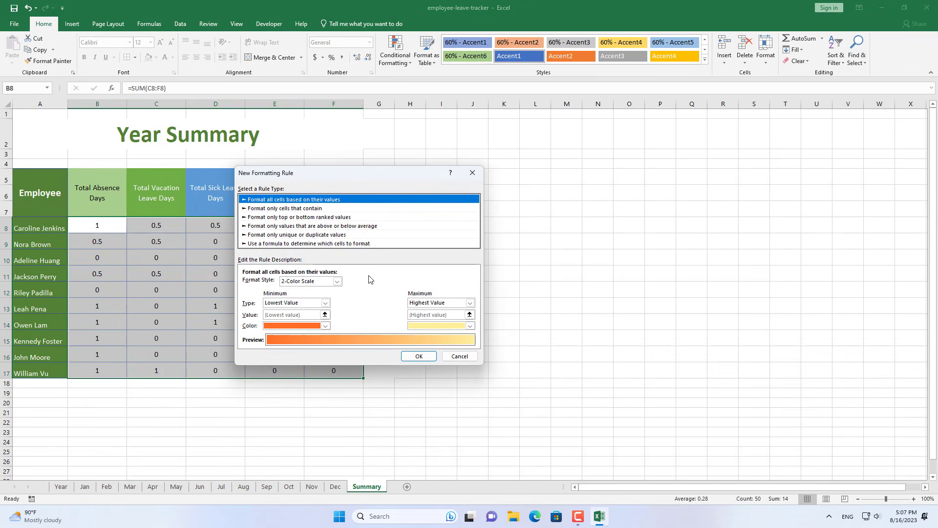
left_click(317, 208)
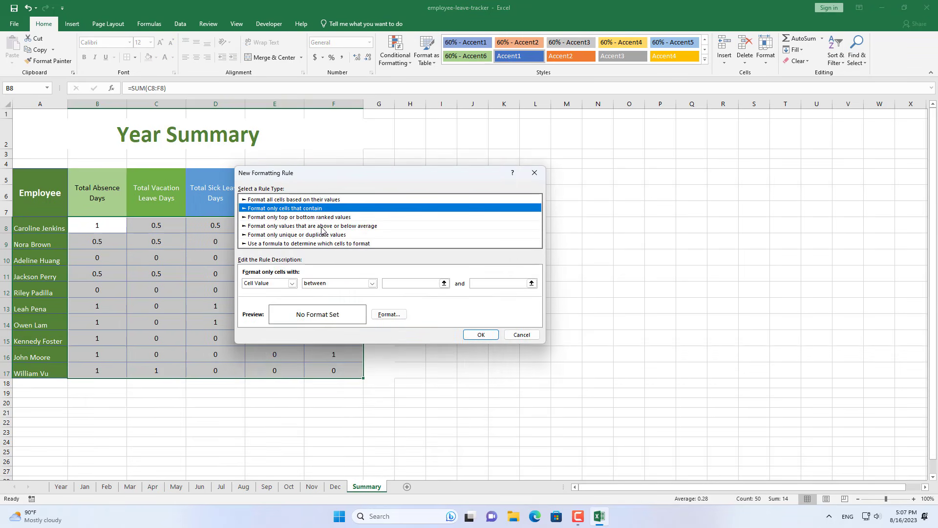
left_click(349, 283)
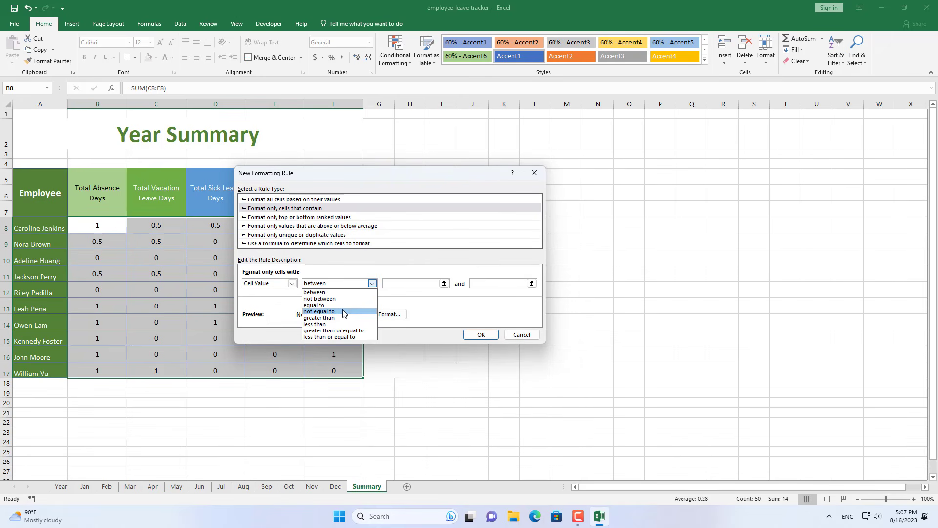
left_click(342, 305)
left_click(398, 284)
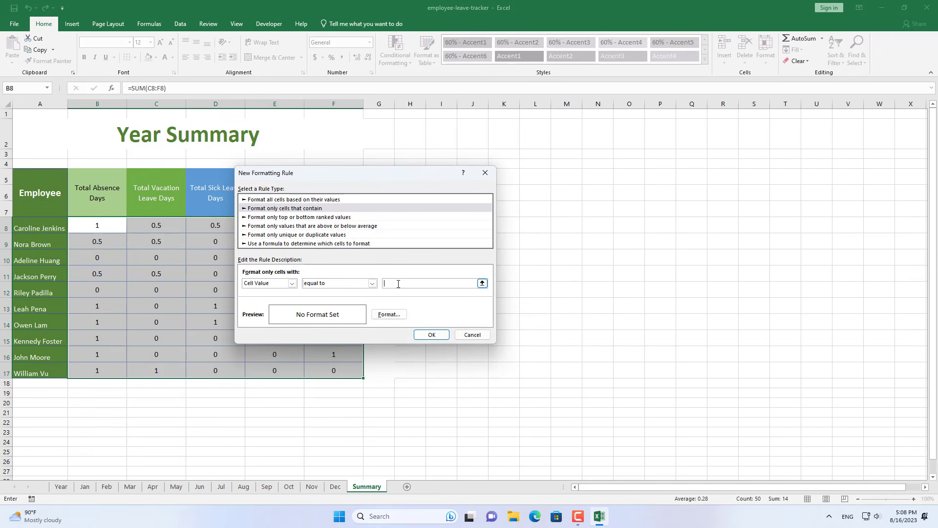
- Set the zero-value rule's font color to white and apply the rule to B8:F17
left_click(389, 315)
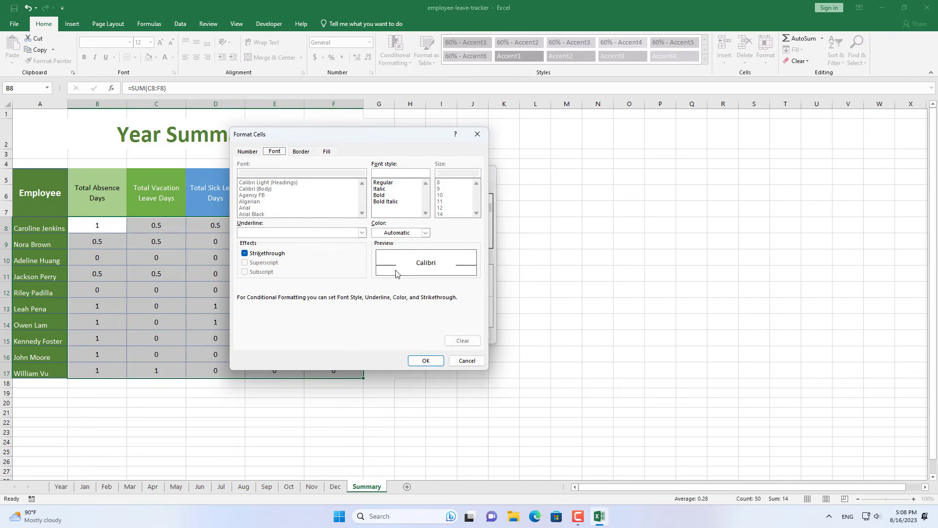
left_click(393, 236)
left_click(379, 275)
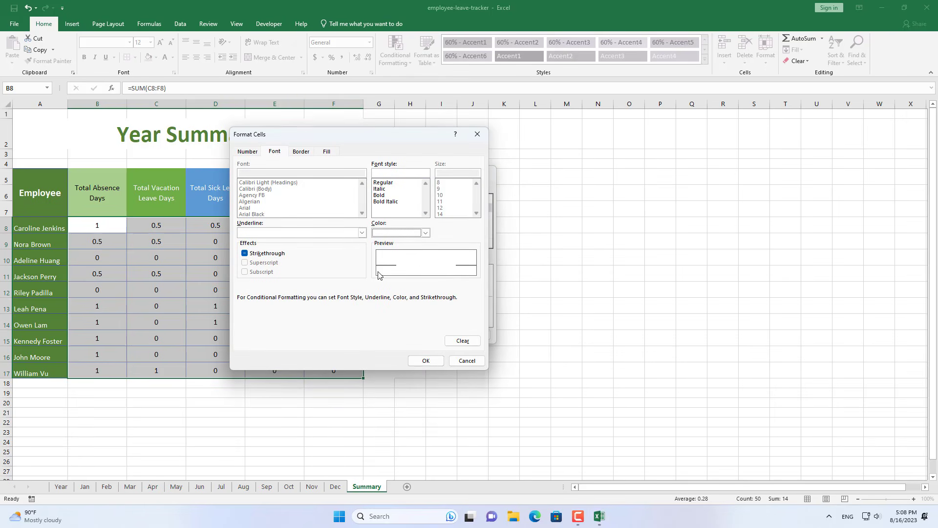
left_click(423, 360)
left_click(422, 335)
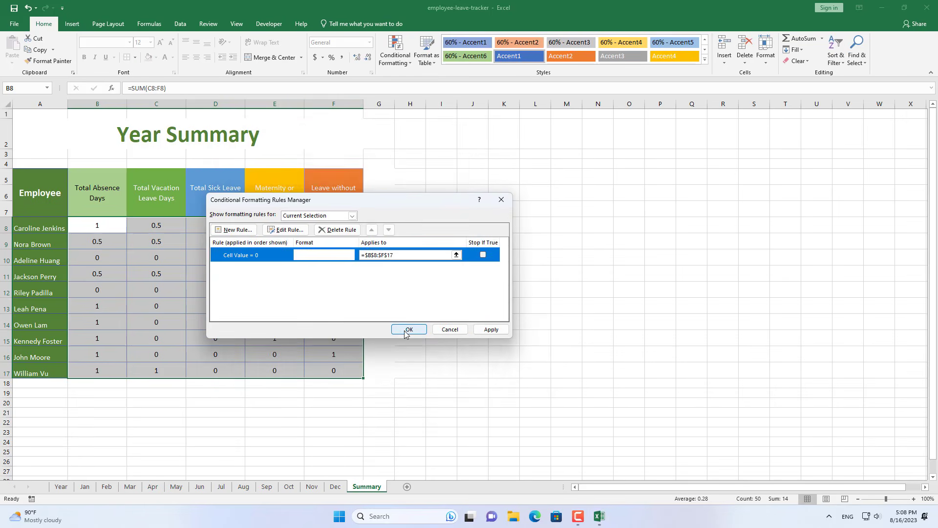
left_click(406, 329)
left_click(213, 270)
left_click_drag(106, 231, 333, 371)
left_click(404, 276)
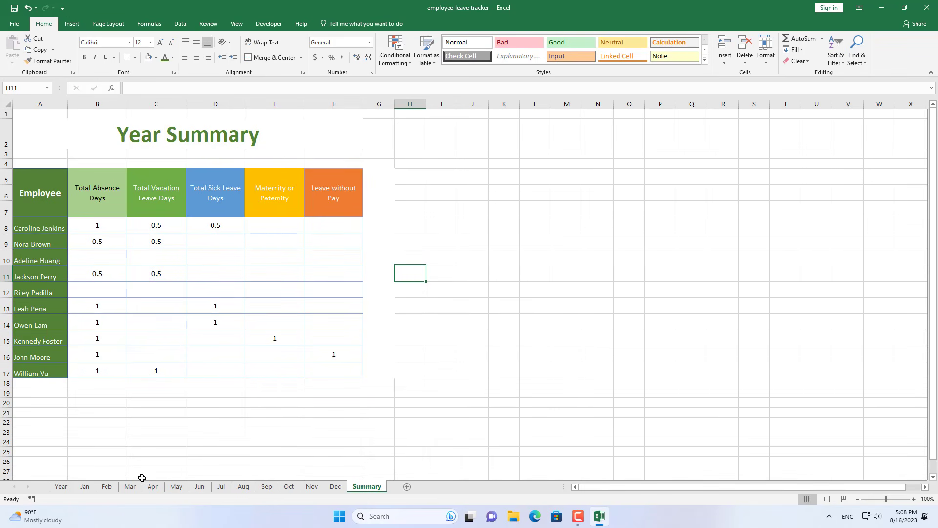
- Go through the monthly sheets from Jan to Jul and choose a sample absence code in J11 of Jul
left_click(85, 487)
left_click(107, 486)
left_click(129, 486)
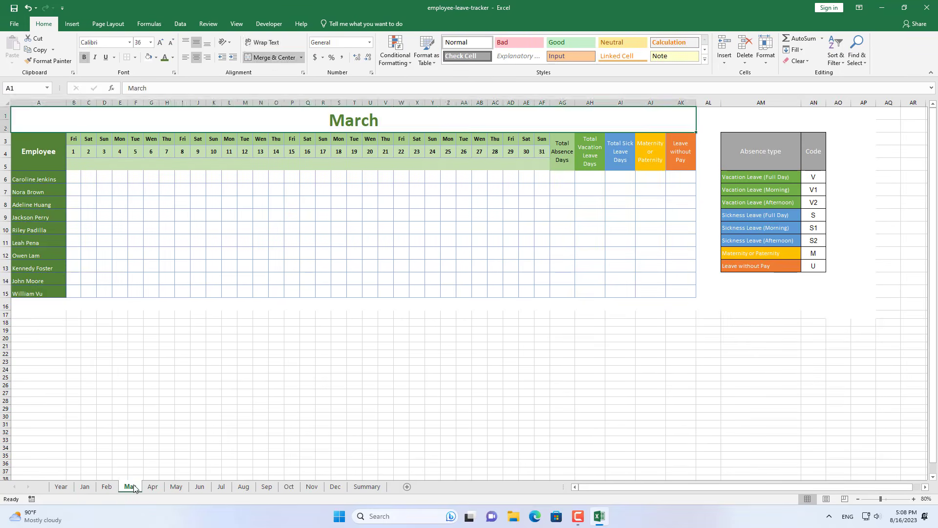
left_click(152, 486)
left_click(176, 486)
left_click(200, 486)
left_click(222, 486)
left_click(210, 242)
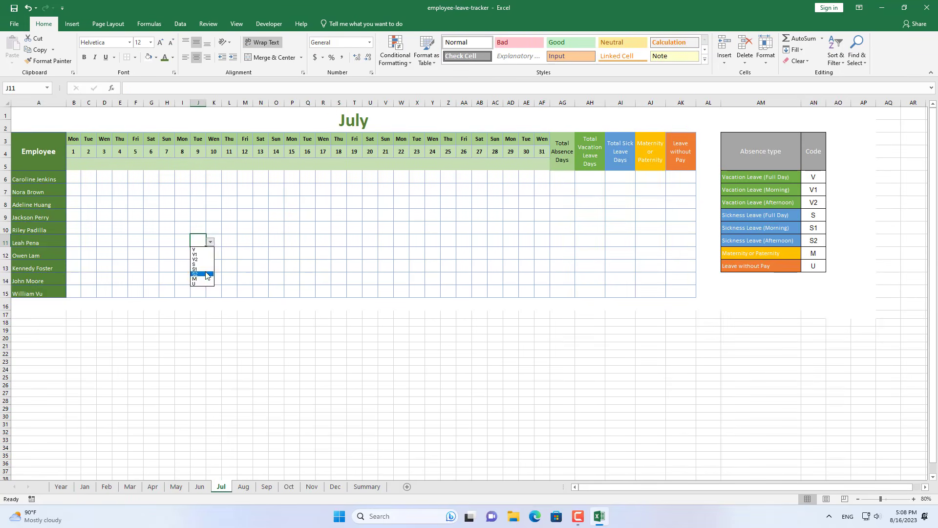
- Enter sample absence codes on the Aug to Dec sheets, including S in K11 of Nov and S in U10 of Dec
left_click(243, 486)
left_click(429, 216)
left_click(266, 486)
left_click(257, 267)
left_click(288, 486)
left_click(398, 229)
left_click(218, 264)
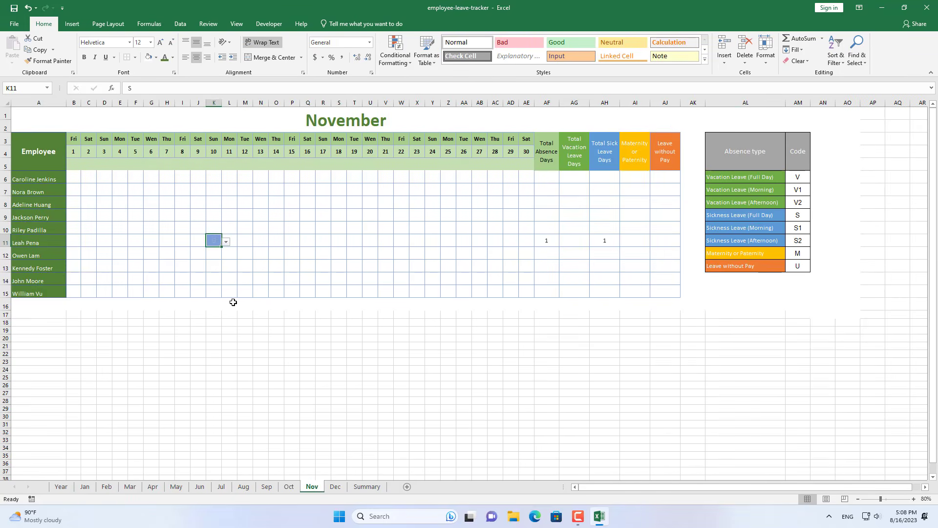
left_click(373, 252)
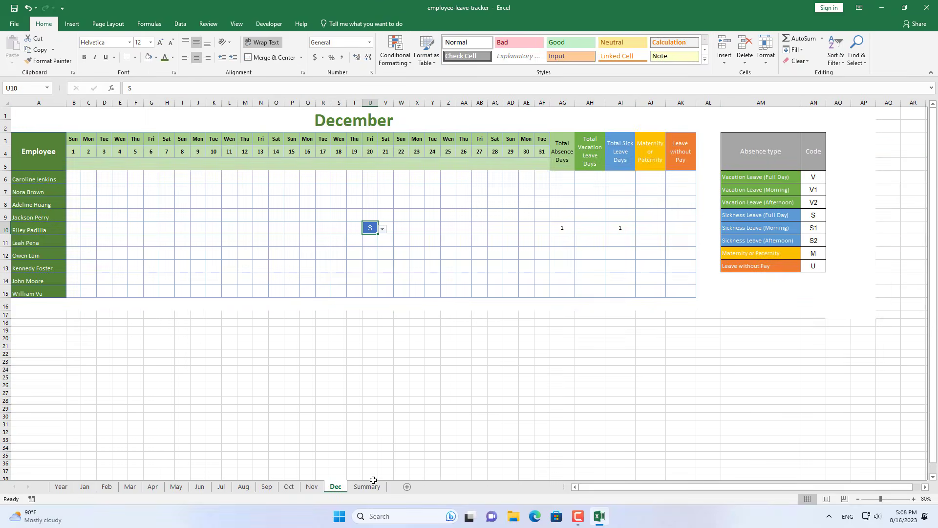
- Check the yearly leave totals in B8:F17 on the Summary sheet against the newly entered absences
left_click(372, 486)
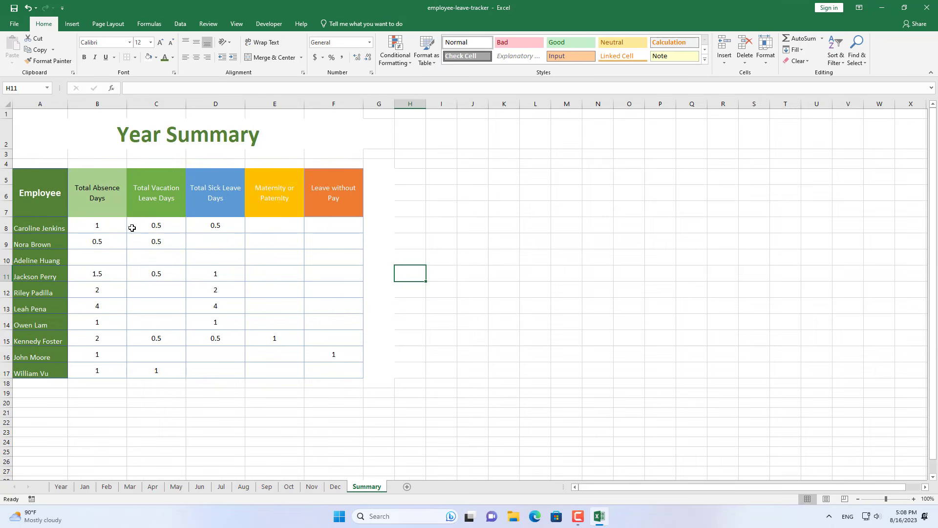
left_click_drag(110, 226, 327, 366)
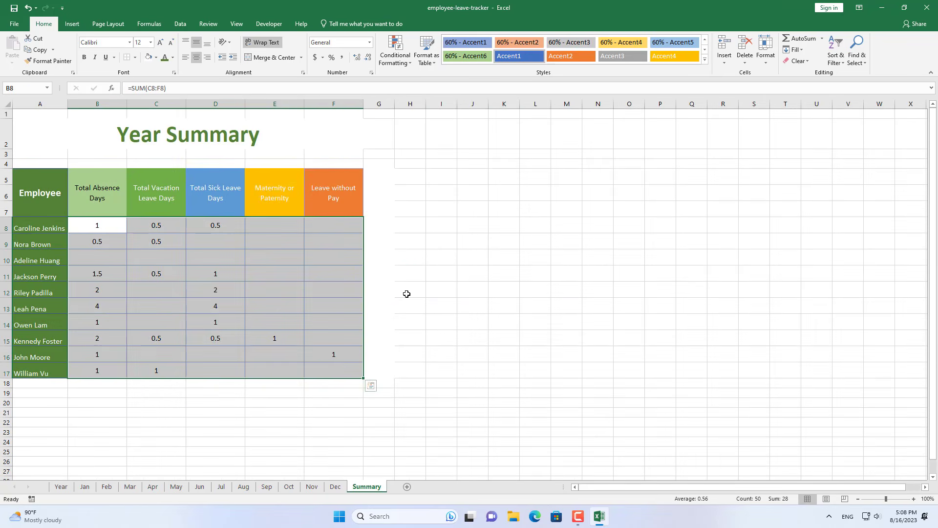
left_click(275, 272)
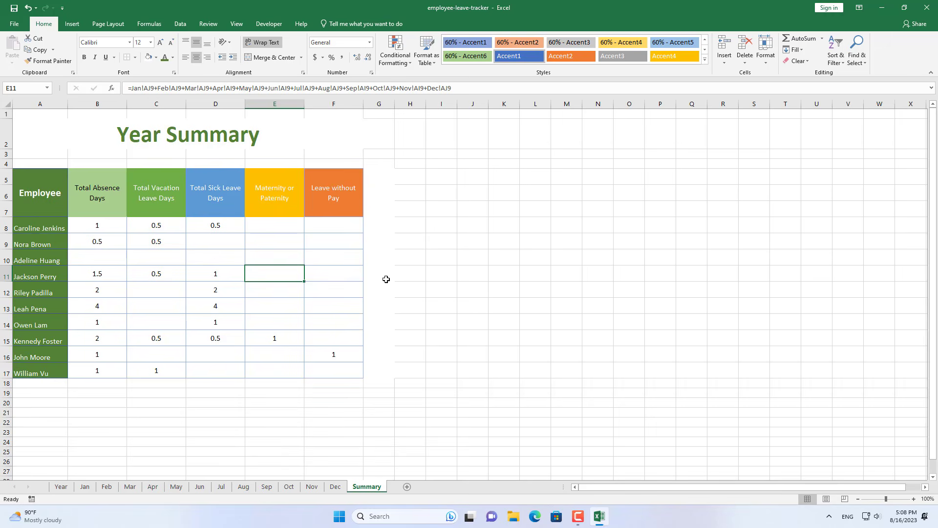